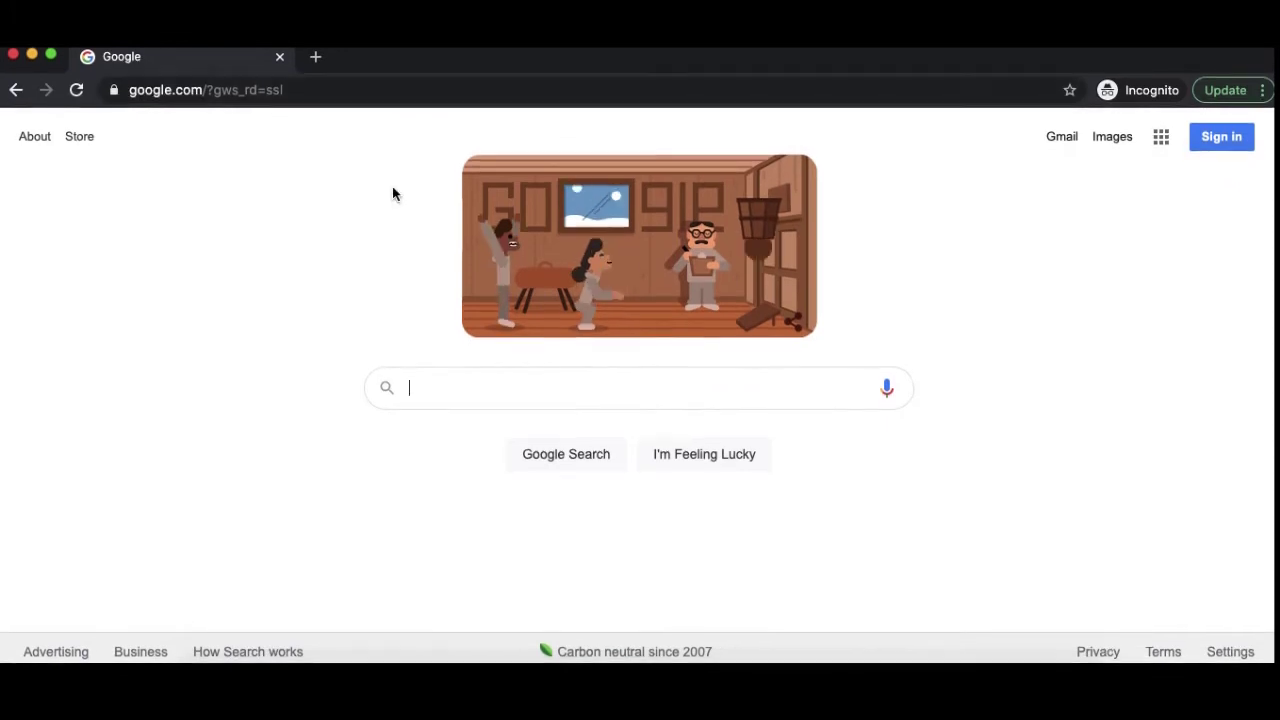
{"action": "type", "text": "cola"}
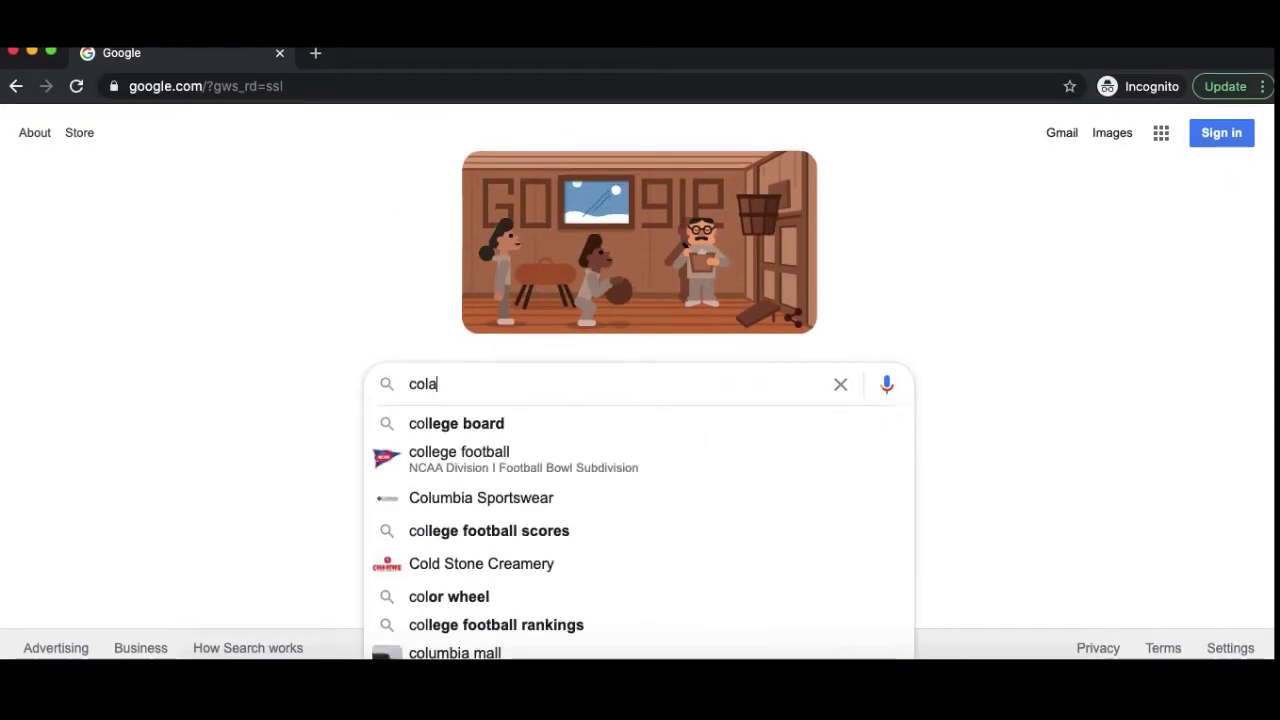
{"action": "type", "text": "b"}
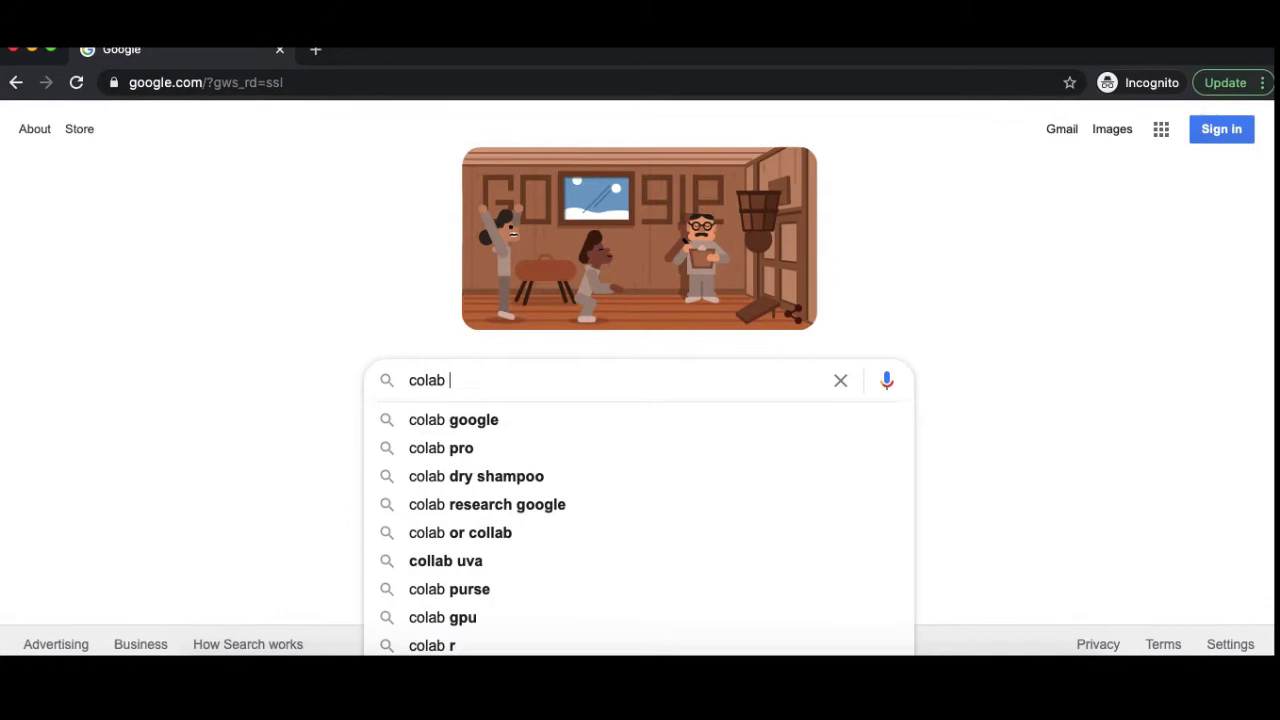
- Search Google for the 'colab google' suggestion
{"action": "key", "text": "Down"}
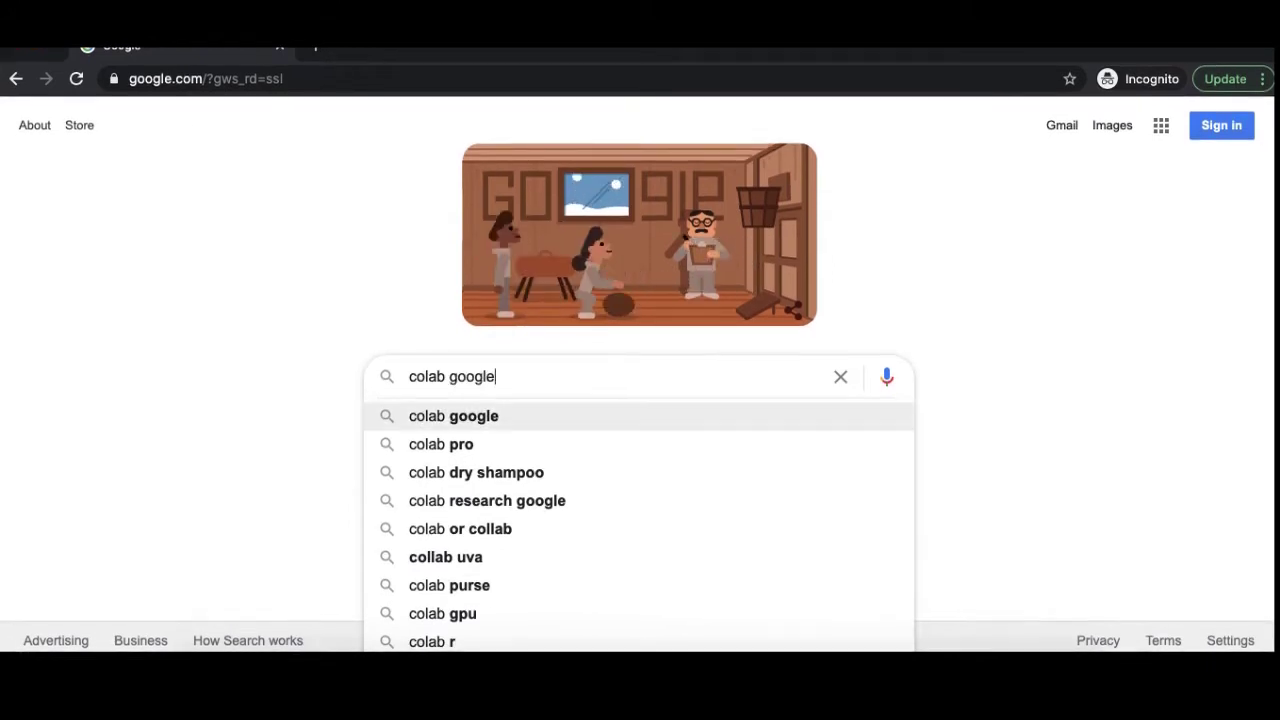
{"action": "key", "text": "Return"}
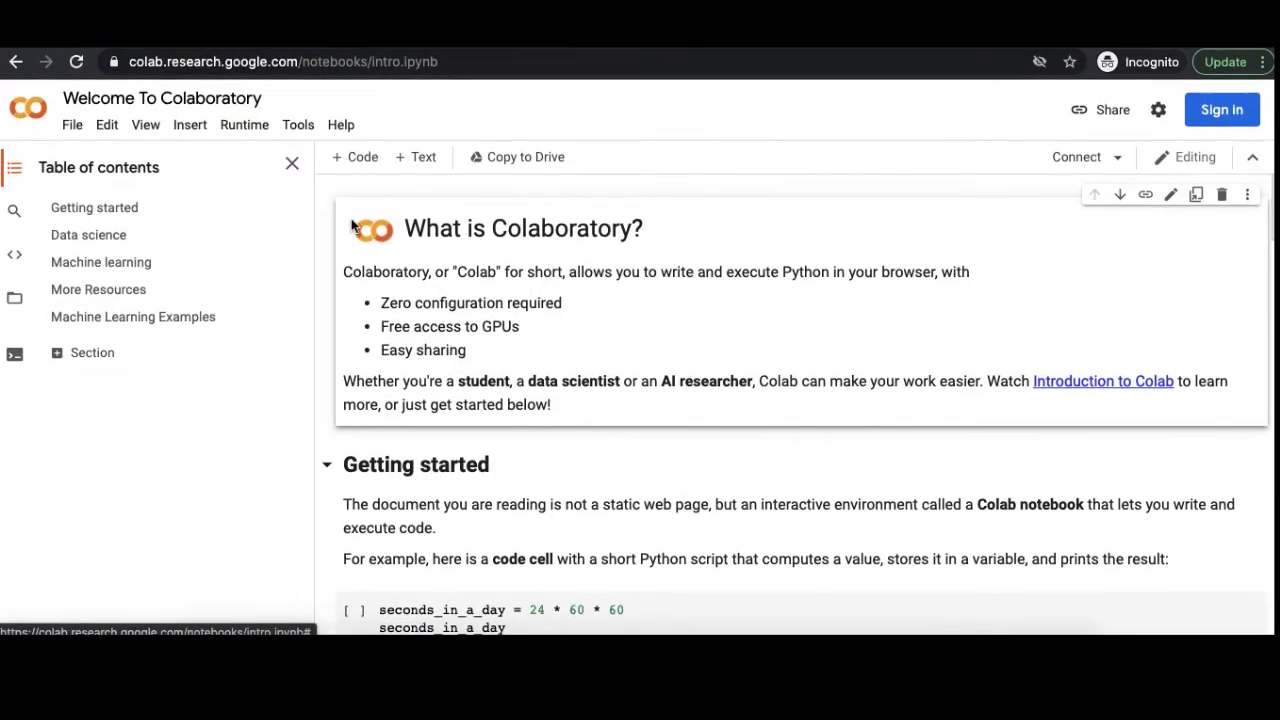
- Try File > Open notebook, dismiss the sign-in notice, and begin signing in
{"action": "left_click", "coordinate": [72, 124]}
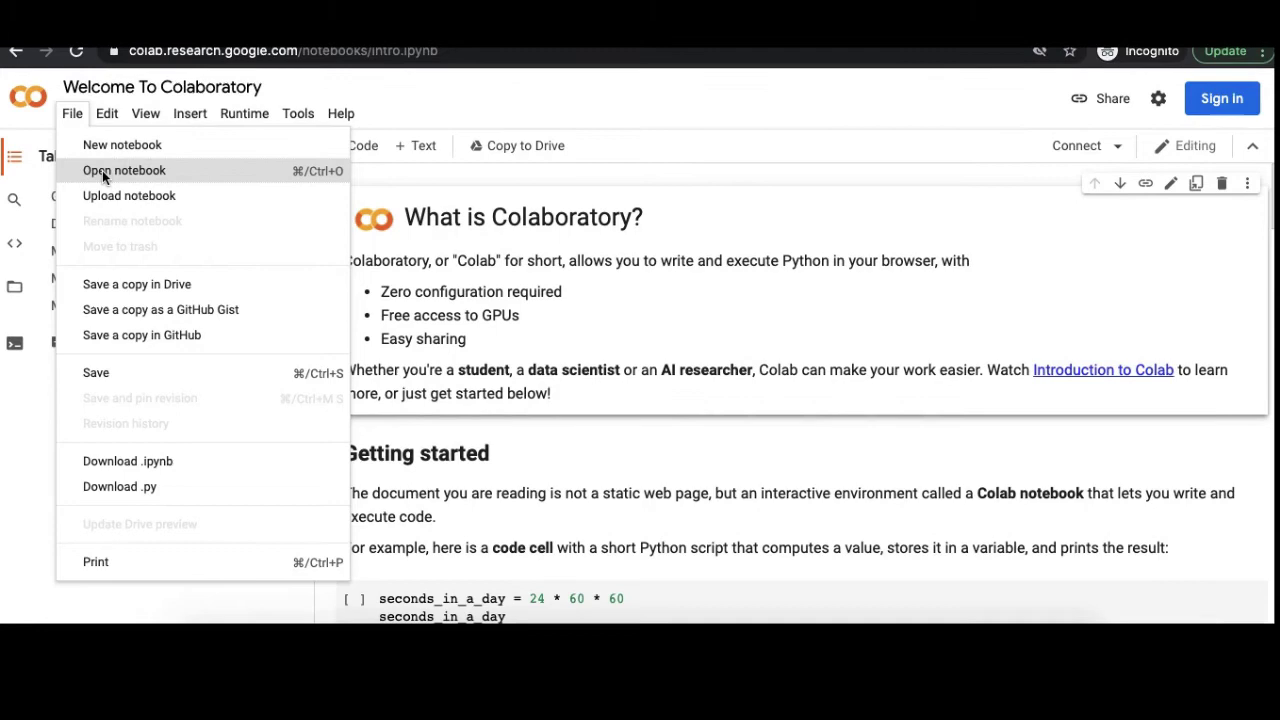
{"action": "left_click", "coordinate": [104, 175]}
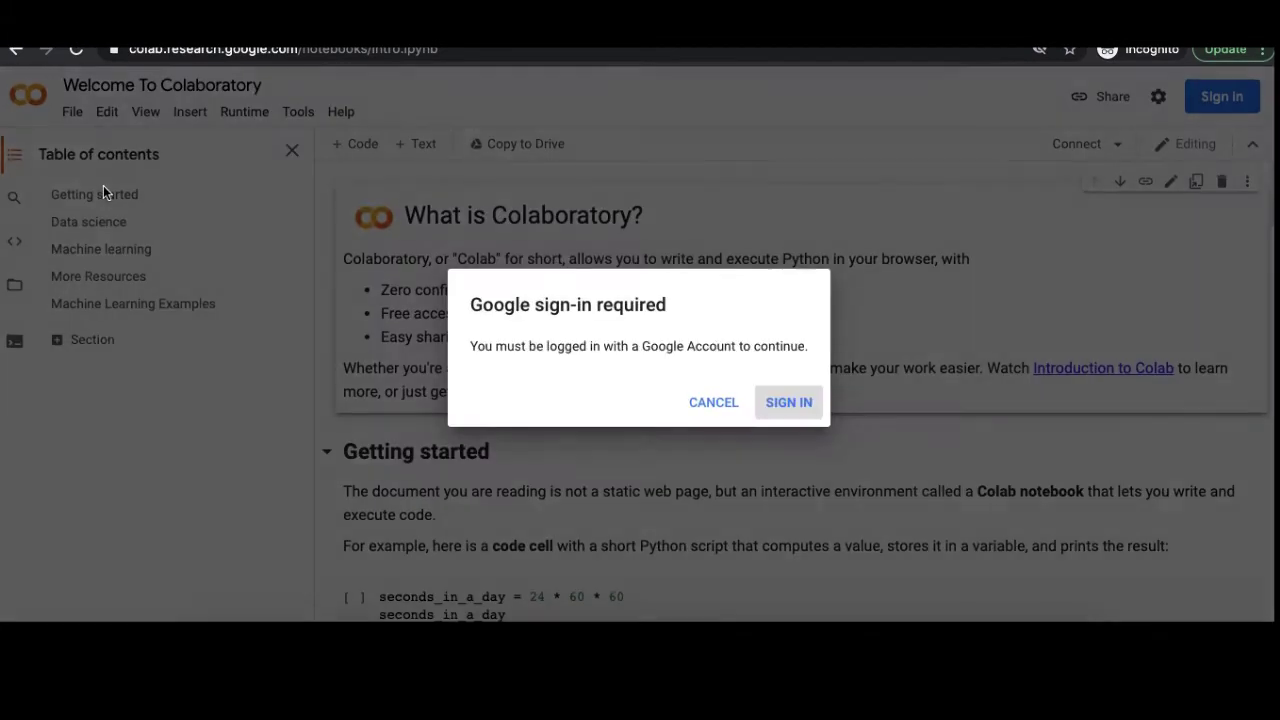
{"action": "left_click", "coordinate": [713, 399]}
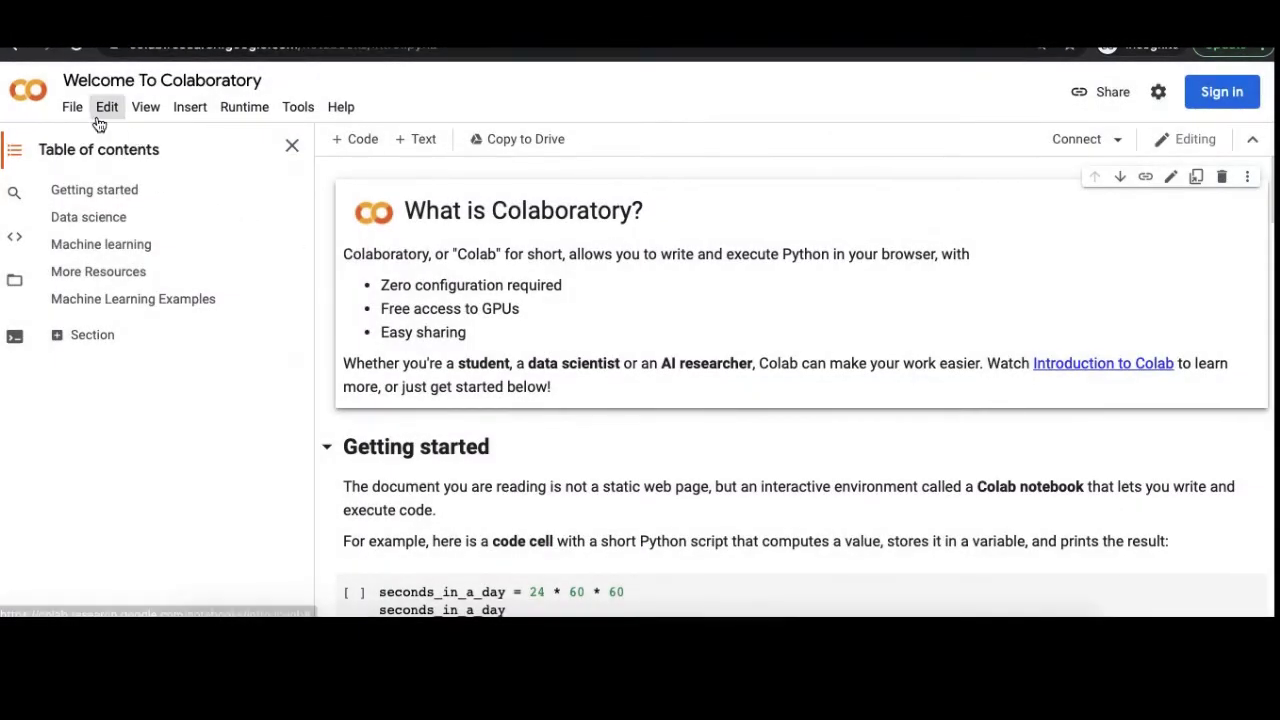
{"action": "left_click", "coordinate": [1208, 93]}
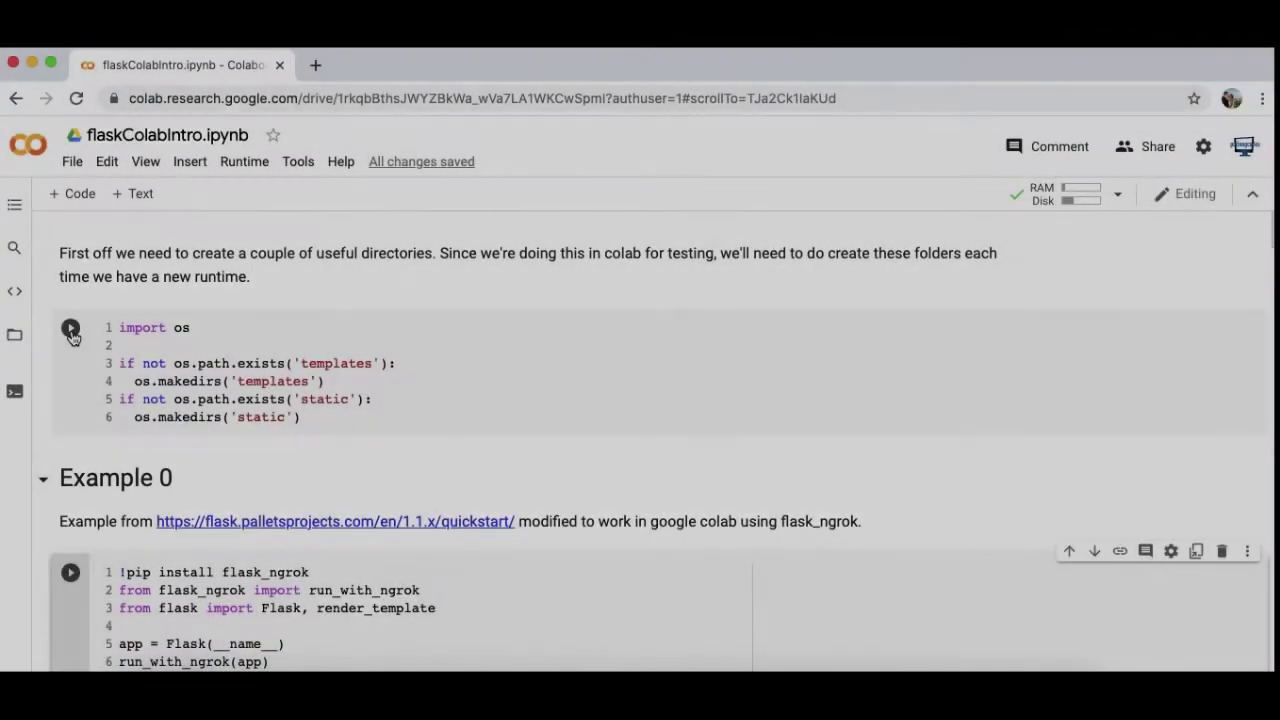
- Confirm the static and templates folders exist in the Files panel
{"action": "left_click", "coordinate": [70, 328]}
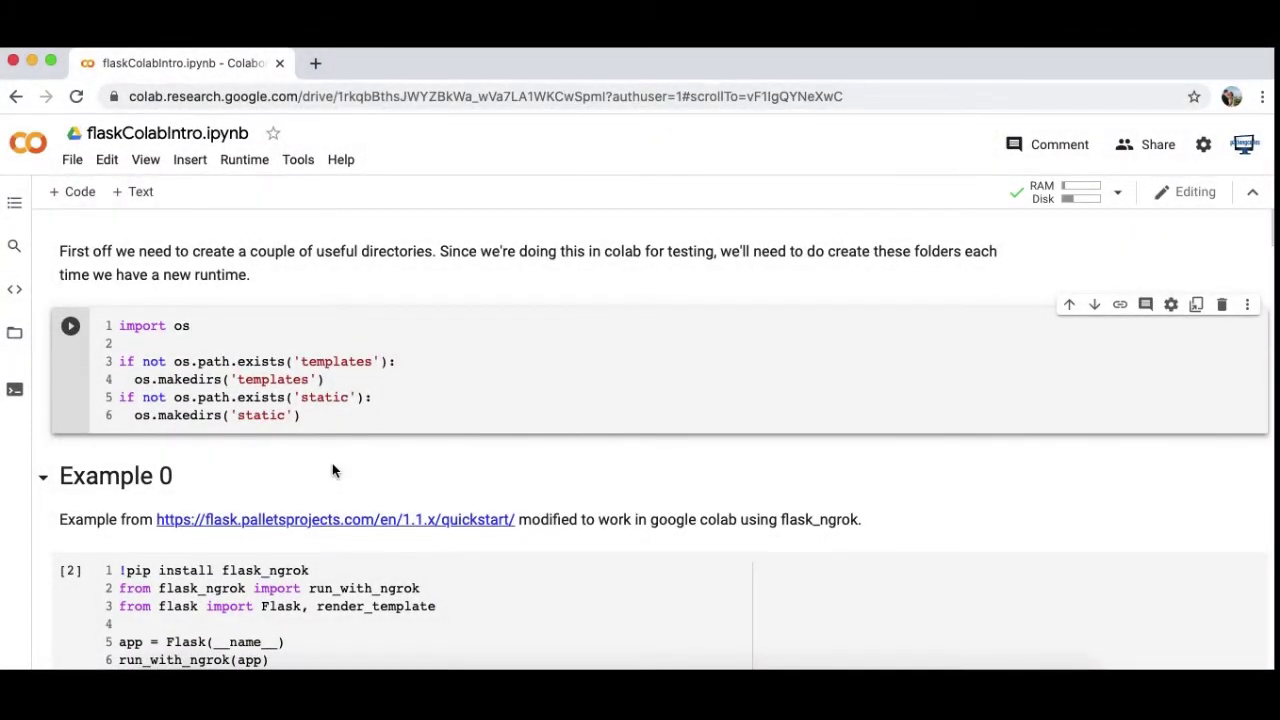
{"action": "left_click", "coordinate": [14, 203]}
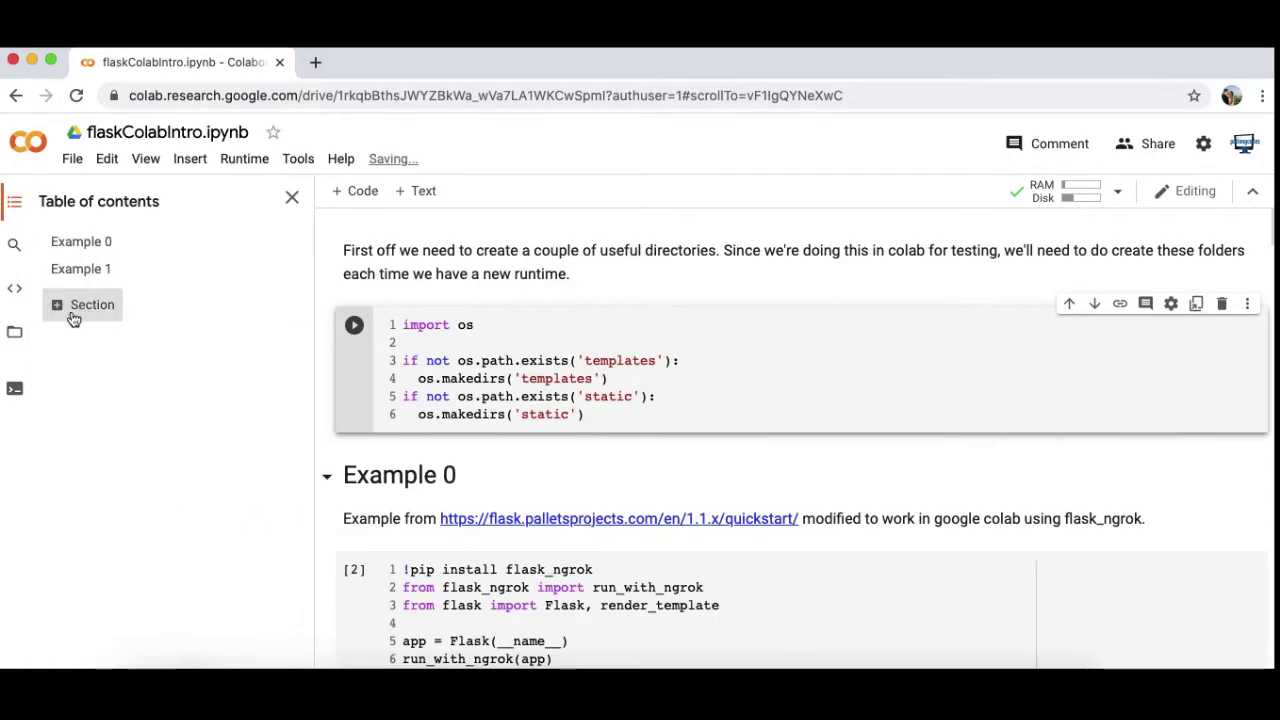
{"action": "left_click", "coordinate": [14, 331]}
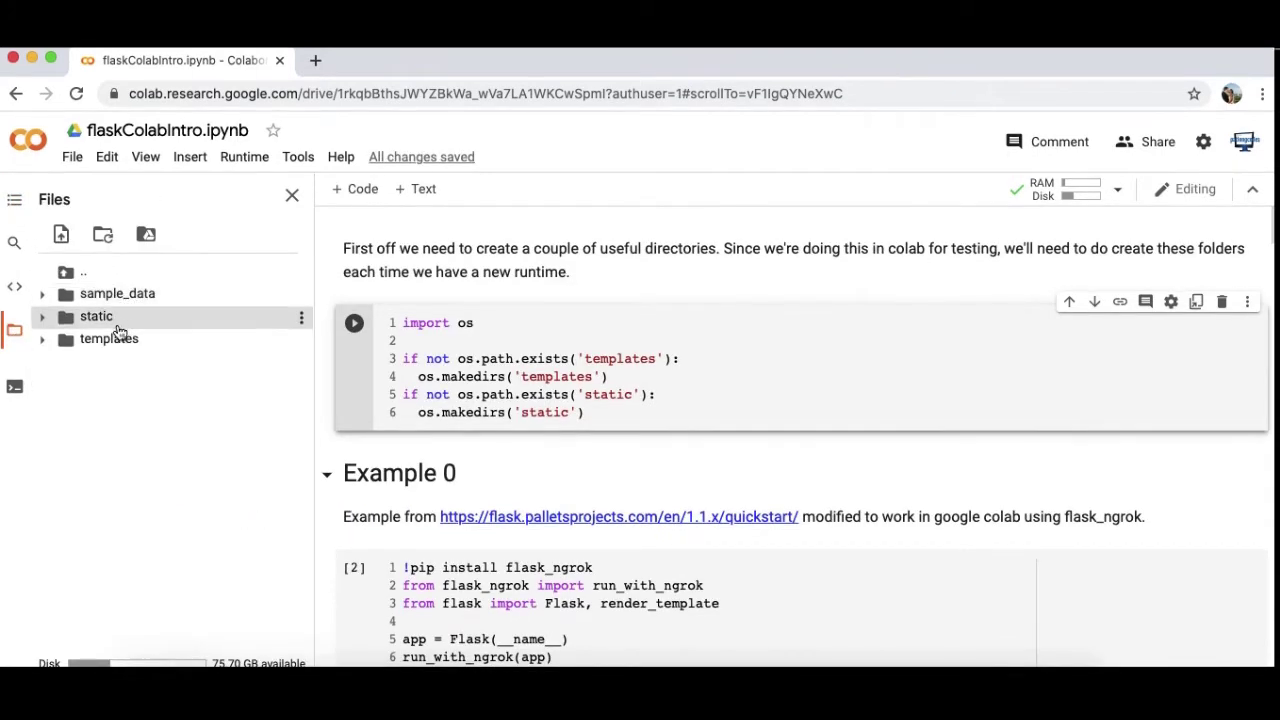
{"action": "left_click", "coordinate": [42, 340]}
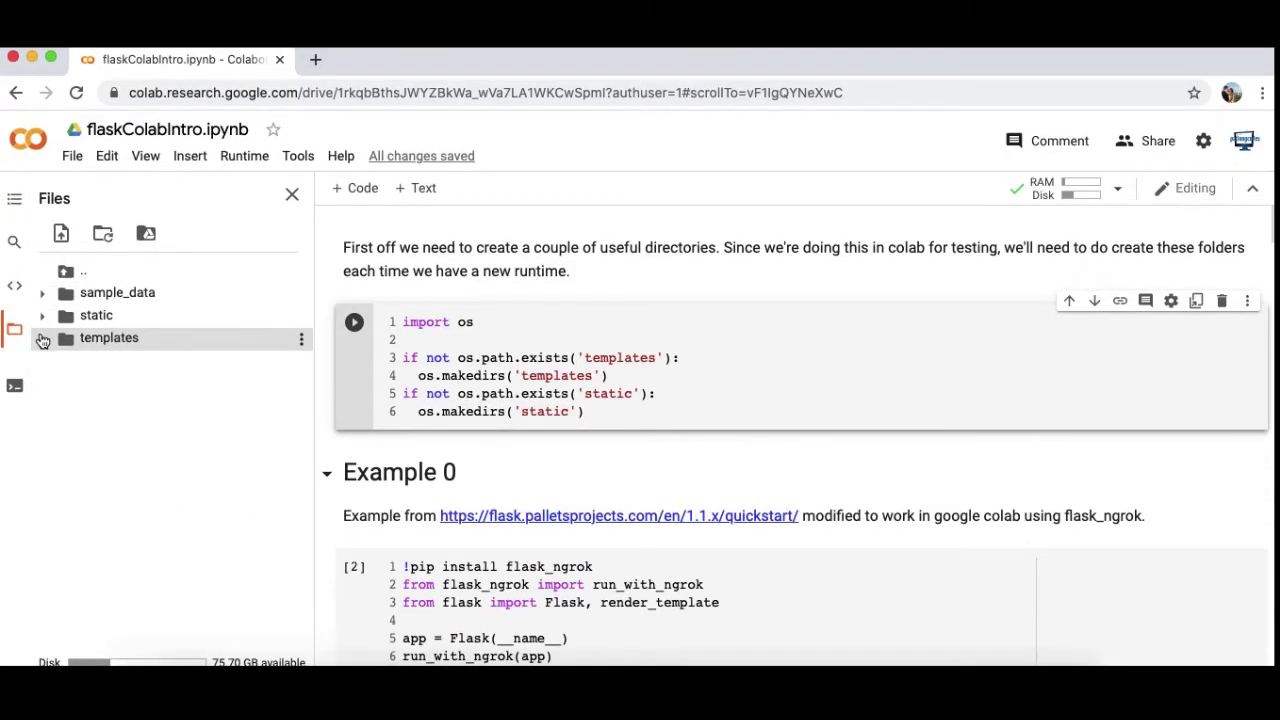
{"action": "left_click", "coordinate": [291, 193]}
{"action": "scroll", "coordinate": [450, 500], "scroll_direction": "down", "scroll_amount": 4}
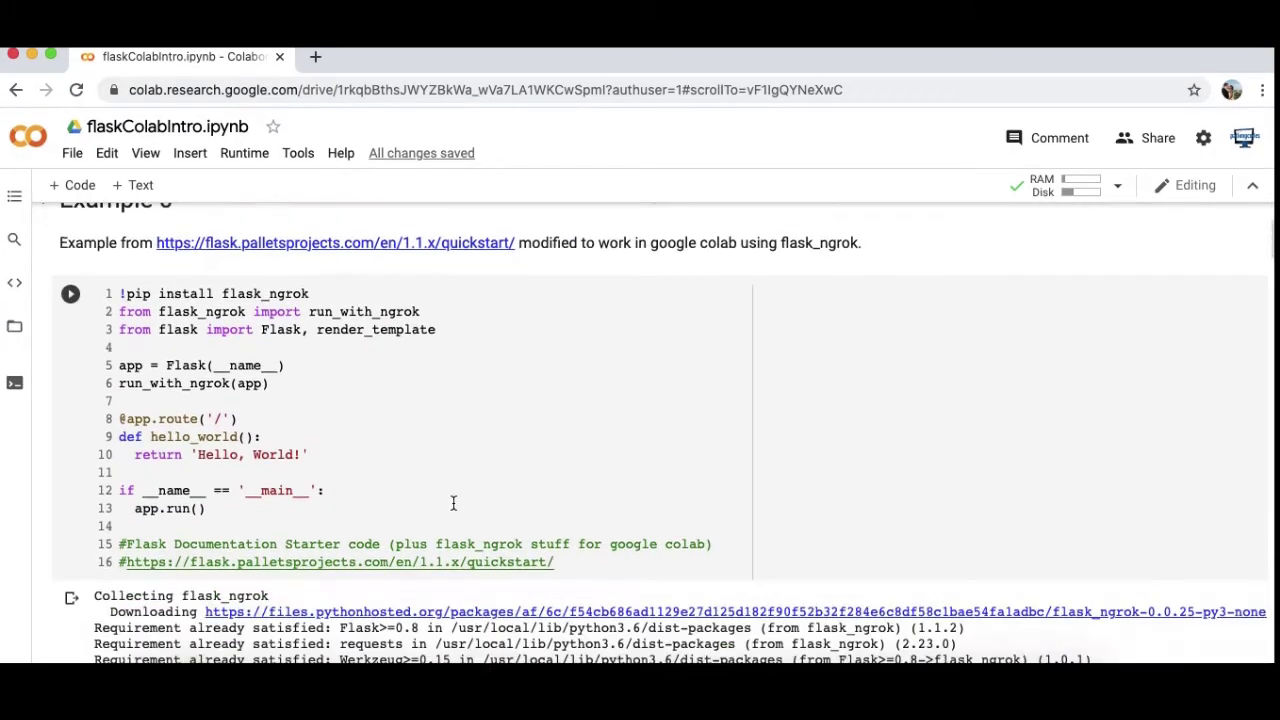
{"action": "scroll", "coordinate": [450, 500], "scroll_direction": "down", "scroll_amount": 5}
{"action": "scroll", "coordinate": [450, 500], "scroll_direction": "down", "scroll_amount": 5}
{"action": "scroll", "coordinate": [452, 500], "scroll_direction": "down", "scroll_amount": 5}
{"action": "scroll", "coordinate": [452, 500], "scroll_direction": "down", "scroll_amount": 5}
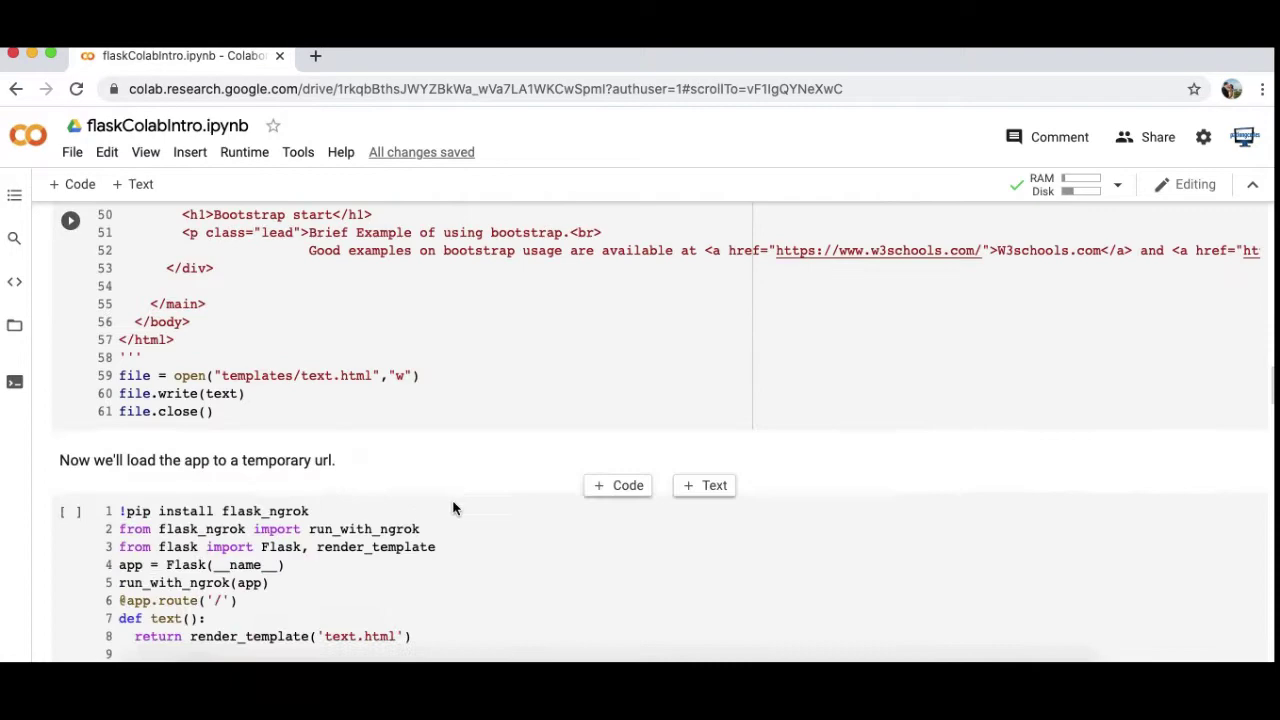
{"action": "scroll", "coordinate": [452, 500], "scroll_direction": "down", "scroll_amount": 3}
{"action": "scroll", "coordinate": [350, 389], "scroll_direction": "down", "scroll_amount": 5}
{"action": "scroll", "coordinate": [350, 389], "scroll_direction": "down", "scroll_amount": 5}
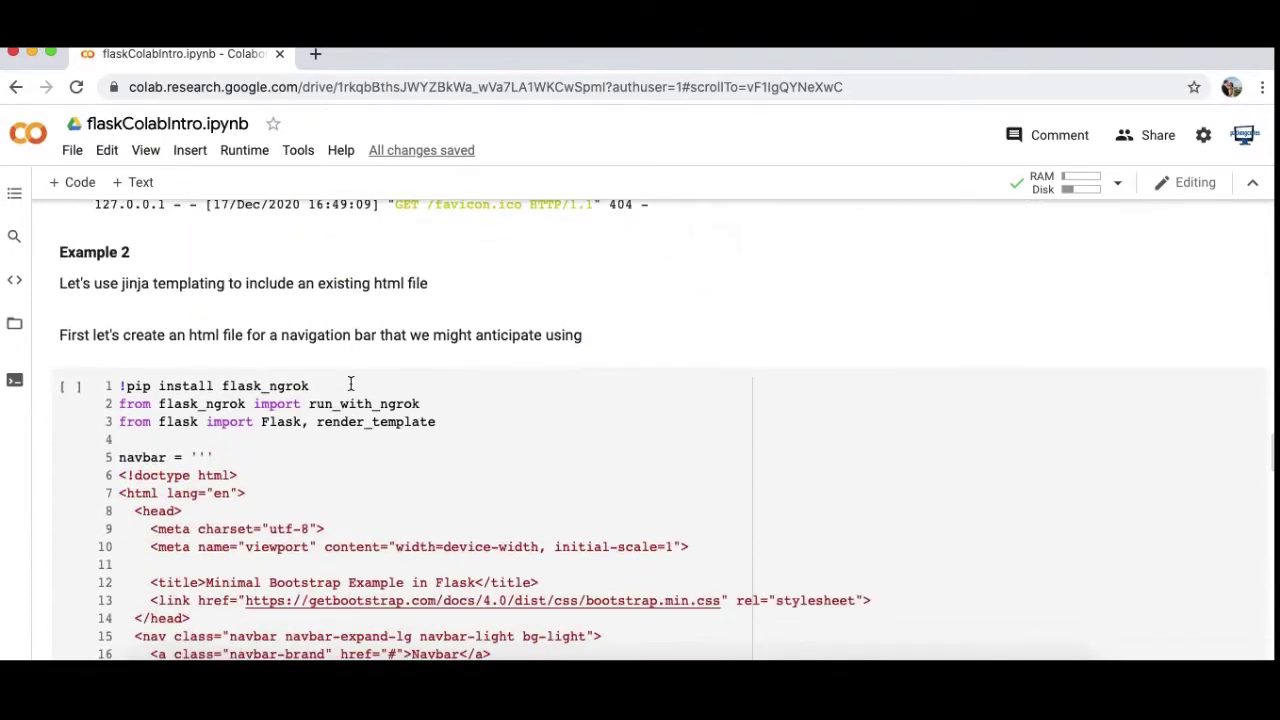
- Run the Example 2 cell that writes templates/navbar.html
{"action": "left_click", "coordinate": [444, 282]}
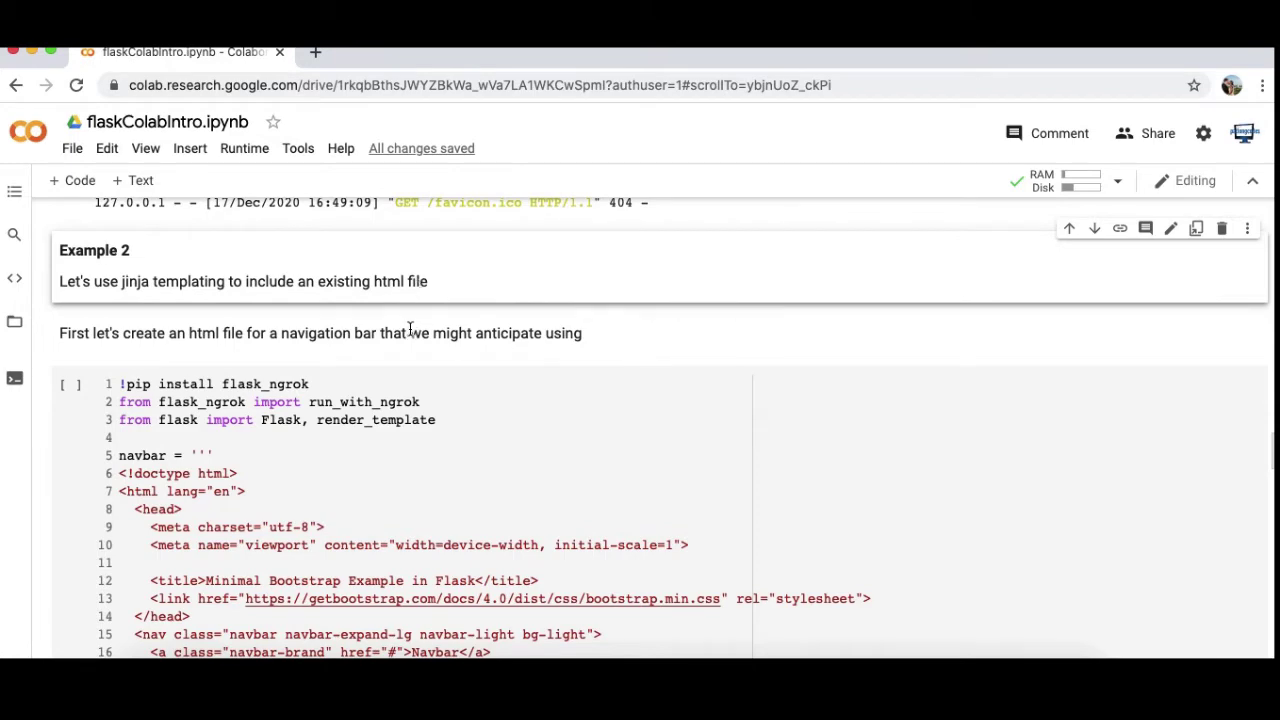
{"action": "left_click", "coordinate": [415, 333]}
{"action": "scroll", "coordinate": [328, 437], "scroll_direction": "down", "scroll_amount": 2}
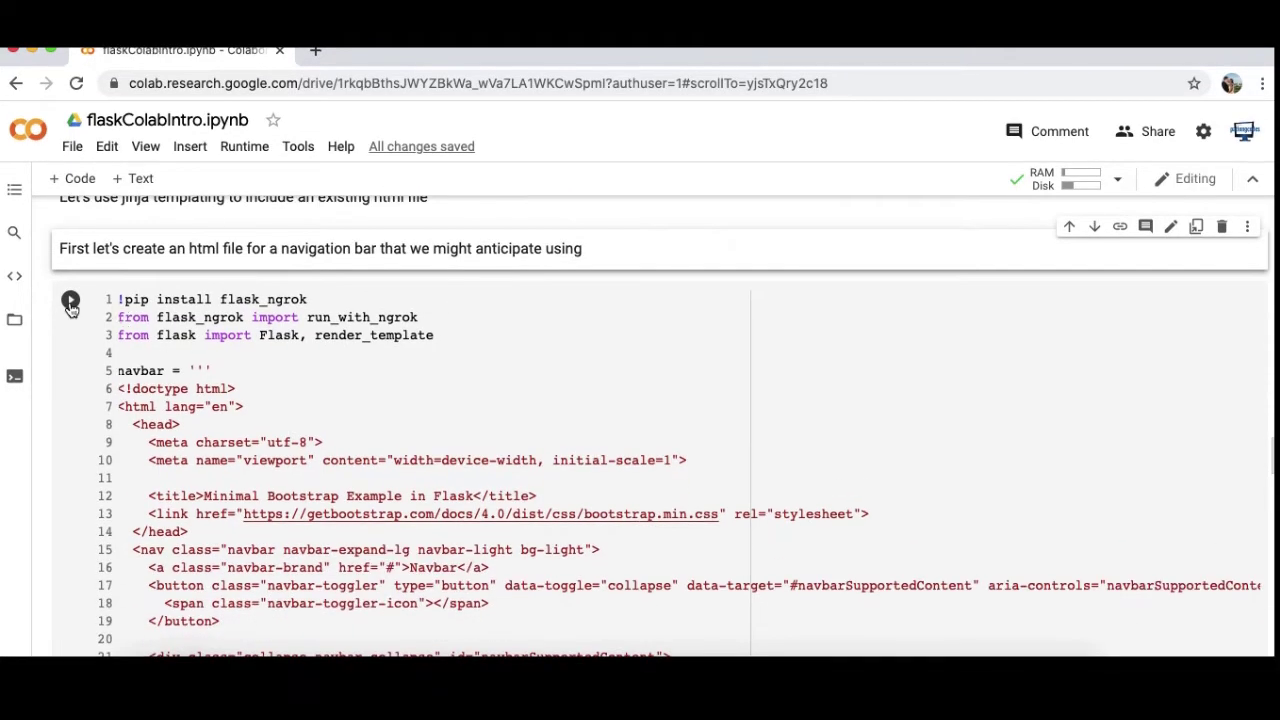
{"action": "left_click", "coordinate": [70, 300]}
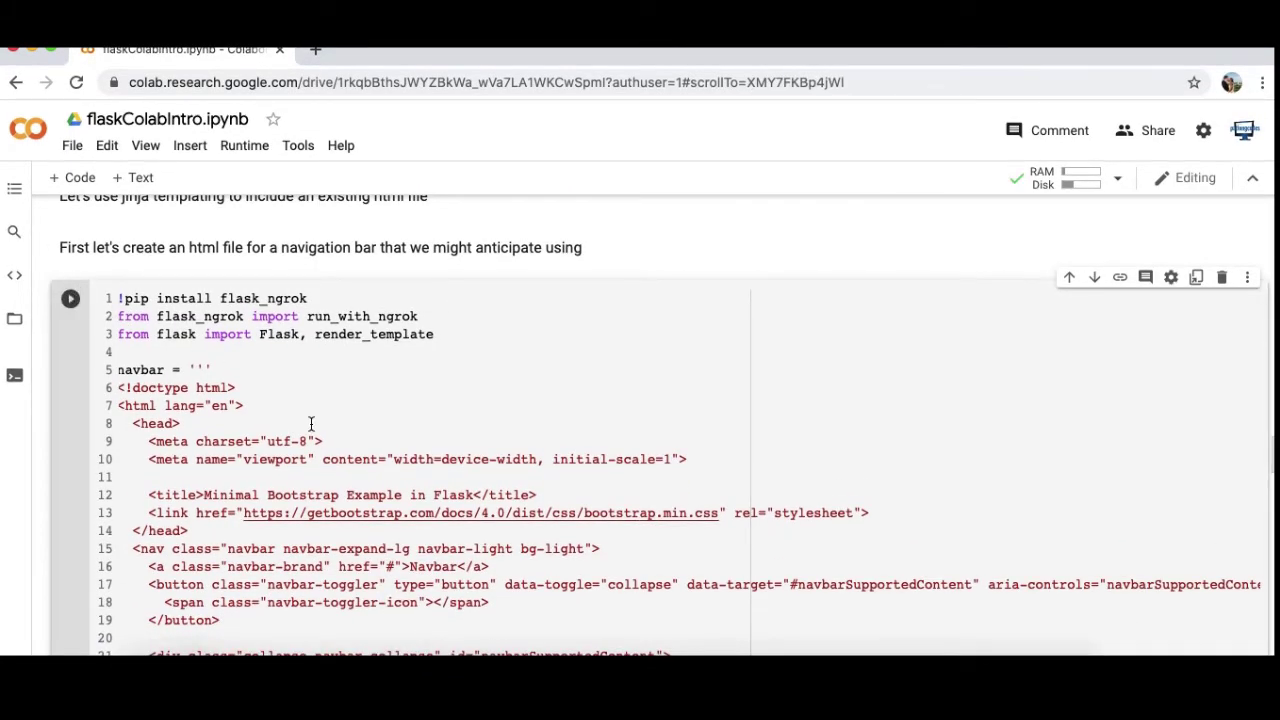
{"action": "scroll", "coordinate": [311, 425], "scroll_direction": "down", "scroll_amount": 5}
{"action": "scroll", "coordinate": [311, 425], "scroll_direction": "down", "scroll_amount": 5}
{"action": "scroll", "coordinate": [311, 425], "scroll_direction": "down", "scroll_amount": 3}
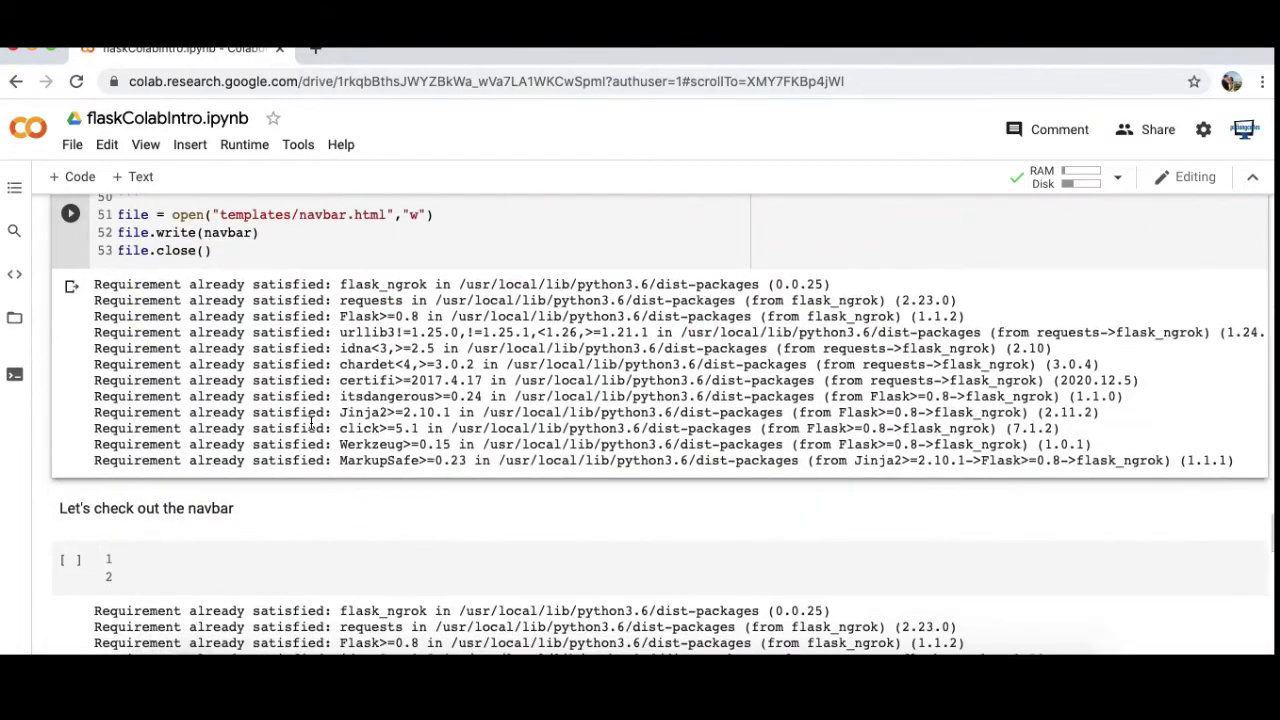
{"action": "left_click", "coordinate": [181, 560]}
{"action": "scroll", "coordinate": [219, 375], "scroll_direction": "up", "scroll_amount": 4}
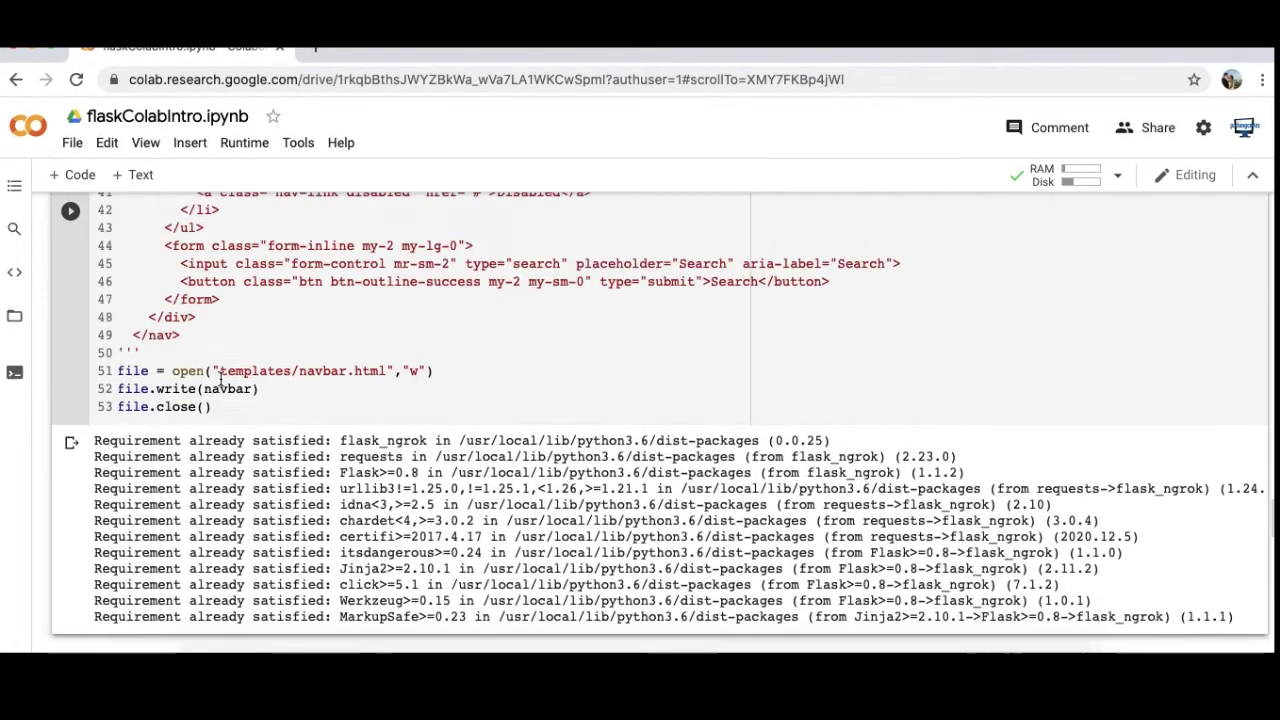
{"action": "scroll", "coordinate": [219, 375], "scroll_direction": "up", "scroll_amount": 5}
{"action": "scroll", "coordinate": [219, 375], "scroll_direction": "up", "scroll_amount": 5}
{"action": "scroll", "coordinate": [219, 375], "scroll_direction": "up", "scroll_amount": 2}
{"action": "scroll", "coordinate": [219, 375], "scroll_direction": "down", "scroll_amount": 1}
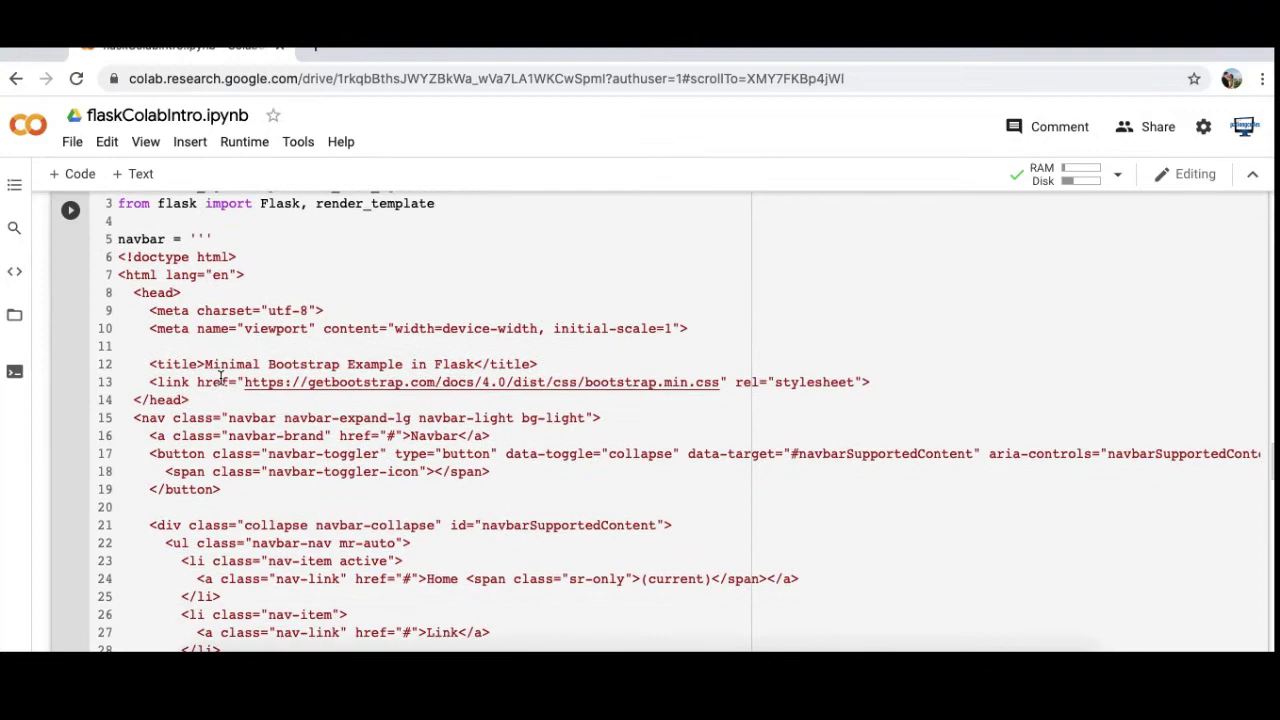
{"action": "scroll", "coordinate": [219, 375], "scroll_direction": "down", "scroll_amount": 1}
{"action": "scroll", "coordinate": [219, 375], "scroll_direction": "down", "scroll_amount": 5}
{"action": "scroll", "coordinate": [219, 375], "scroll_direction": "down", "scroll_amount": 5}
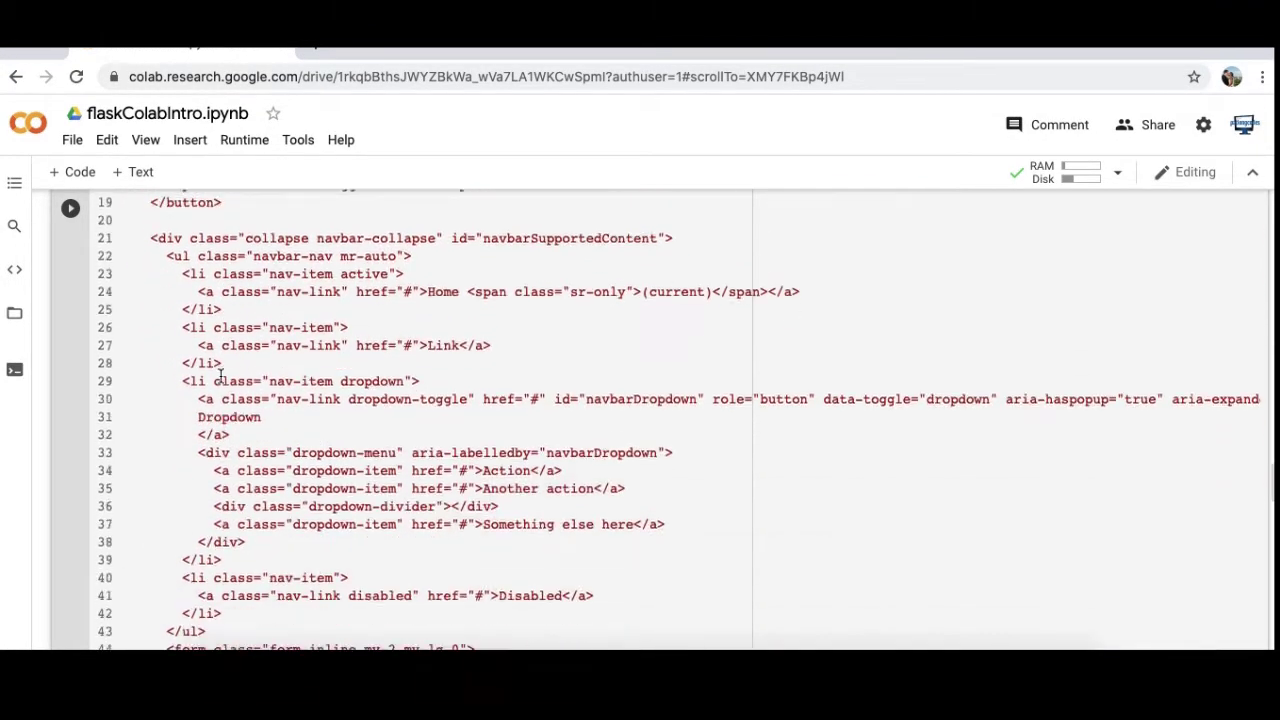
{"action": "scroll", "coordinate": [219, 375], "scroll_direction": "down", "scroll_amount": 5}
{"action": "scroll", "coordinate": [219, 375], "scroll_direction": "down", "scroll_amount": 4}
{"action": "scroll", "coordinate": [219, 375], "scroll_direction": "down", "scroll_amount": 2}
{"action": "left_click", "coordinate": [133, 487]}
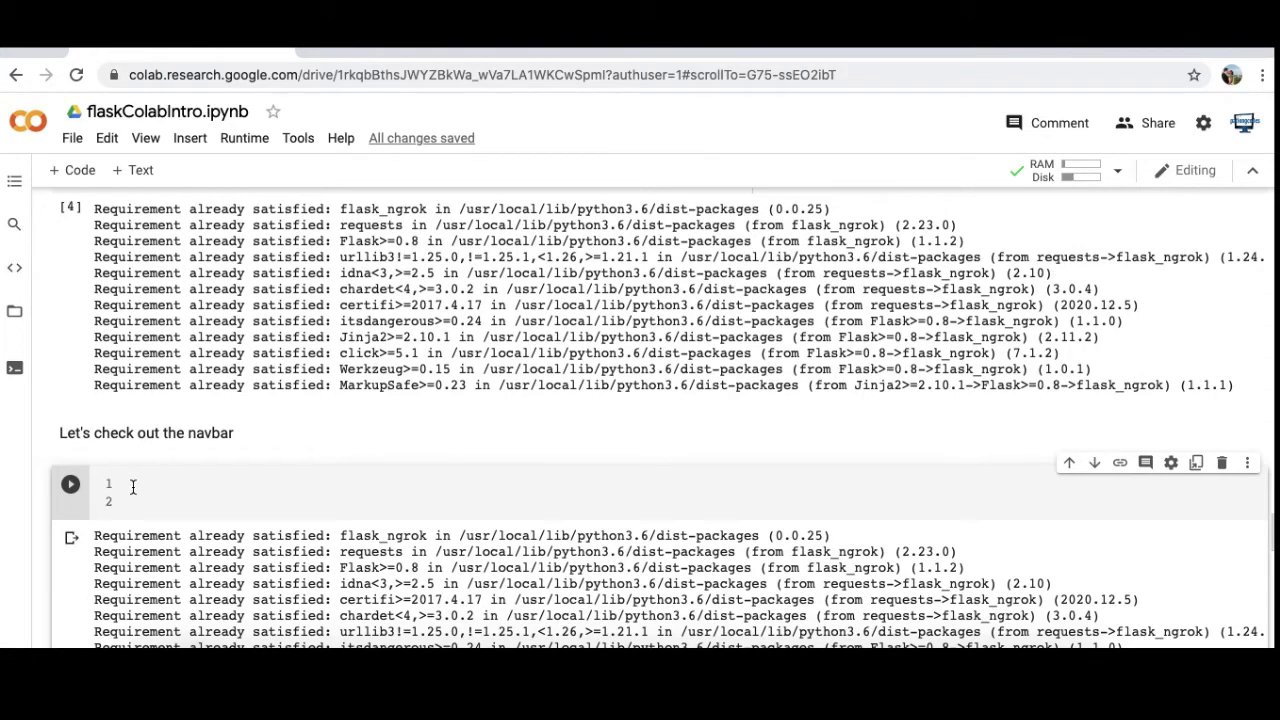
{"action": "type", "text": "!pipinst"}
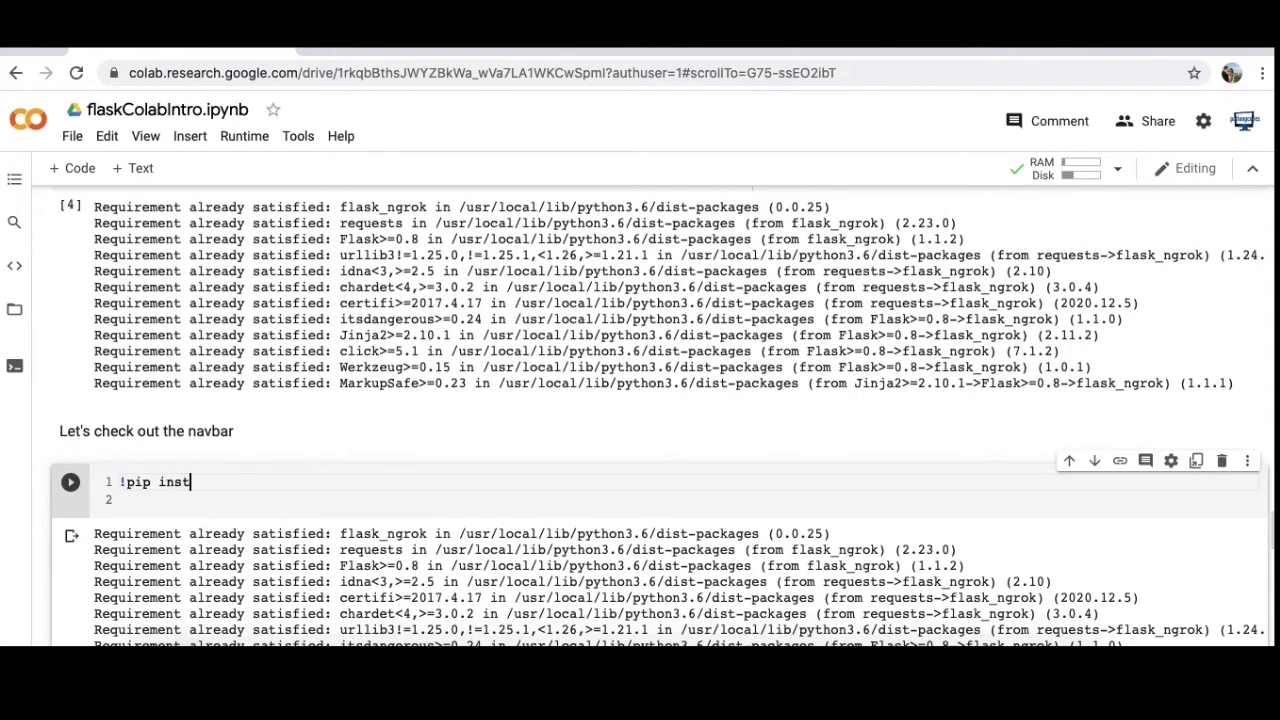
{"action": "type", "text": "flask"}
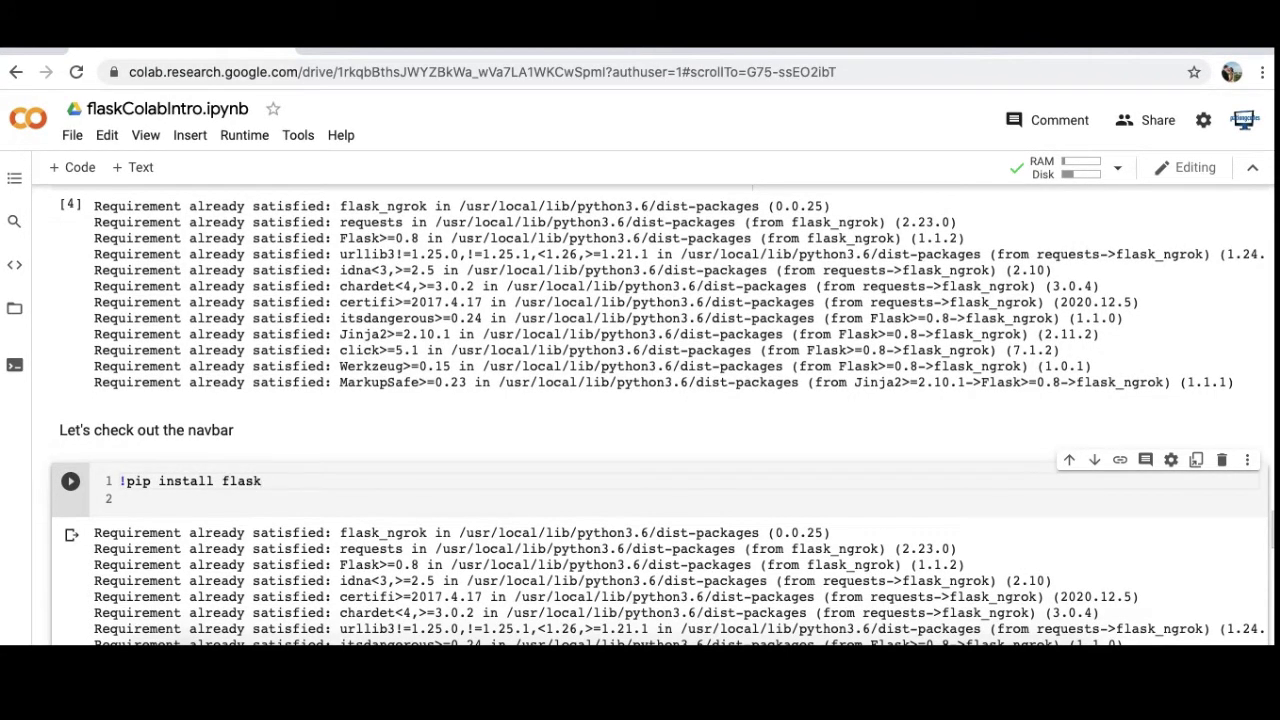
{"action": "type", "text": "ngrok"}
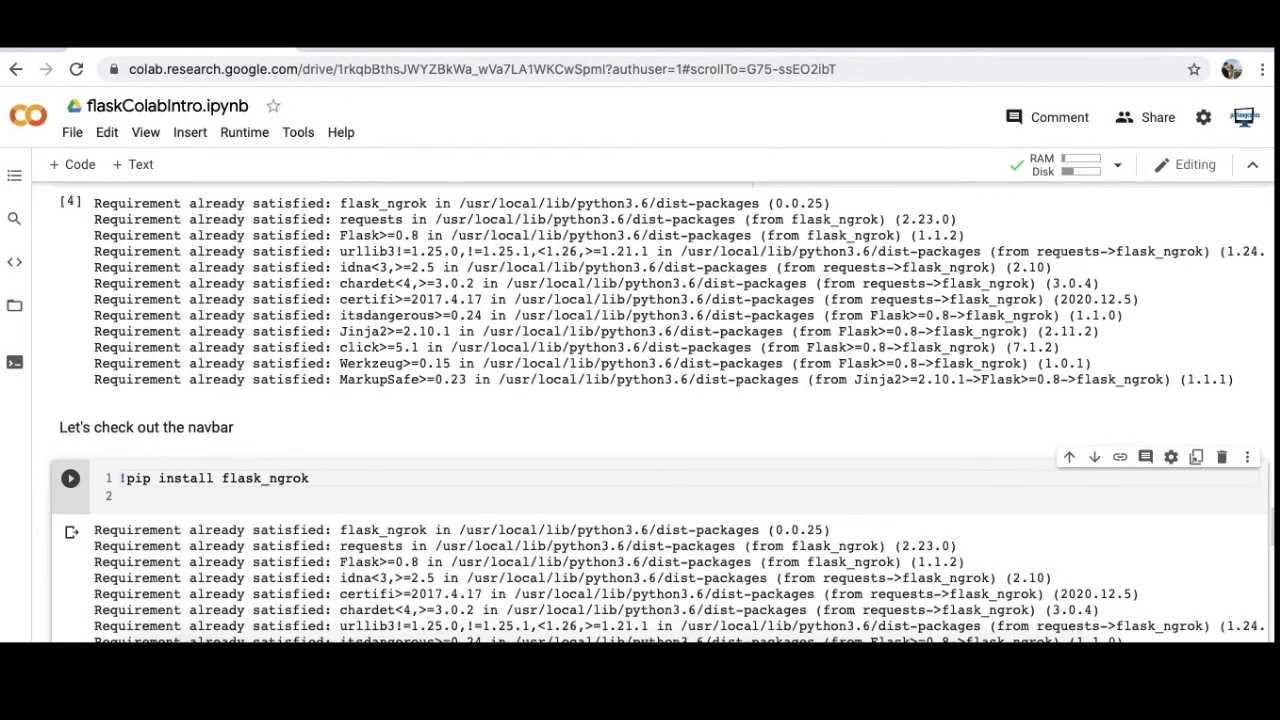
- Import run_with_ngrok, Flask and render_template in the navbar cell
{"action": "key", "text": "Return"}
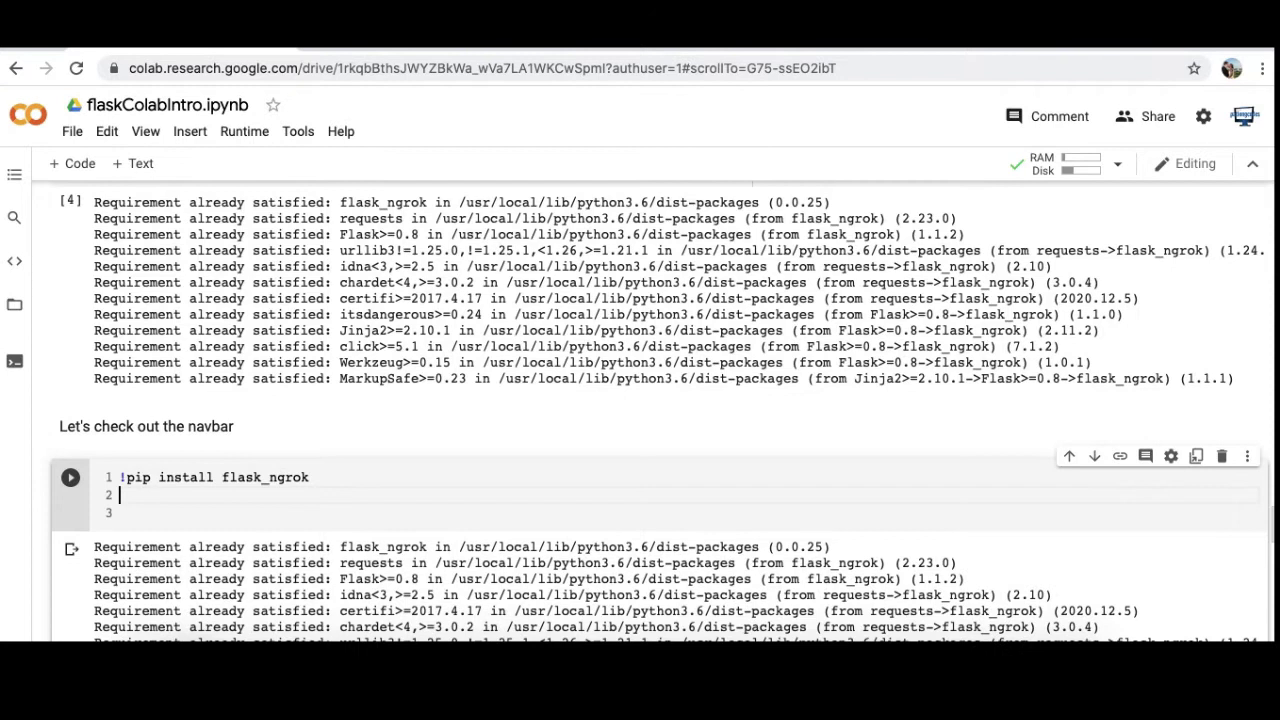
{"action": "type", "text": "from"}
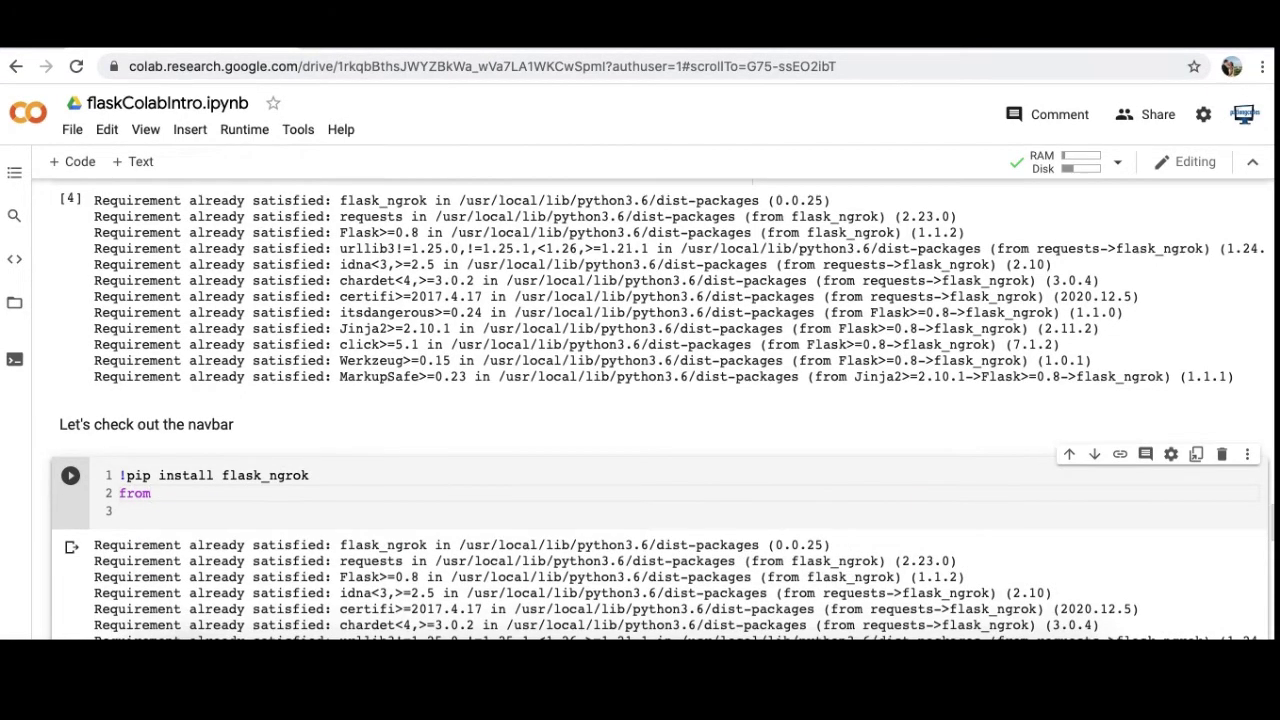
{"action": "type", "text": " flask_ngr"}
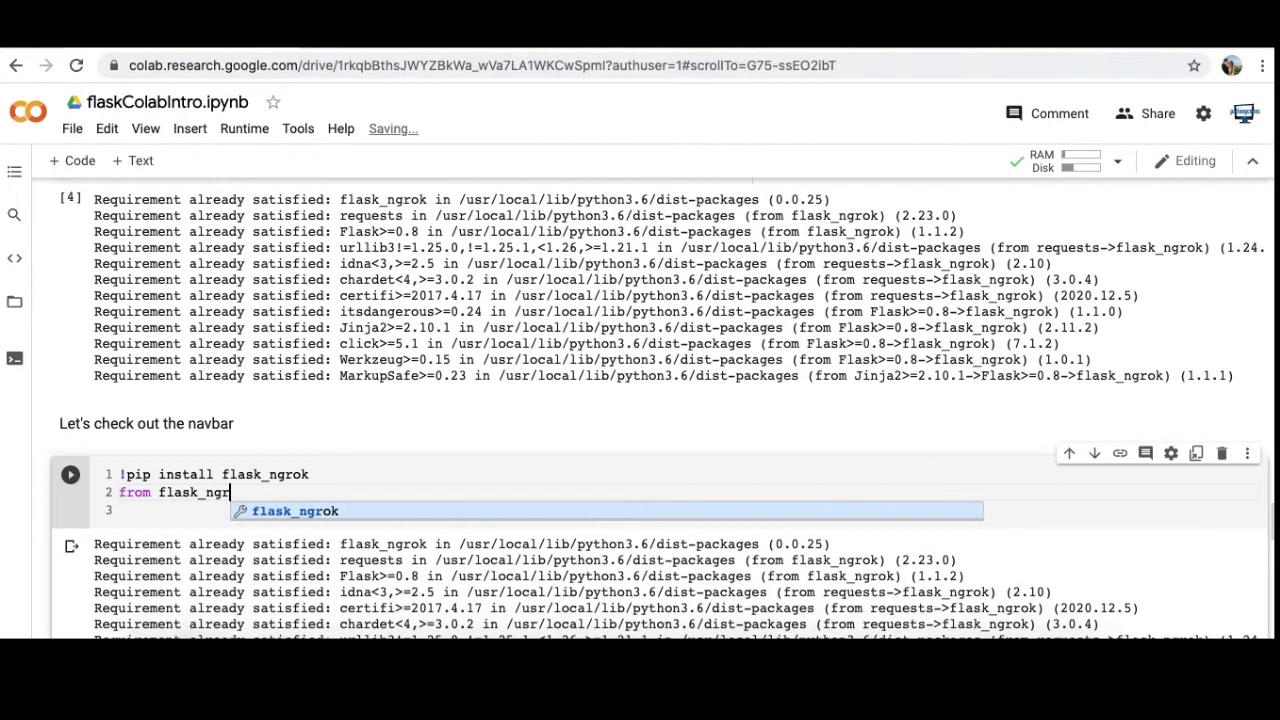
{"action": "type", "text": "ok "}
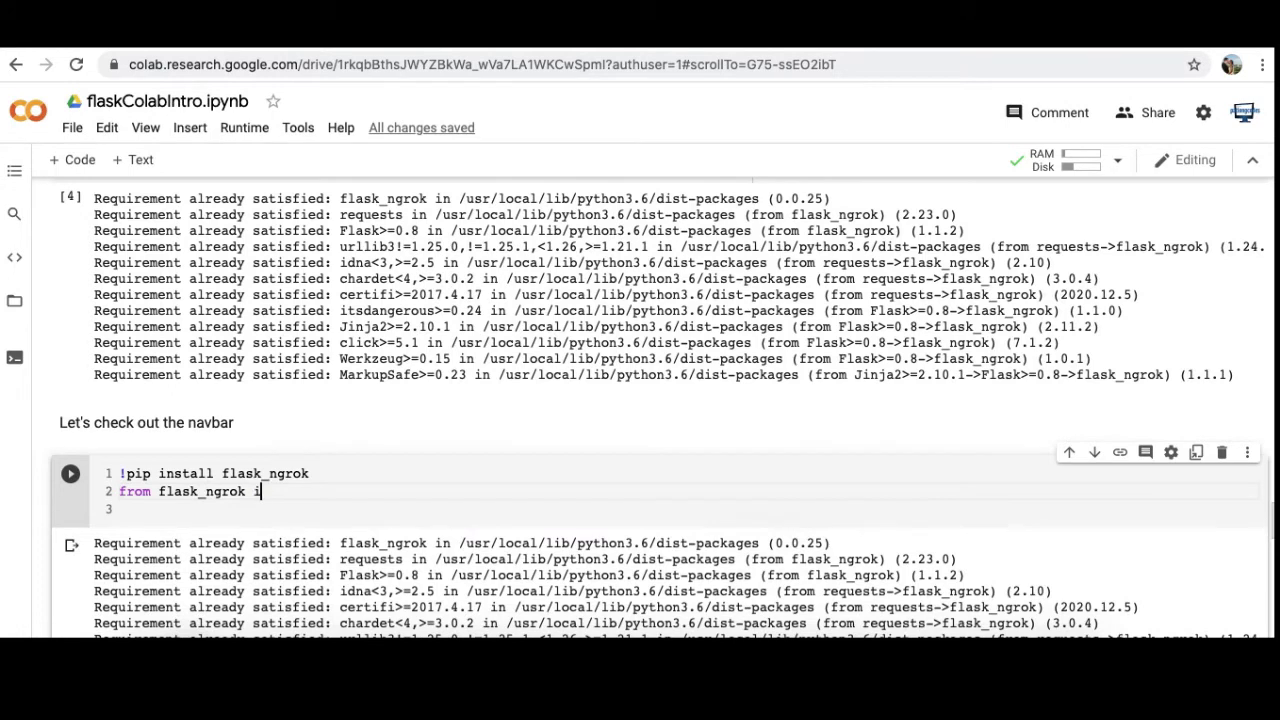
{"action": "type", "text": "import run"}
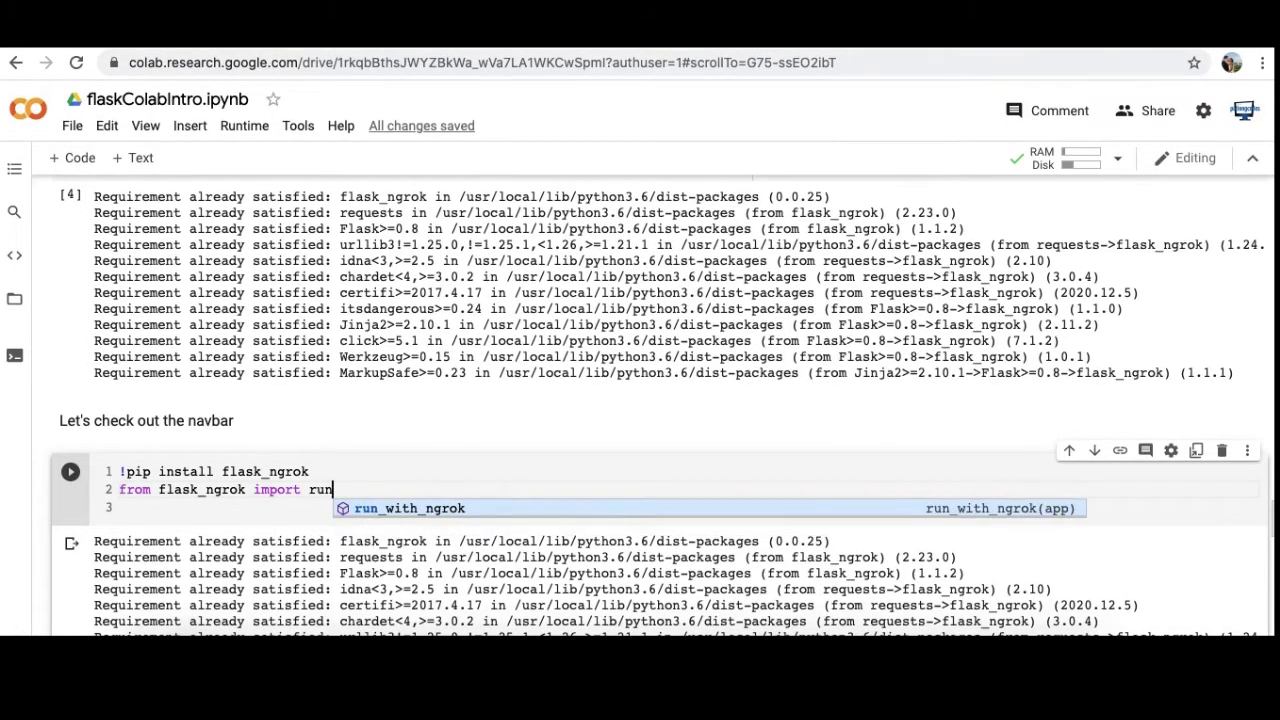
{"action": "key", "text": "Tab"}
{"action": "key", "text": "Return"}
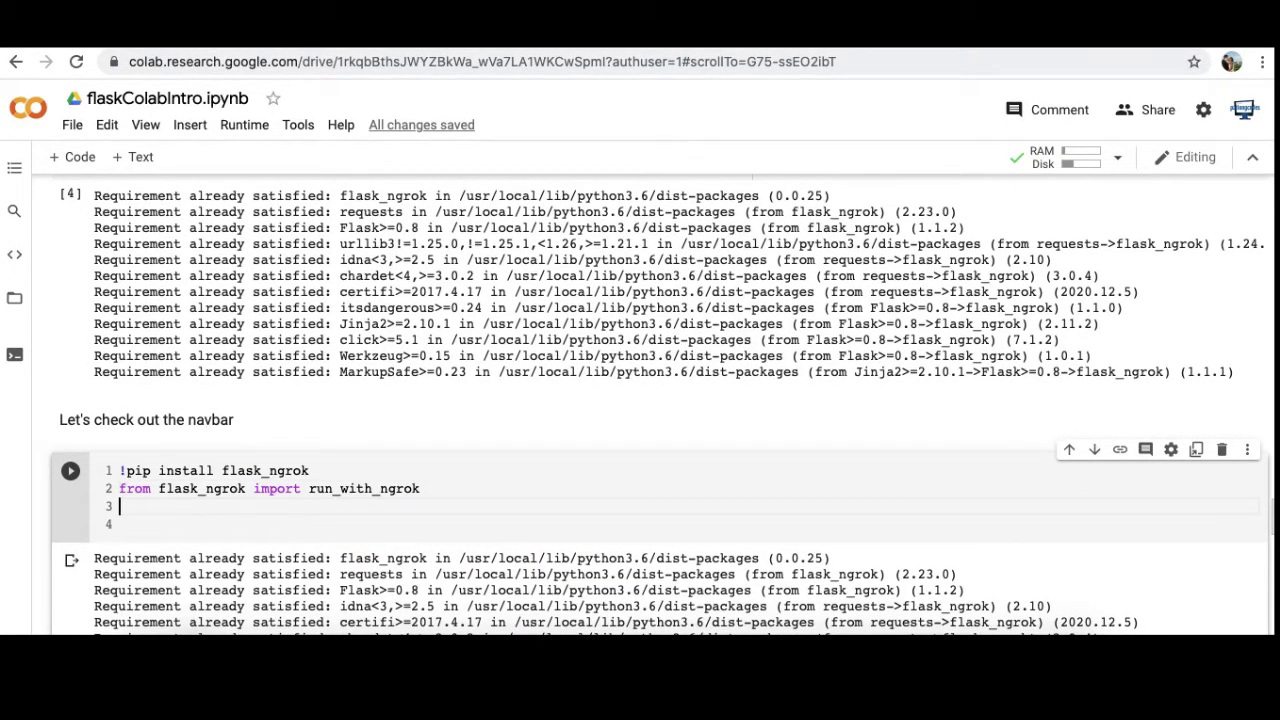
{"action": "type", "text": "from flas"}
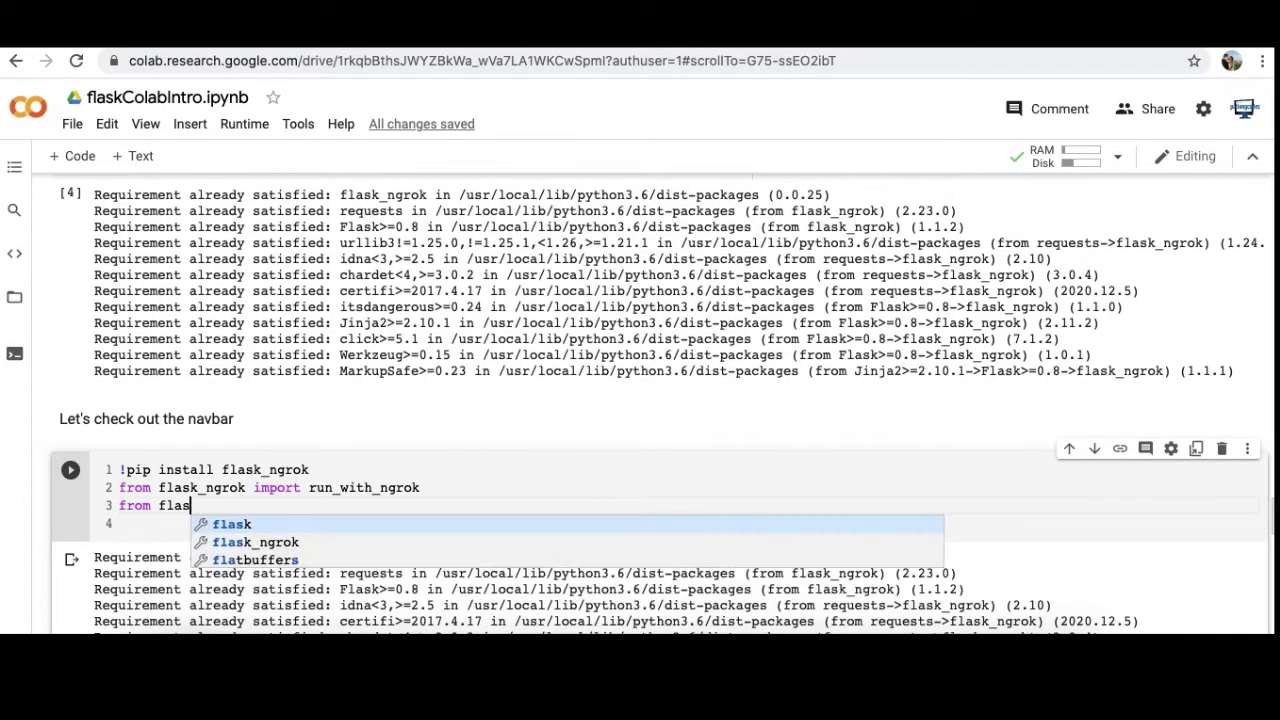
{"action": "type", "text": "k"}
{"action": "type", "text": "n"}
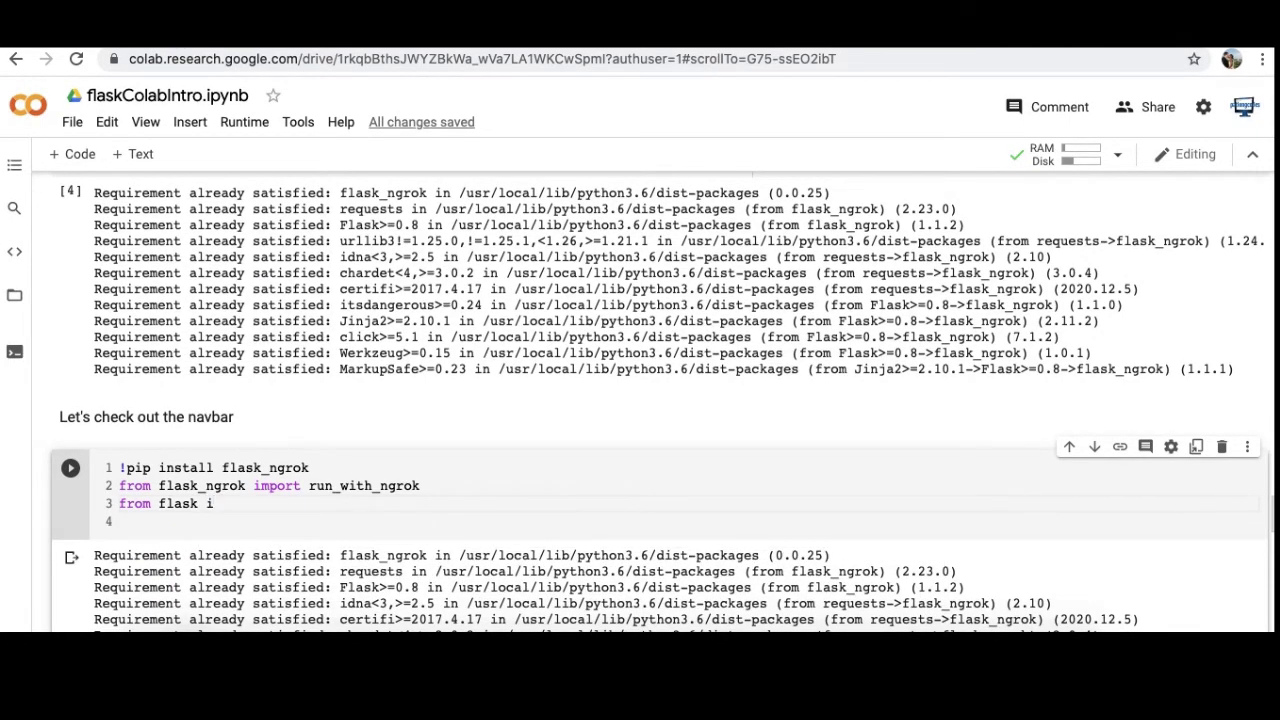
{"action": "type", "text": "mport Fl"}
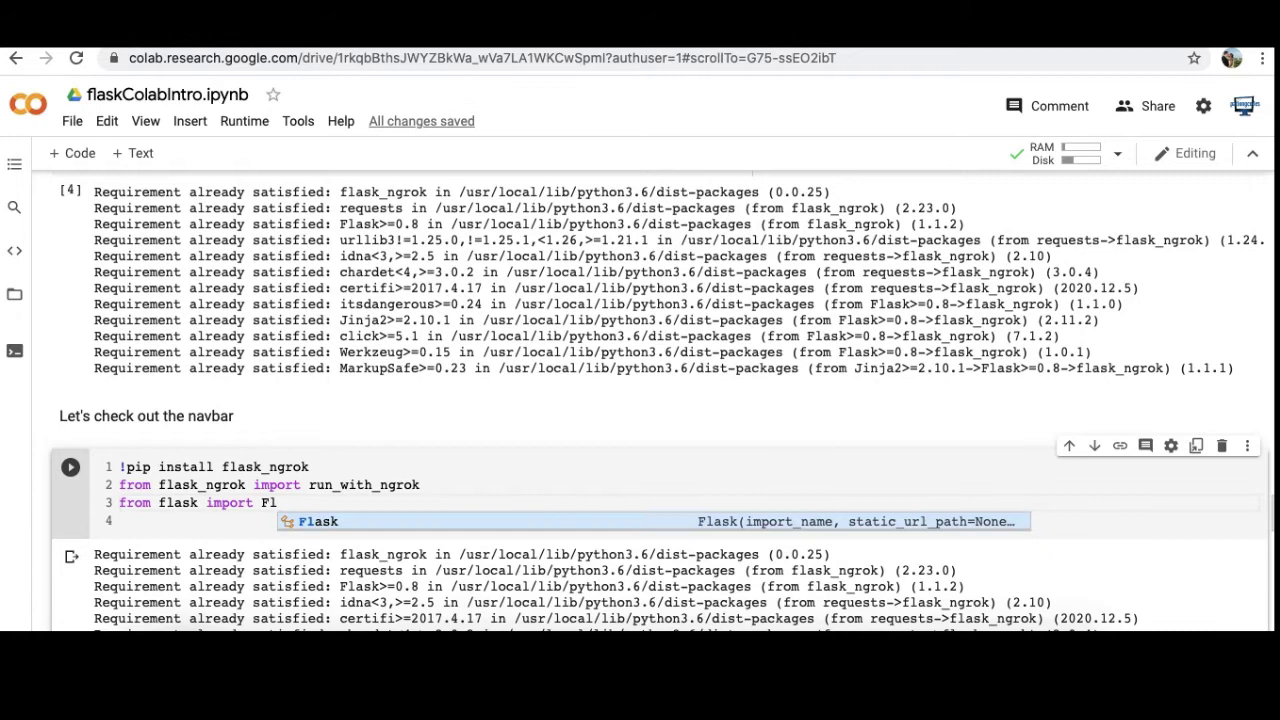
{"action": "key", "text": "Tab"}
{"action": "key", "text": "Return"}
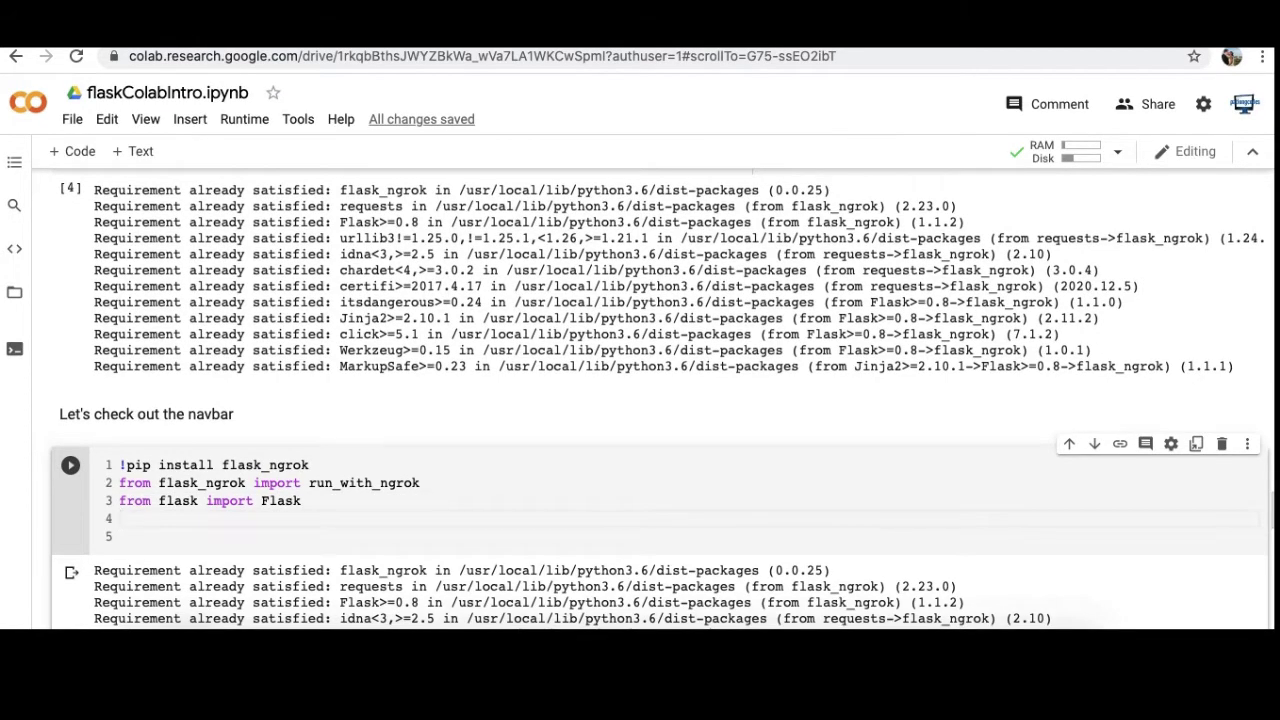
{"action": "key", "text": "BackSpace"}
{"action": "type", "text": ", ren"}
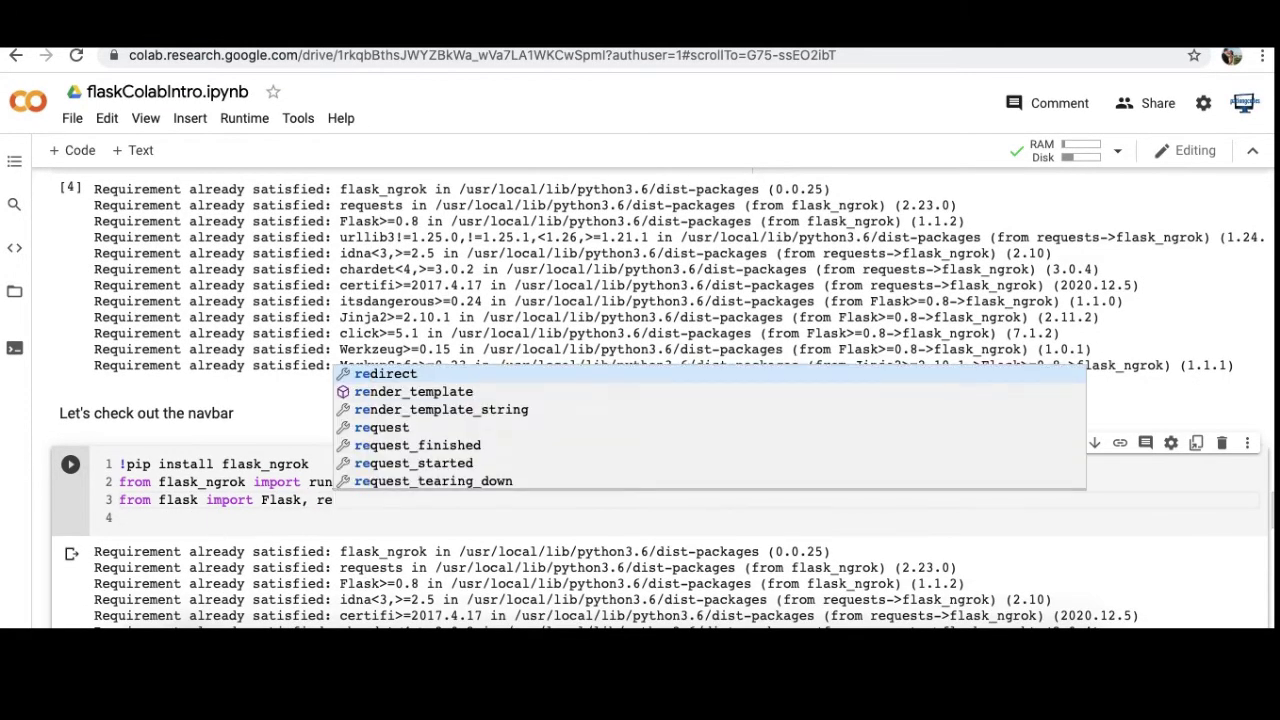
{"action": "key", "text": "Tab"}
{"action": "key", "text": "Return"}
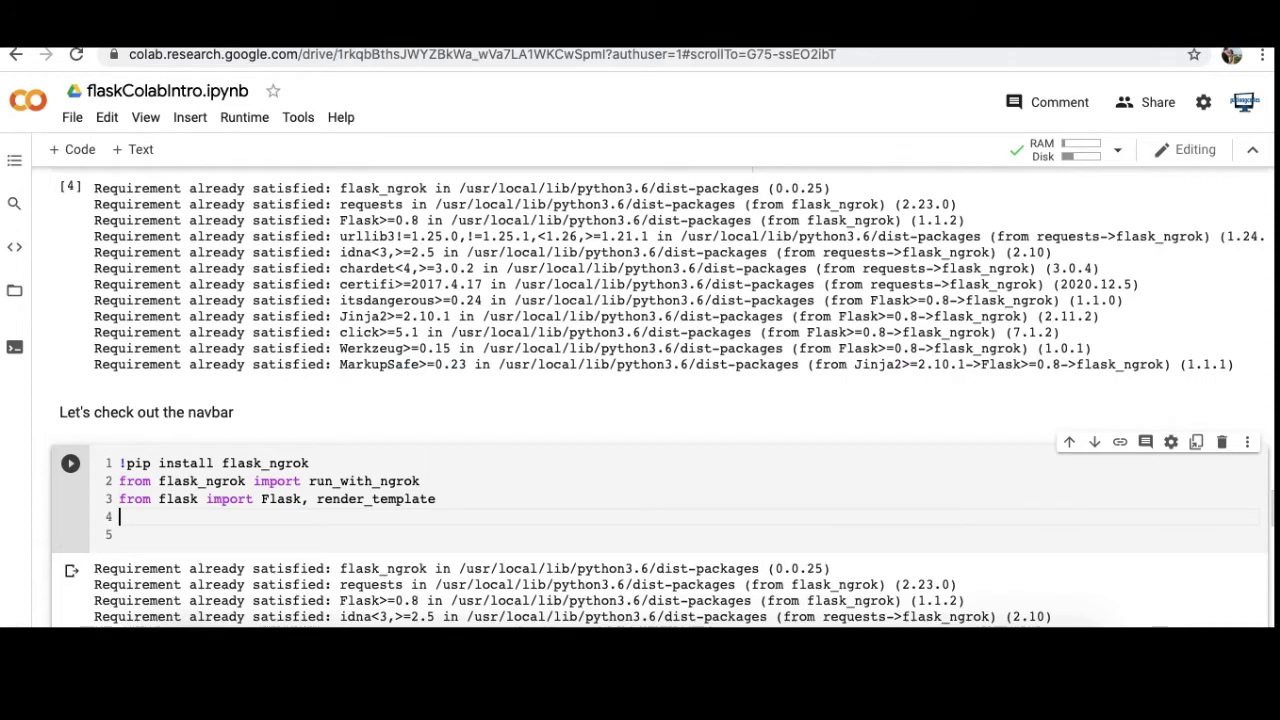
- Create app = Flask(__name__) and wrap it with run_with_ngrok(app)
{"action": "key", "text": "Return"}
{"action": "type", "text": "app ="}
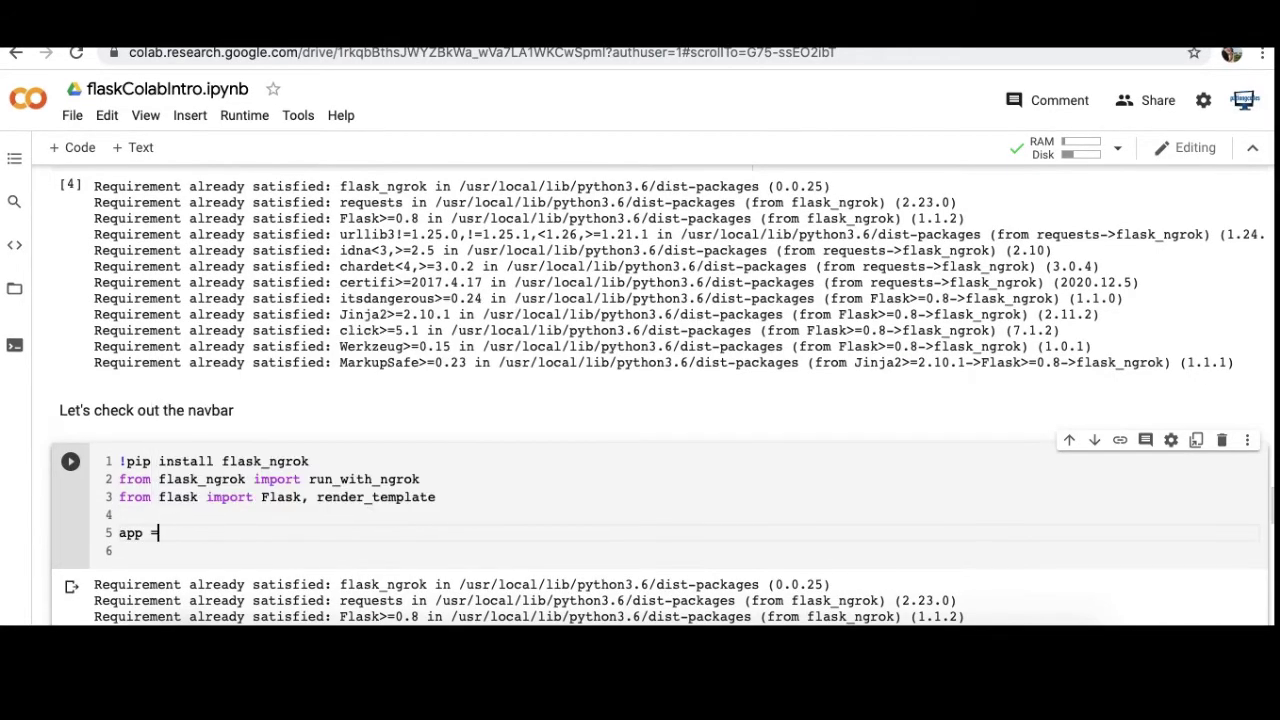
{"action": "type", "text": " F"}
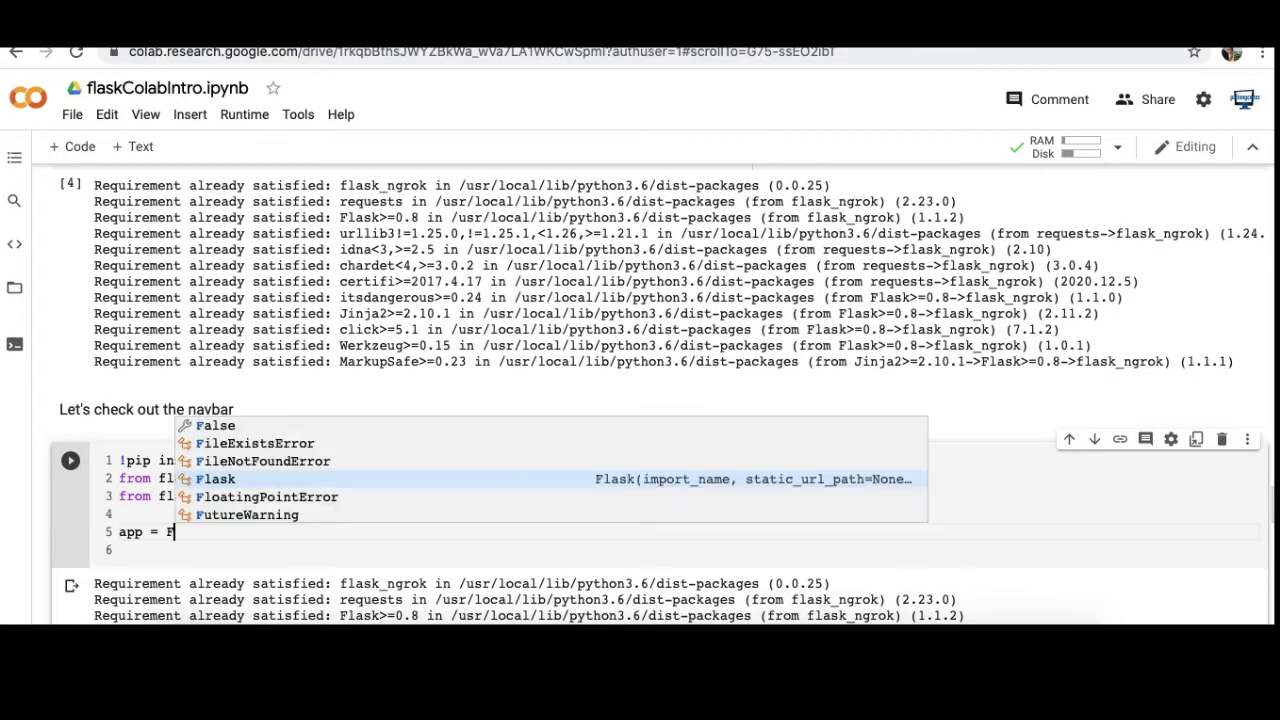
{"action": "type", "text": "l"}
{"action": "key", "text": "Tab"}
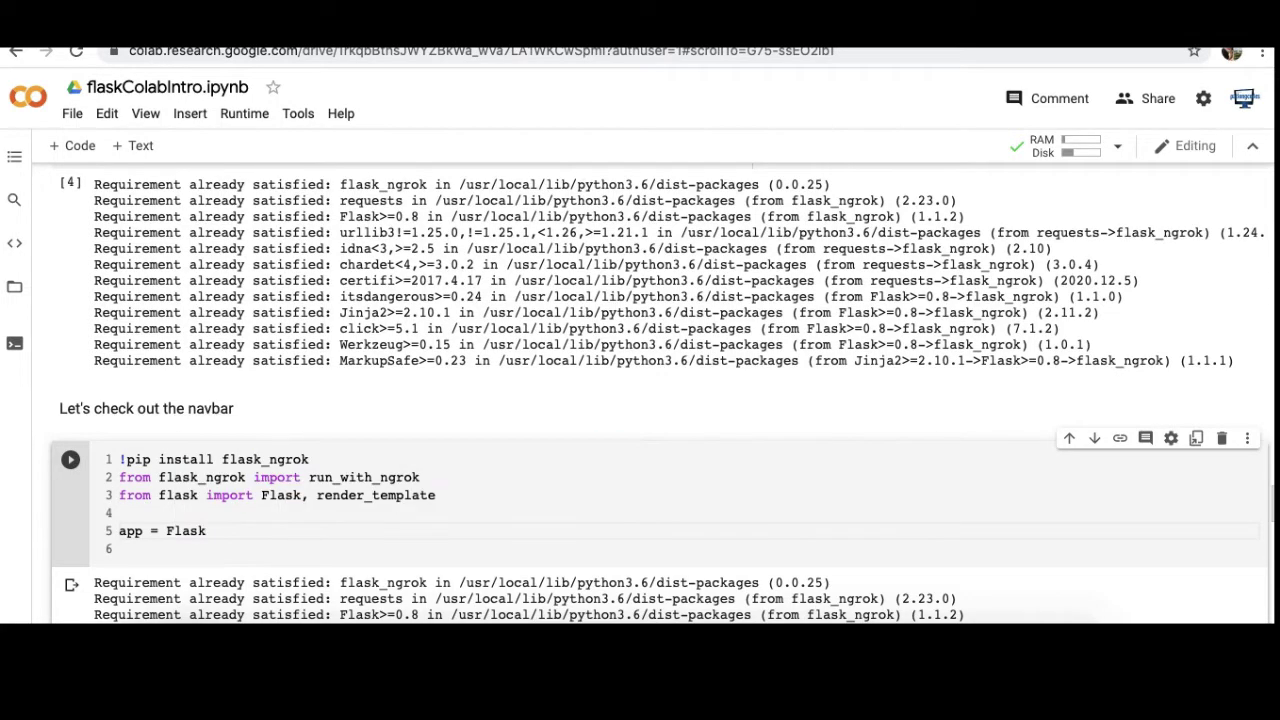
{"action": "type", "text": "(__name"}
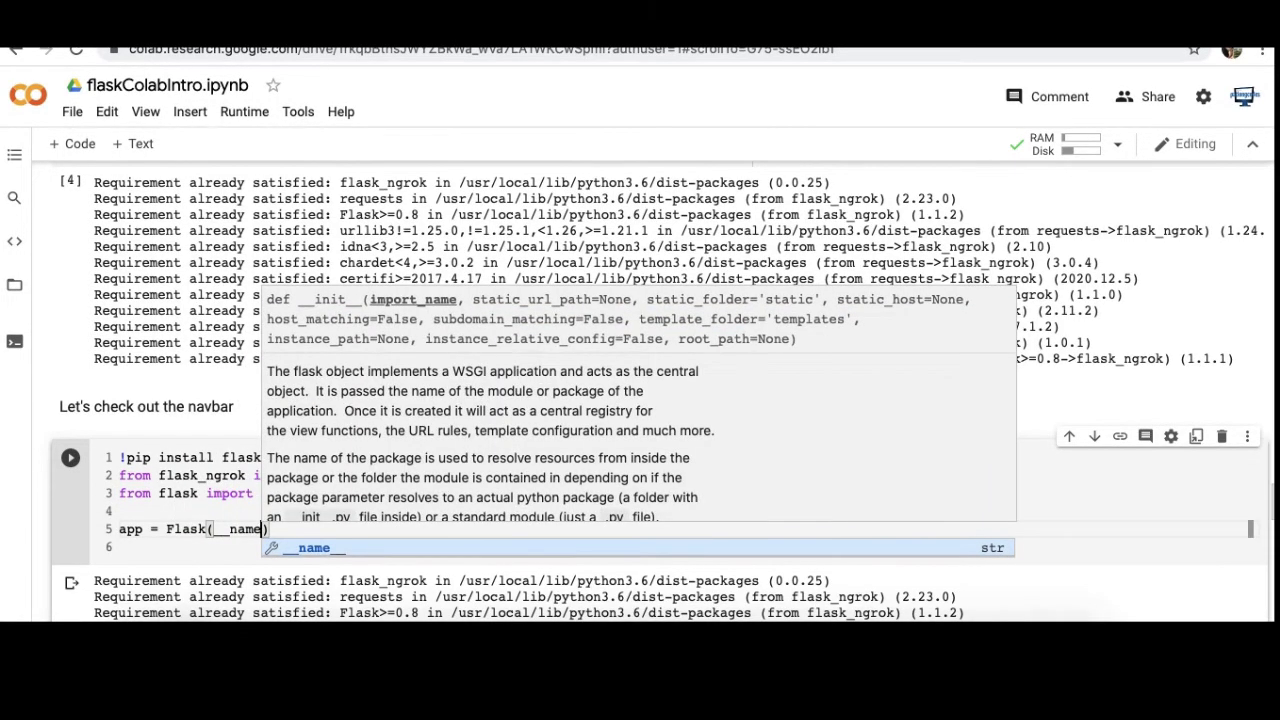
{"action": "type", "text": "__"}
{"action": "key", "text": "Escape"}
{"action": "key", "text": "Return"}
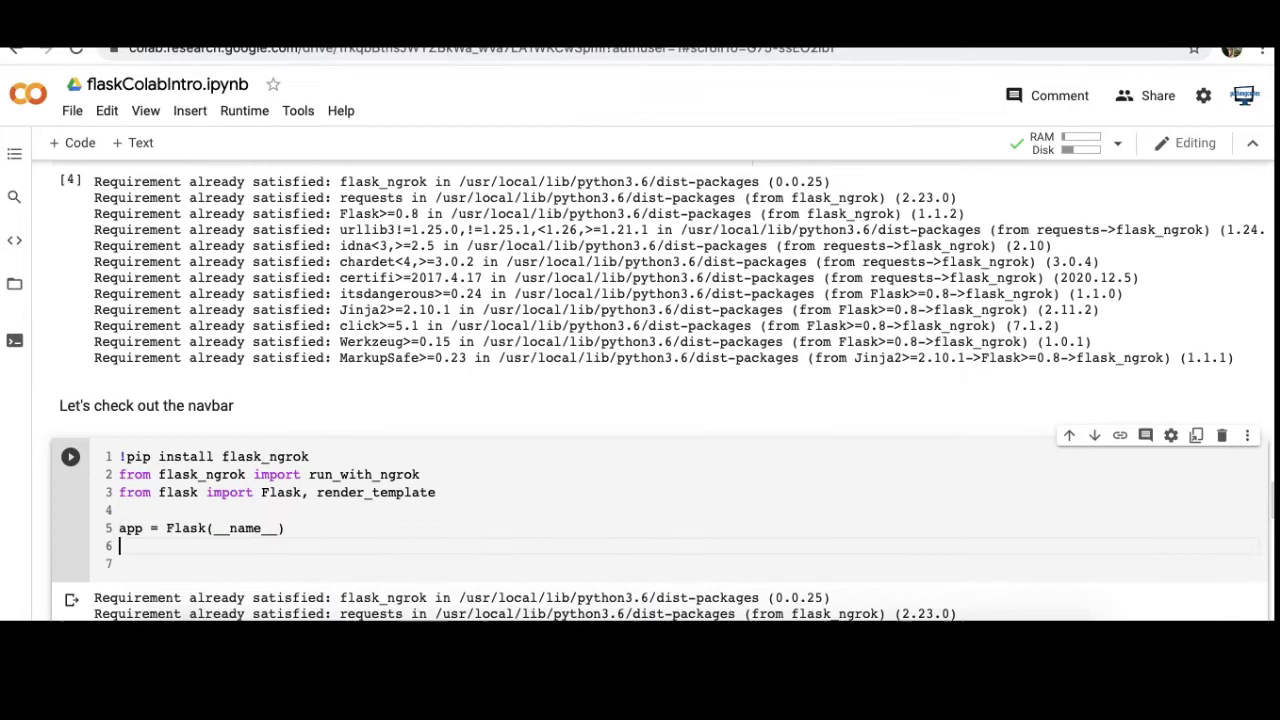
{"action": "key", "text": "Return"}
{"action": "key", "text": "Up"}
{"action": "type", "text": "run"}
{"action": "key", "text": "Down"}
{"action": "key", "text": "Return"}
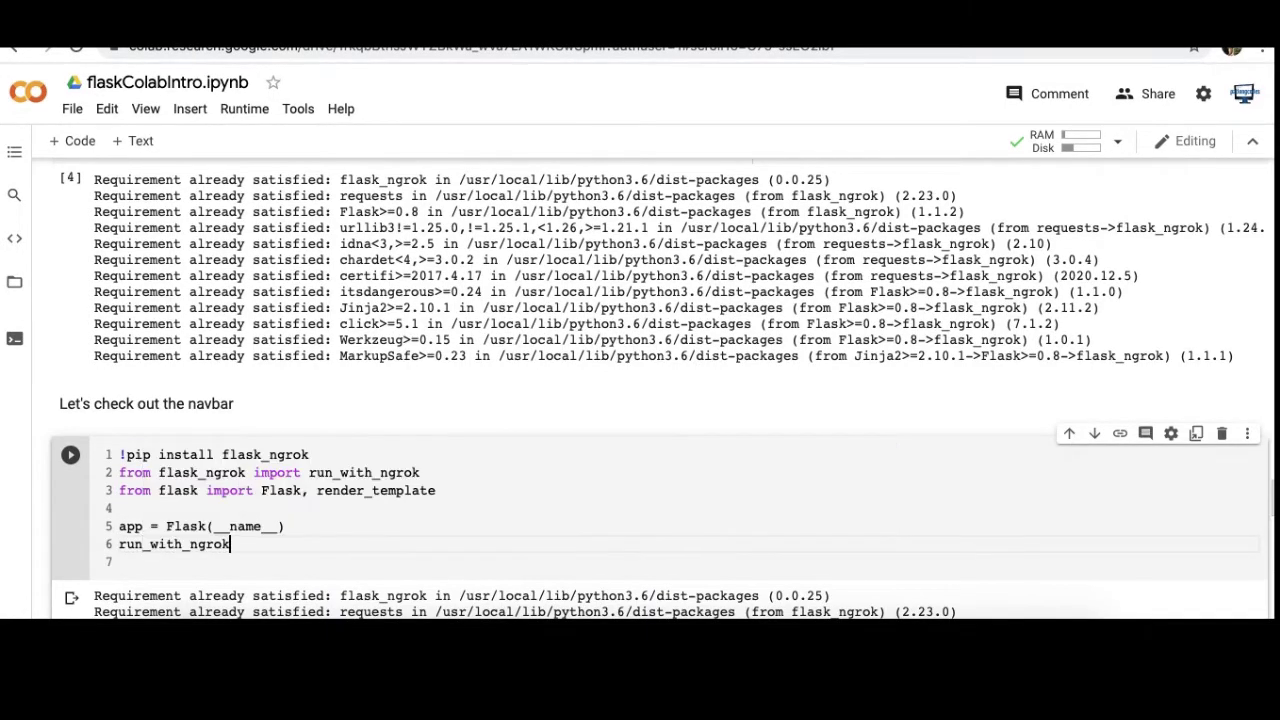
{"action": "type", "text": "(app"}
{"action": "key", "text": "Escape"}
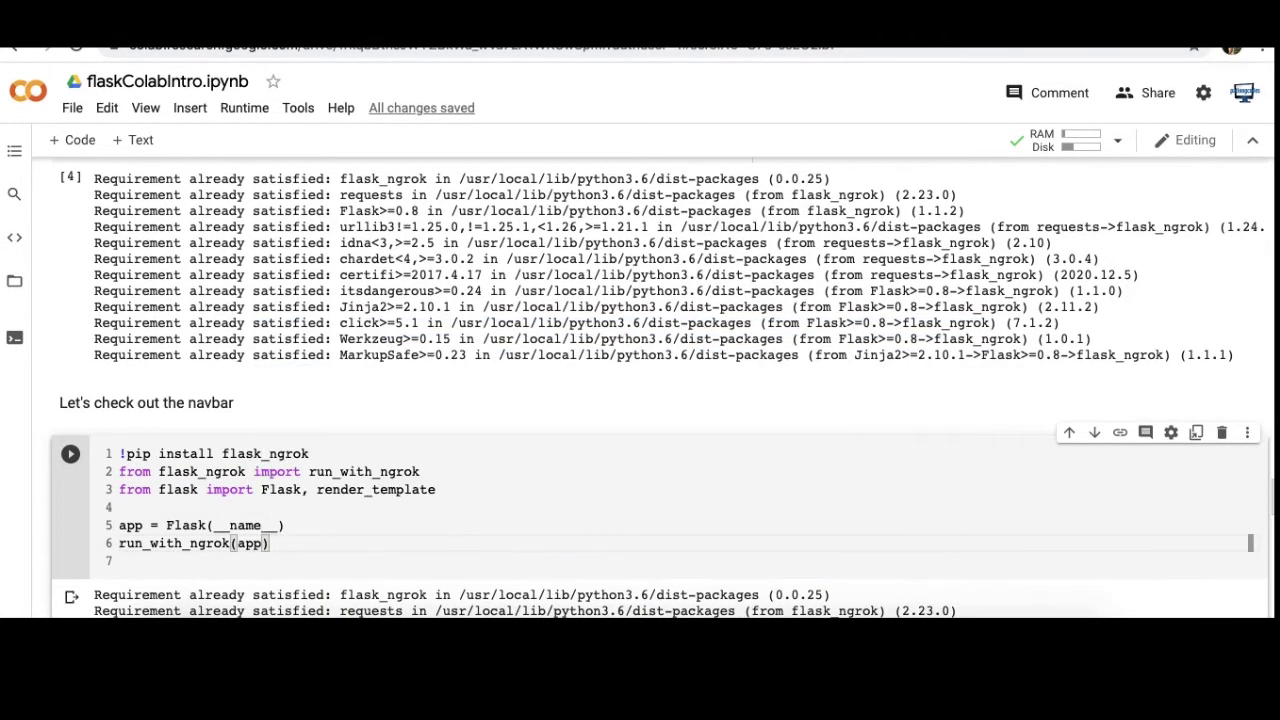
{"action": "key", "text": "Return"}
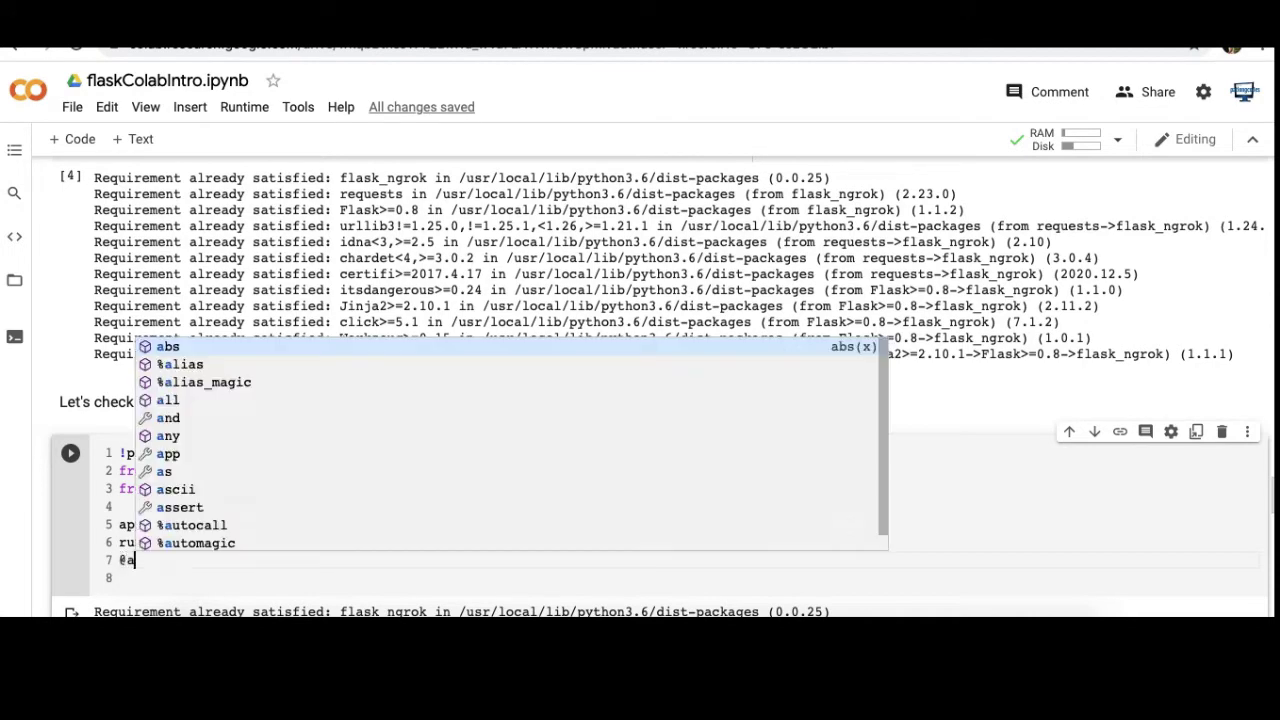
{"action": "type", "text": "@app.ro"}
{"action": "key", "text": "Tab"}
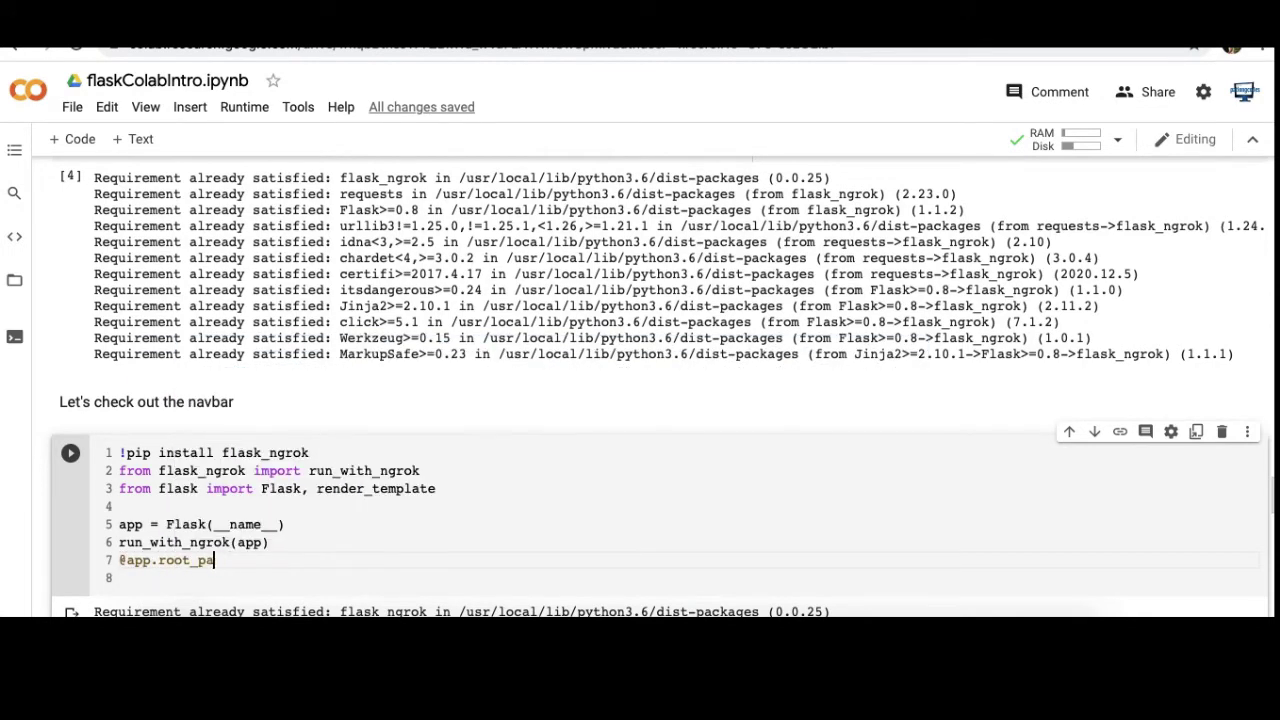
{"action": "type", "text": "ute"}
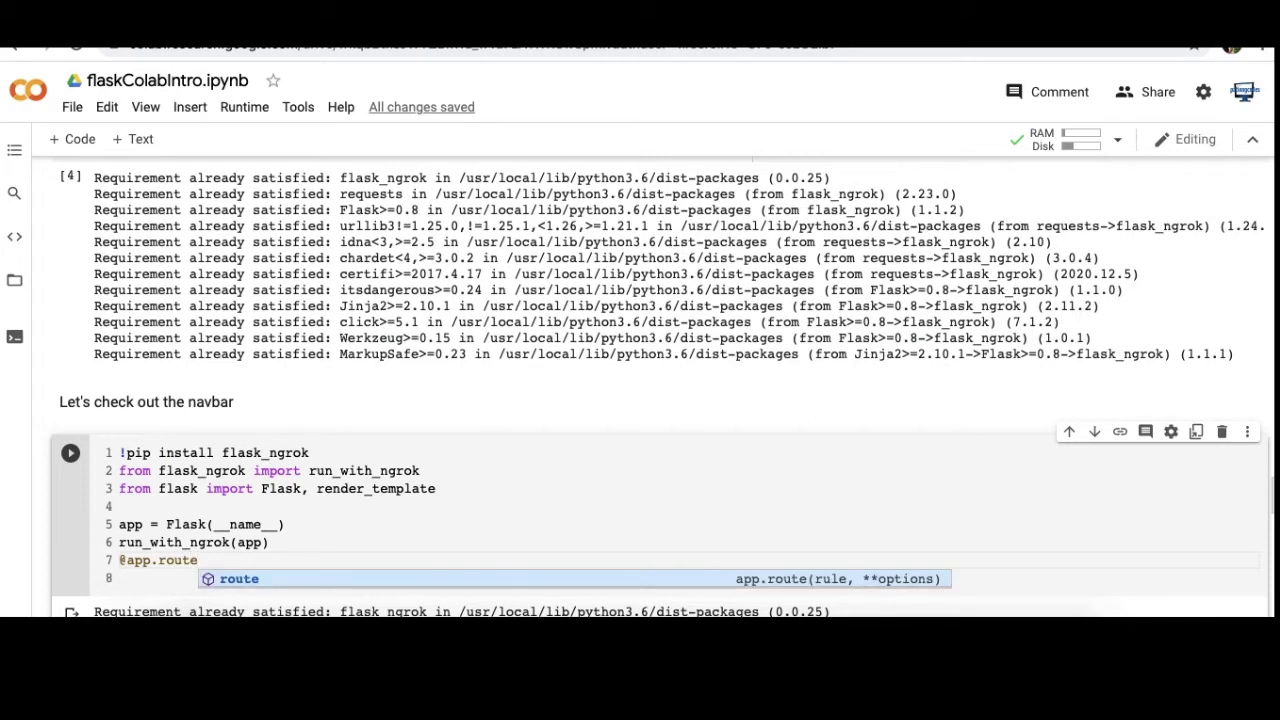
{"action": "type", "text": "("}
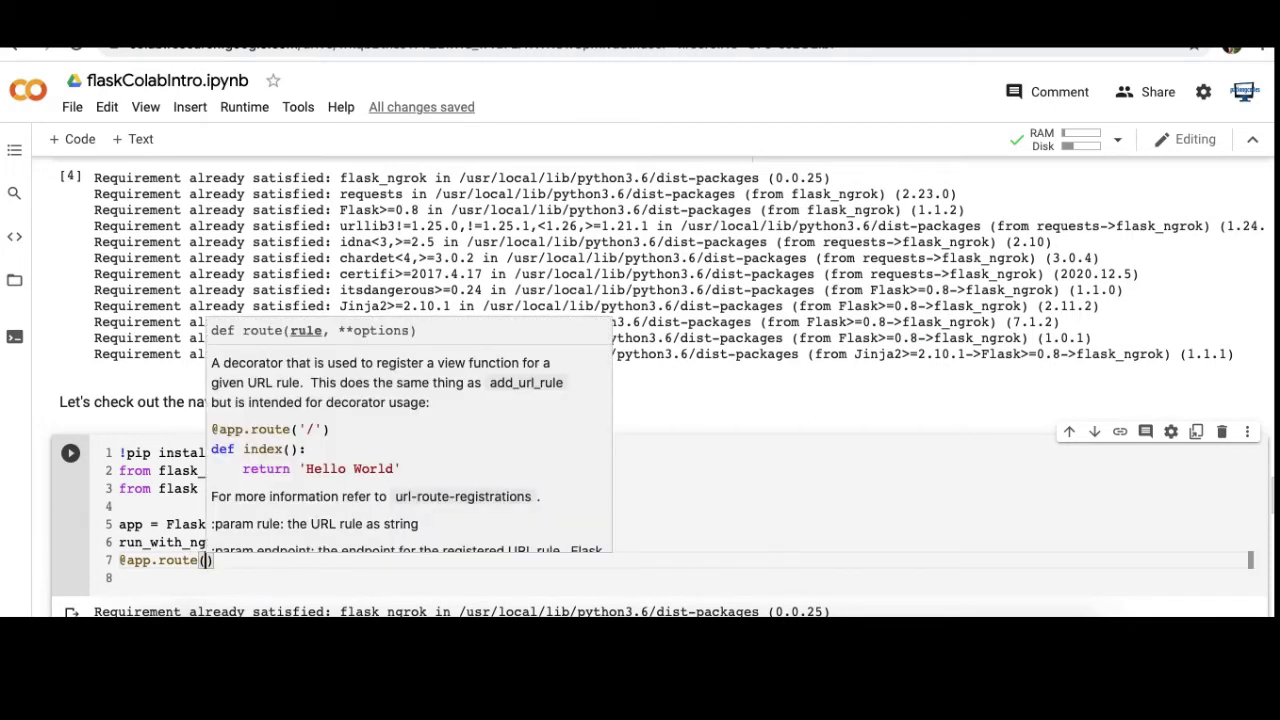
{"action": "type", "text": "'/'"}
{"action": "key", "text": "Return"}
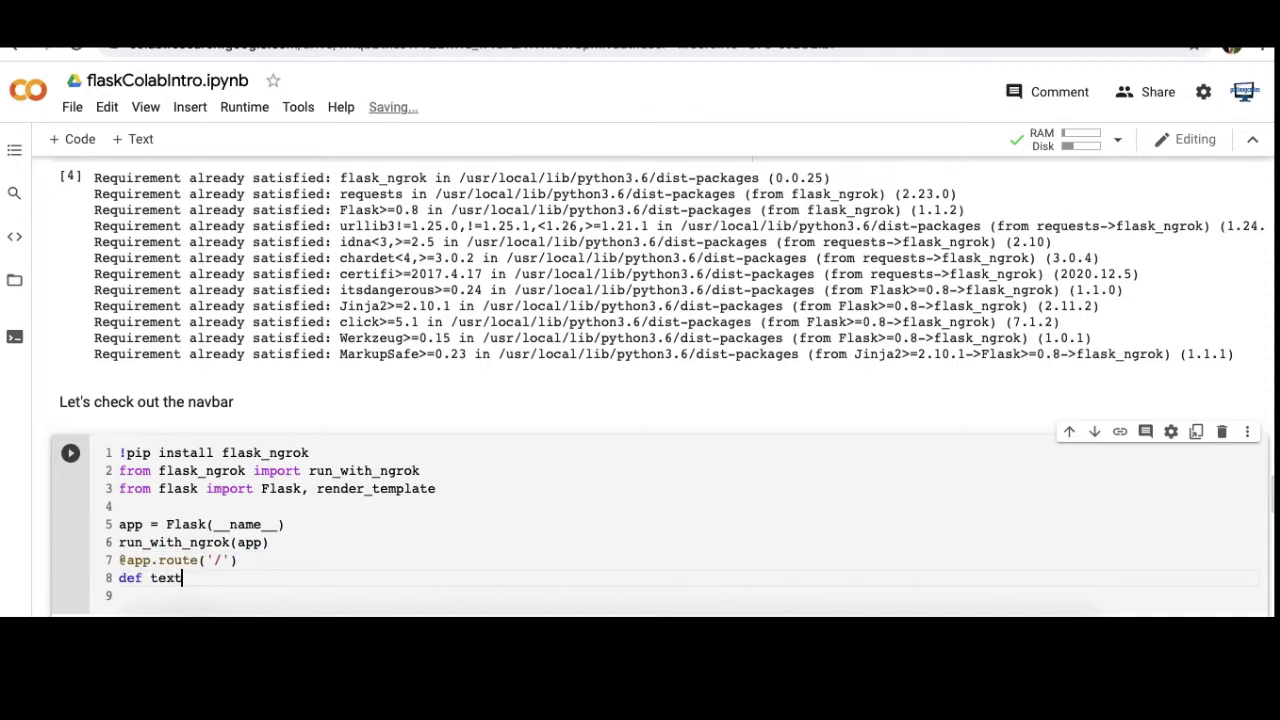
{"action": "type", "text": "():"}
{"action": "key", "text": "Return"}
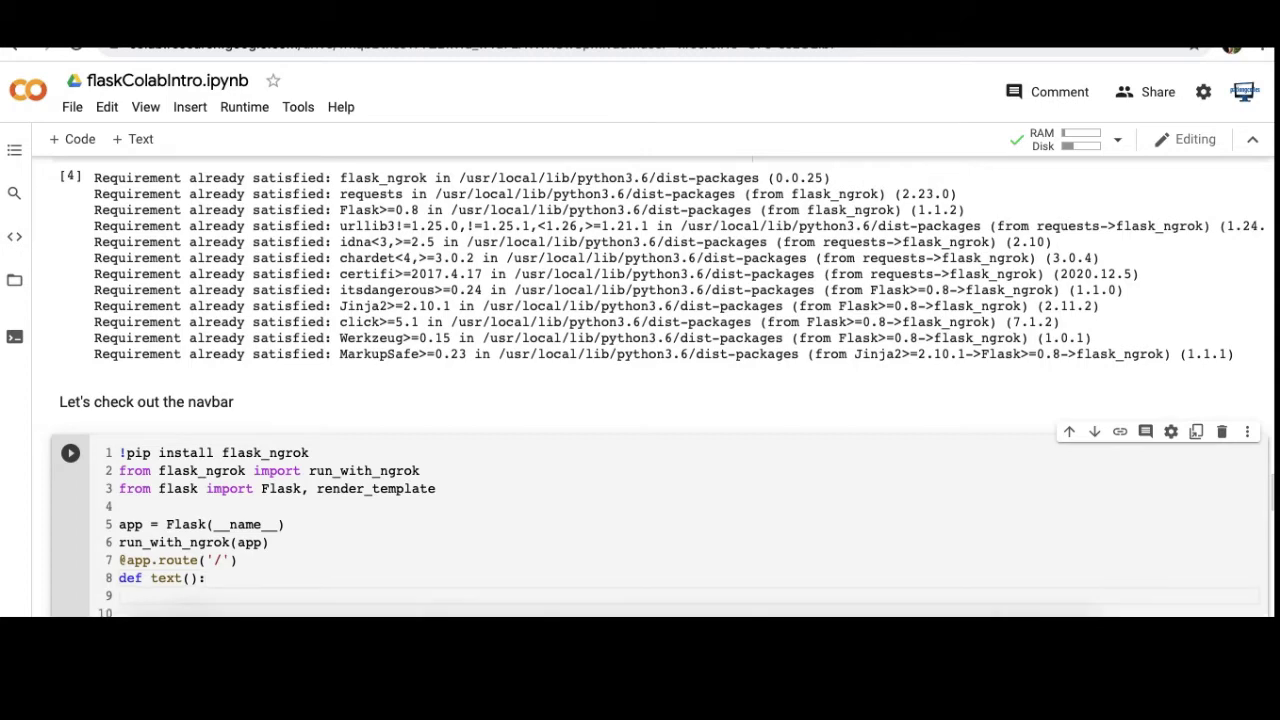
{"action": "type", "text": "return ren"}
{"action": "type", "text": "der_template("}
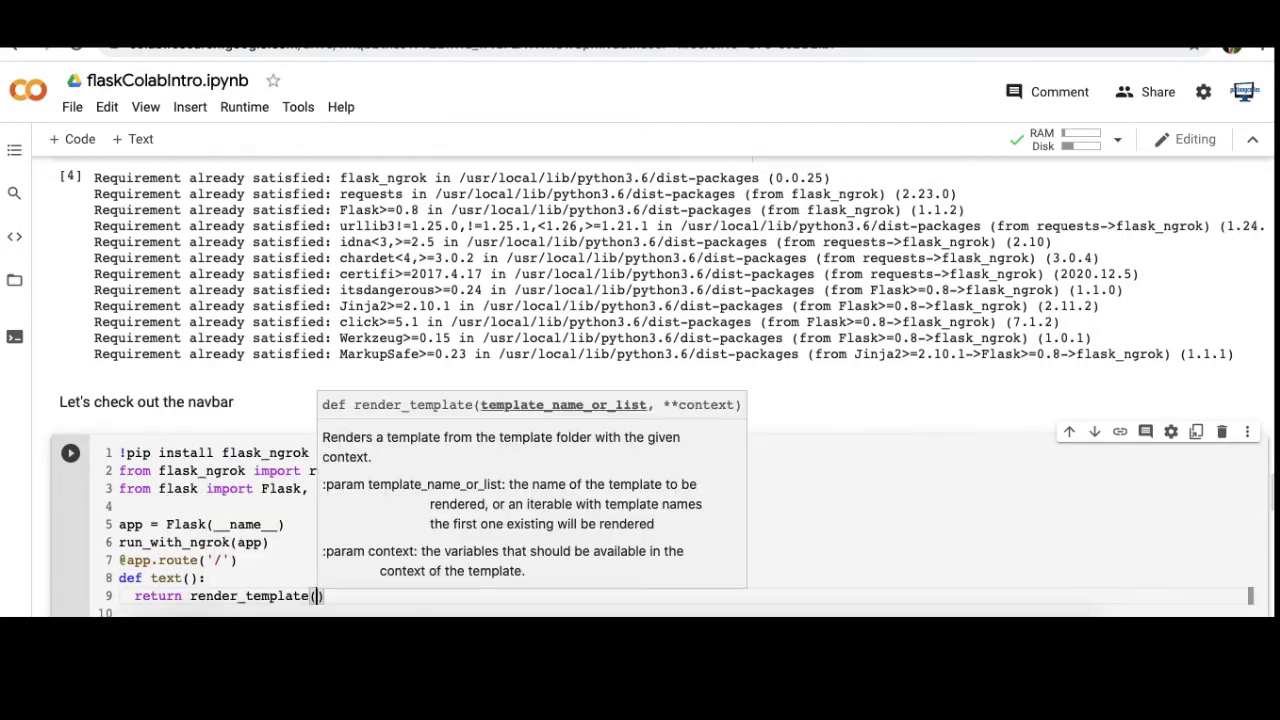
{"action": "type", "text": "navbar"}
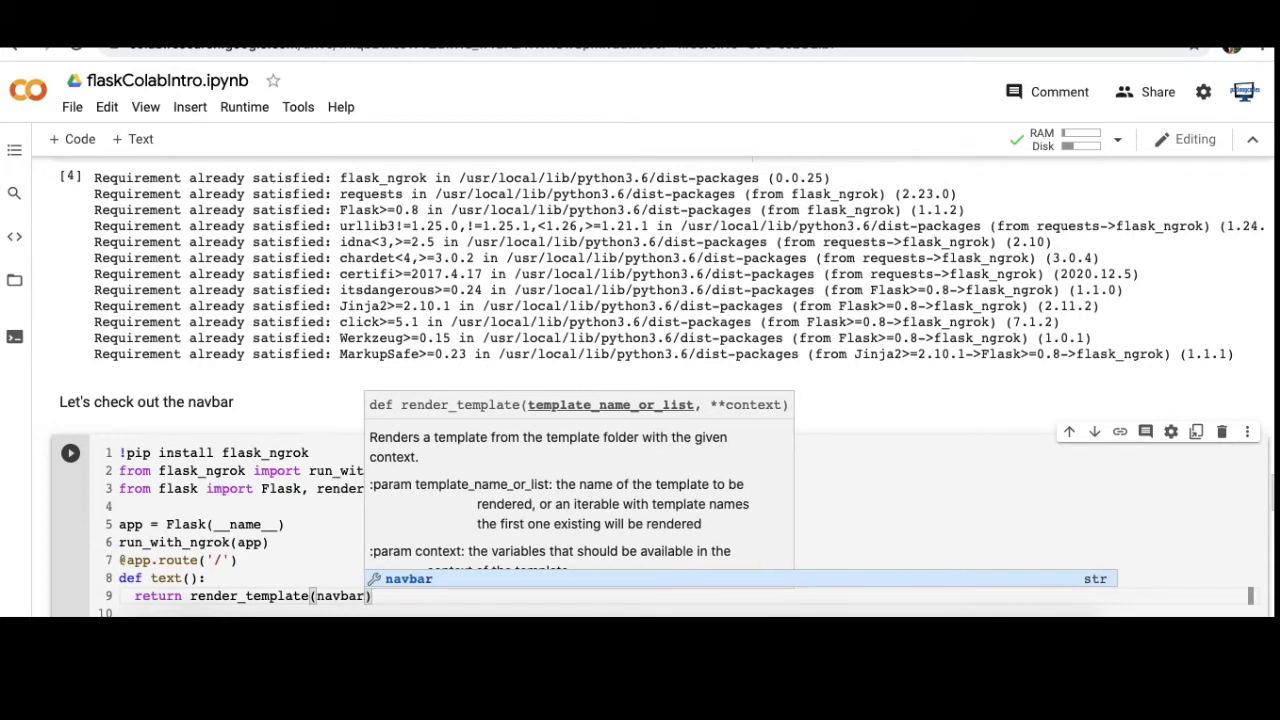
{"action": "key", "text": "Left"}
{"action": "key", "text": "Left"}
{"action": "key", "text": "Left"}
{"action": "type", "text": "'"}
{"action": "key", "text": "Right"}
{"action": "key", "text": "Right"}
{"action": "key", "text": "Right"}
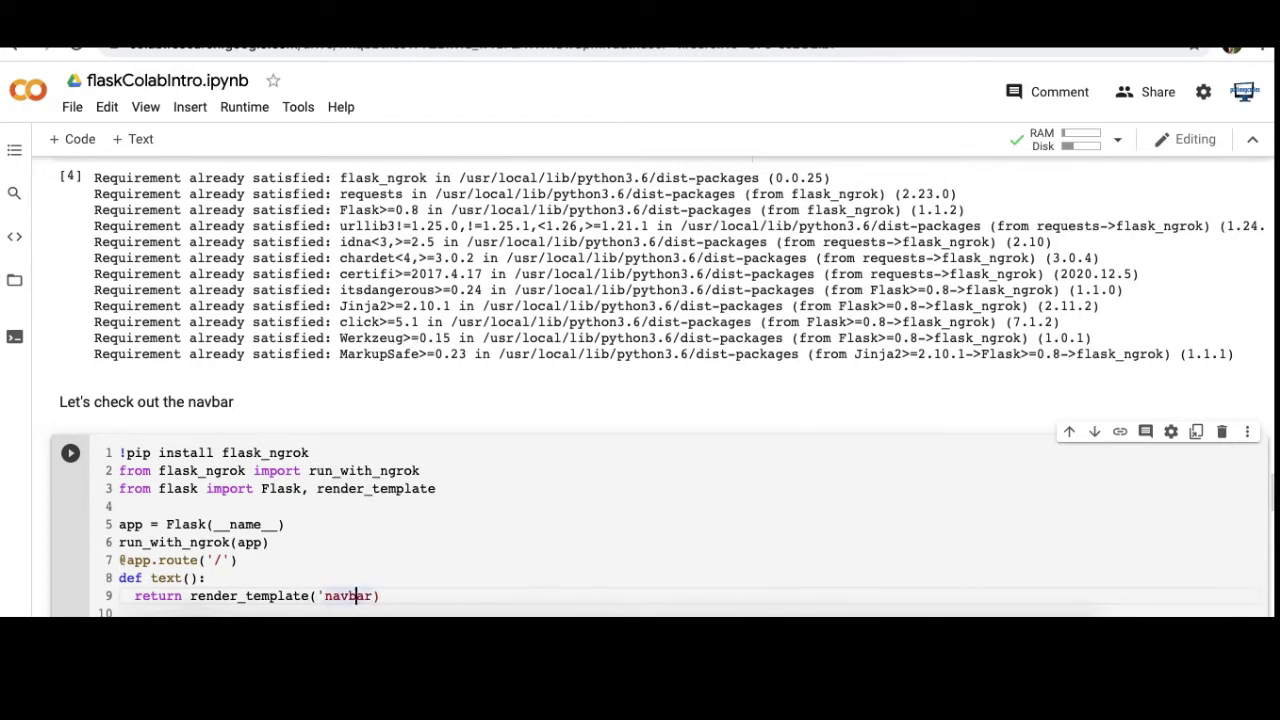
{"action": "key", "text": "Right"}
{"action": "key", "text": "Right"}
{"action": "type", "text": ".html'"}
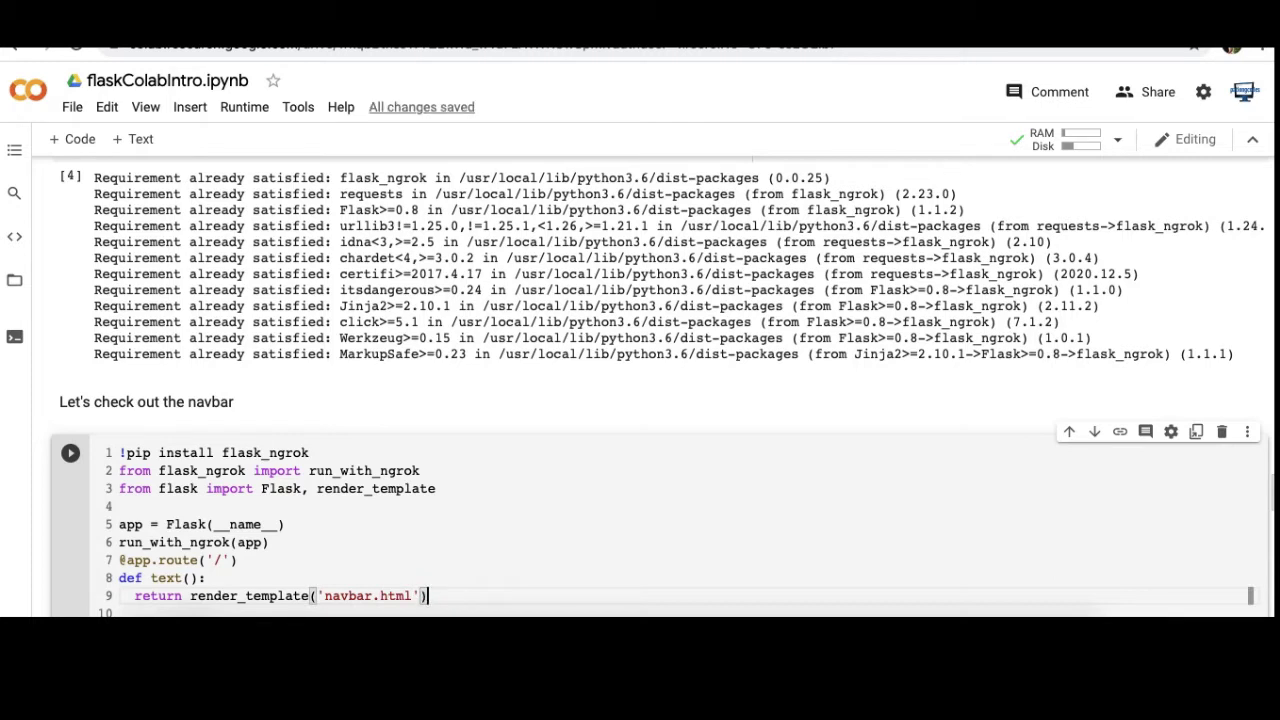
{"action": "key", "text": "Return"}
{"action": "key", "text": "Return"}
{"action": "type", "text": "app"}
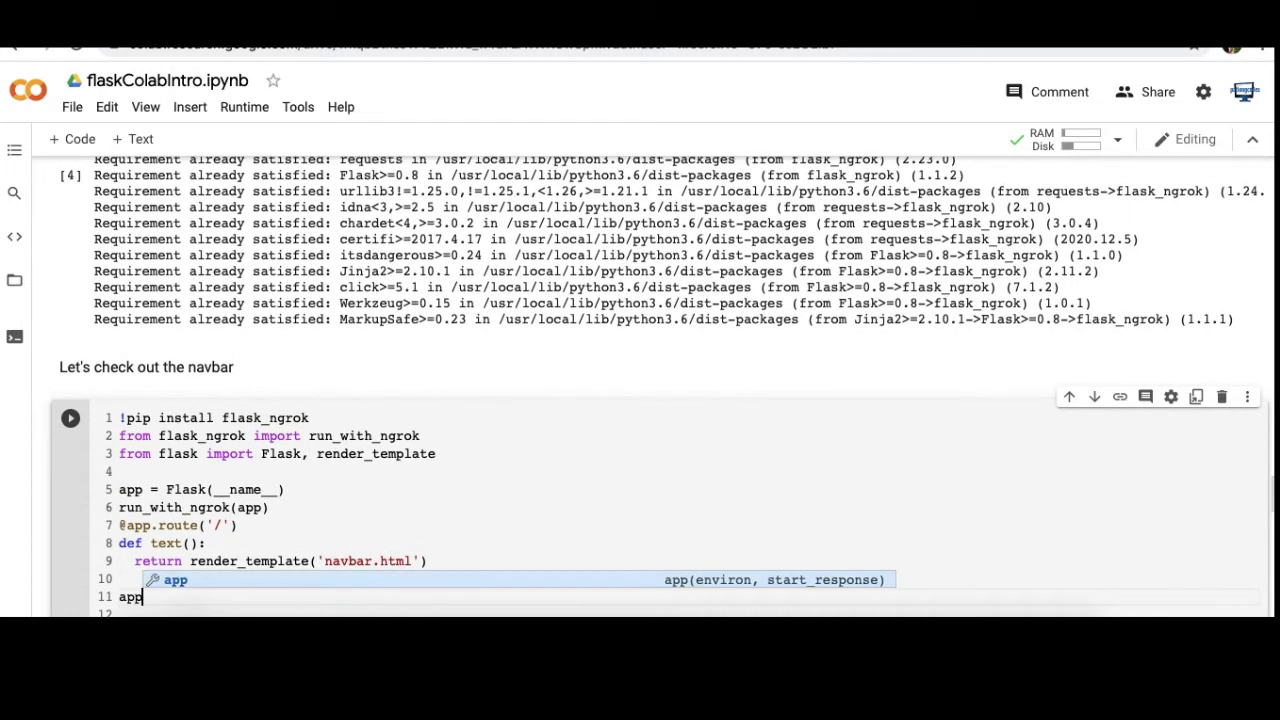
{"action": "type", "text": ".run()"}
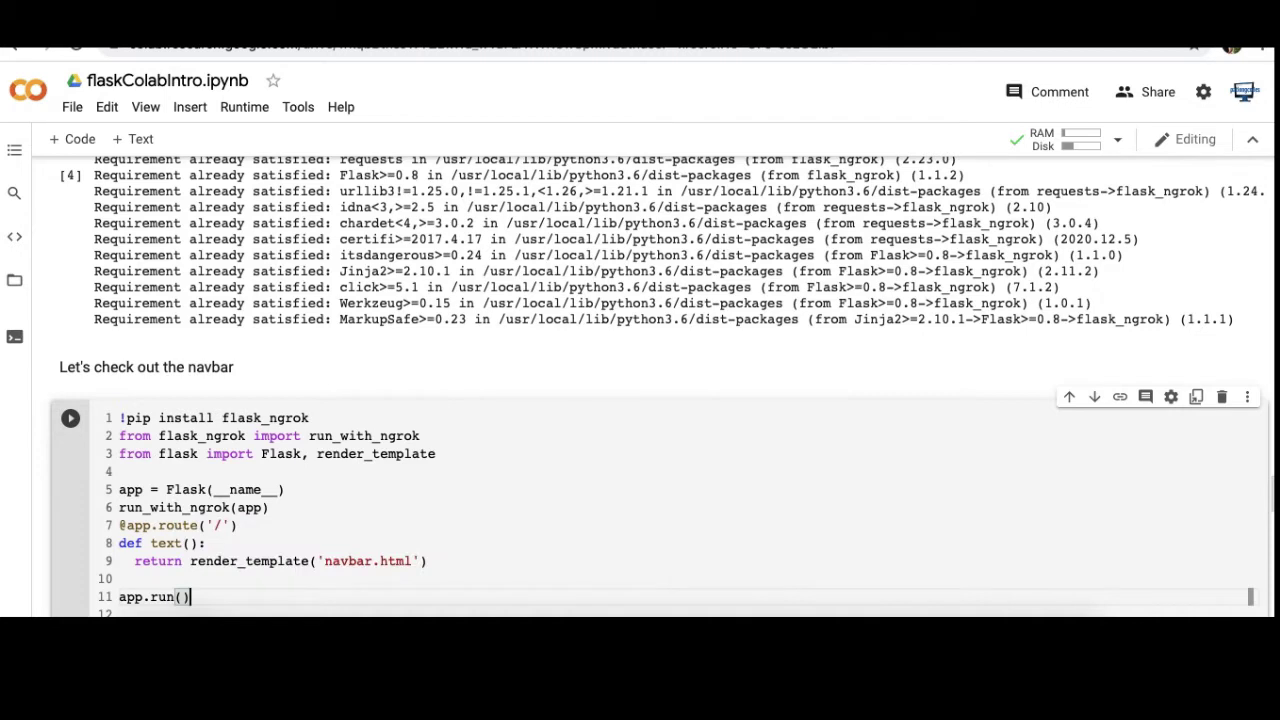
- Run the Flask cell and view the navbar page at its ngrok URL
{"action": "left_click", "coordinate": [70, 418]}
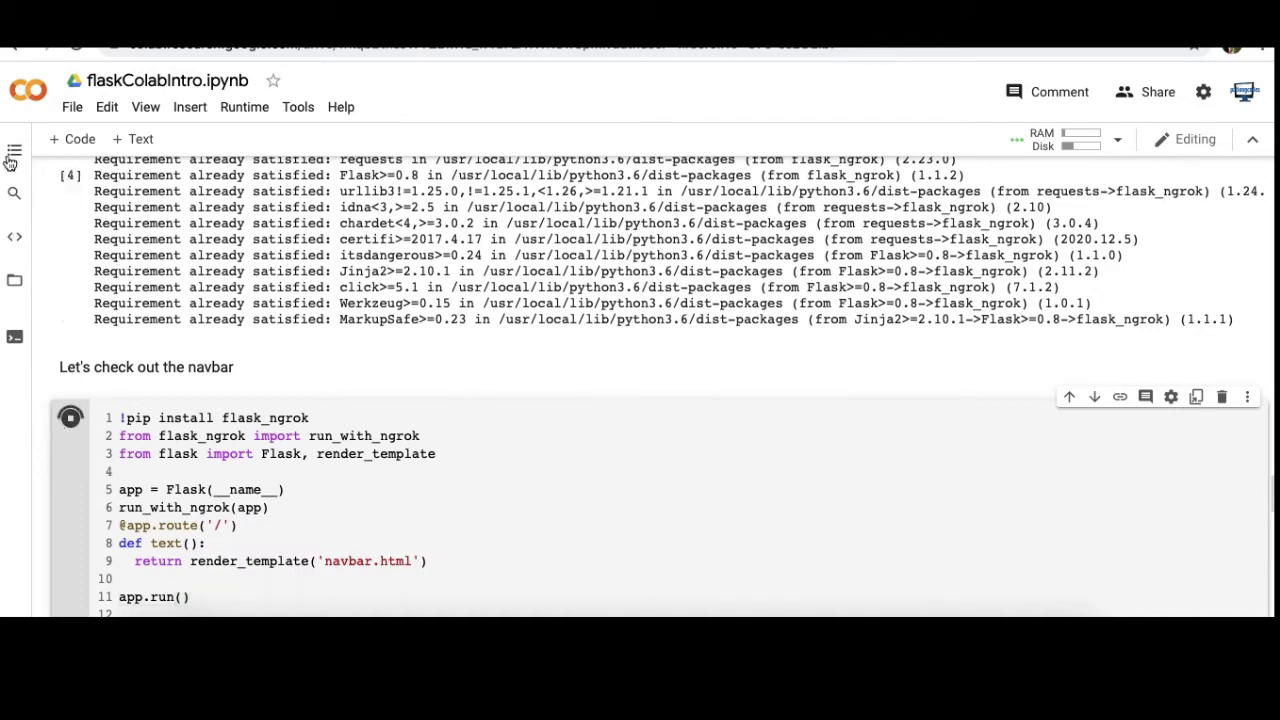
{"action": "scroll", "coordinate": [165, 480], "scroll_direction": "down", "scroll_amount": 2}
{"action": "scroll", "coordinate": [165, 480], "scroll_direction": "down", "scroll_amount": 2}
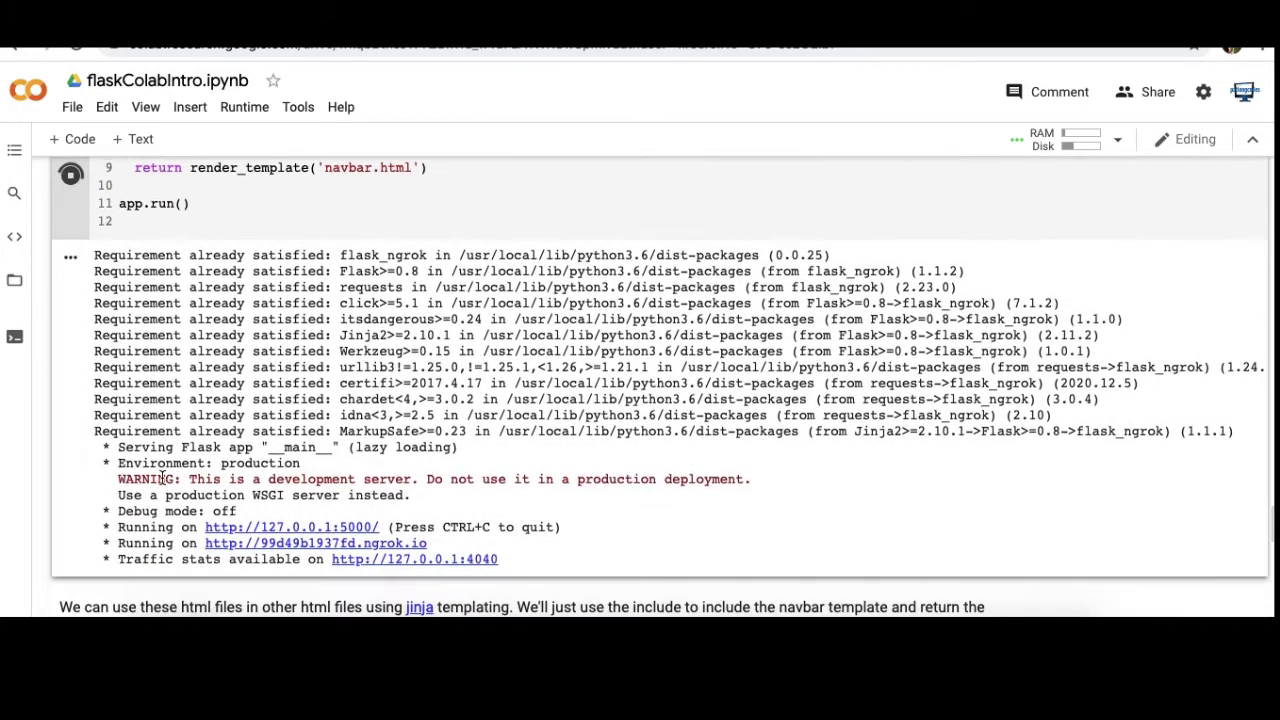
{"action": "left_click", "coordinate": [14, 280]}
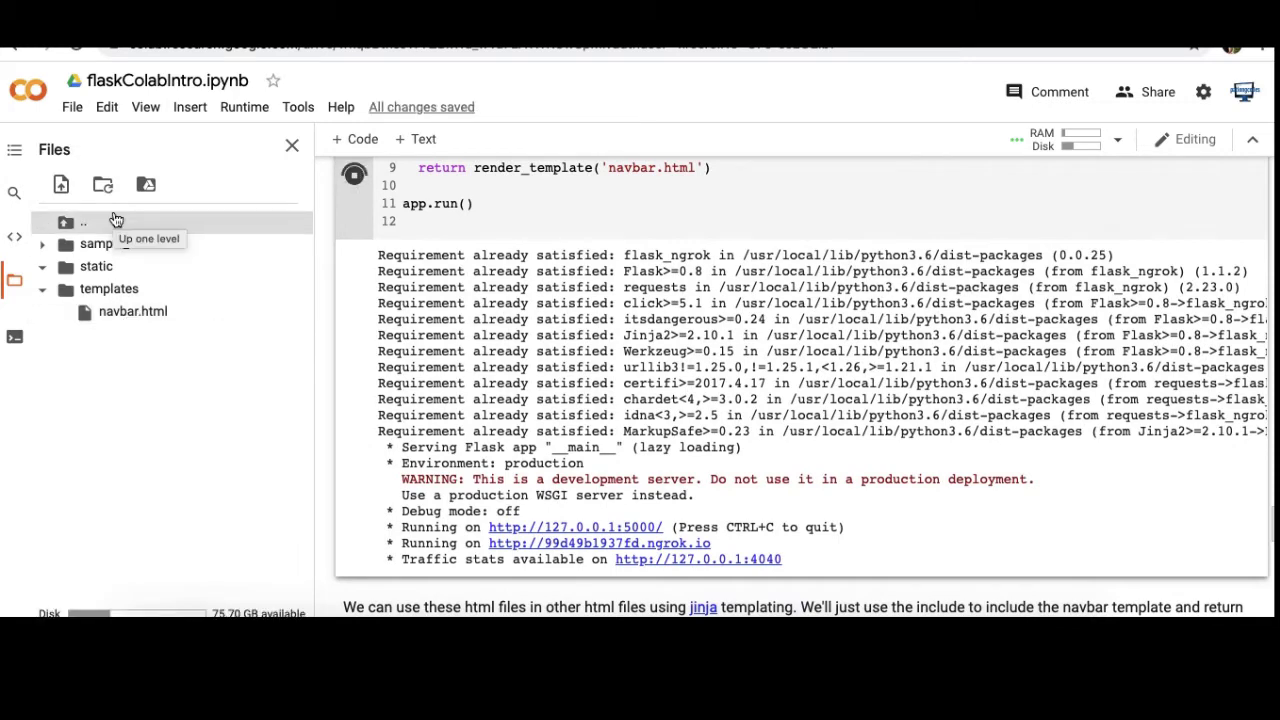
{"action": "left_click", "coordinate": [292, 146]}
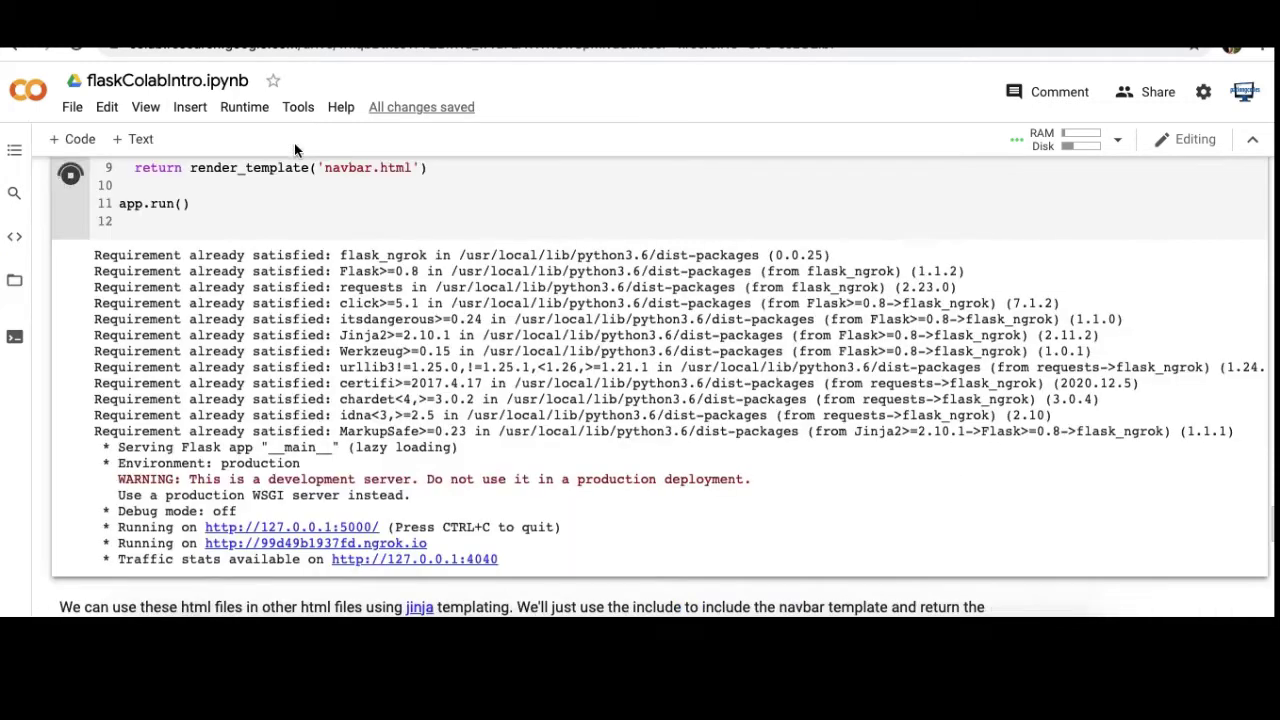
{"action": "left_click", "coordinate": [383, 546]}
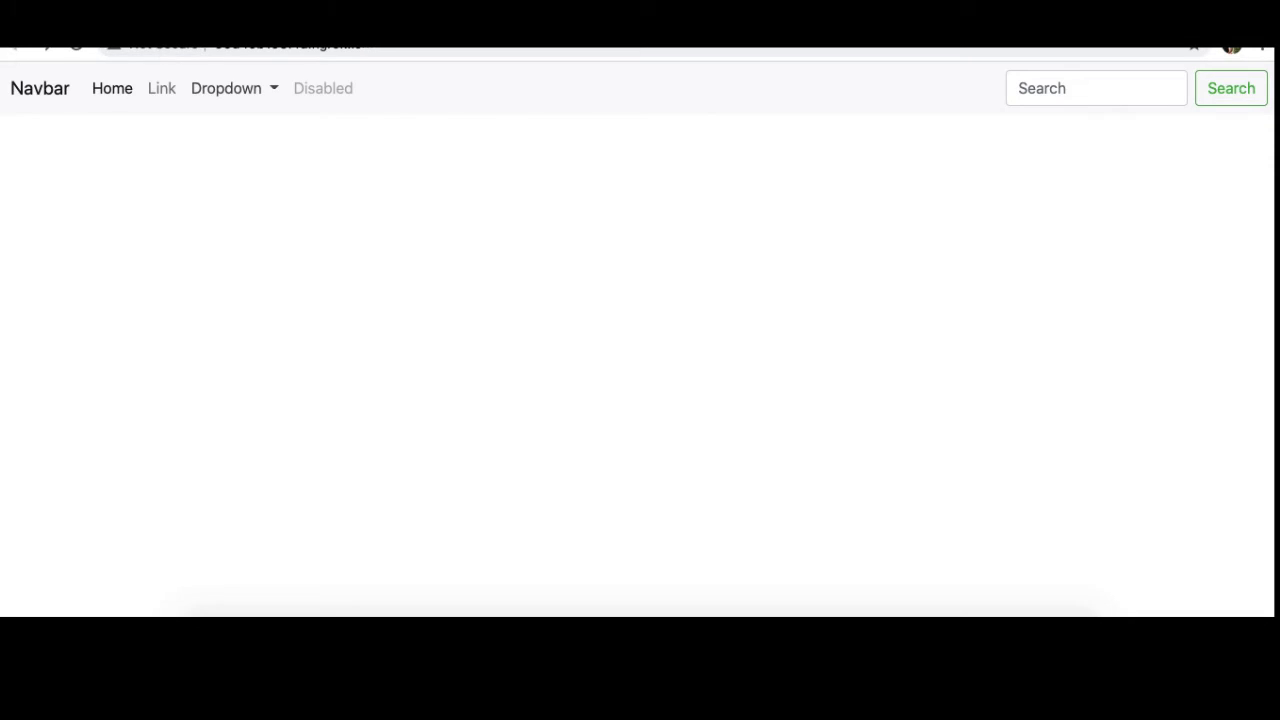
- Back in the notebook, stop the navbar app and select the empty cell
{"action": "left_click", "coordinate": [300, 46]}
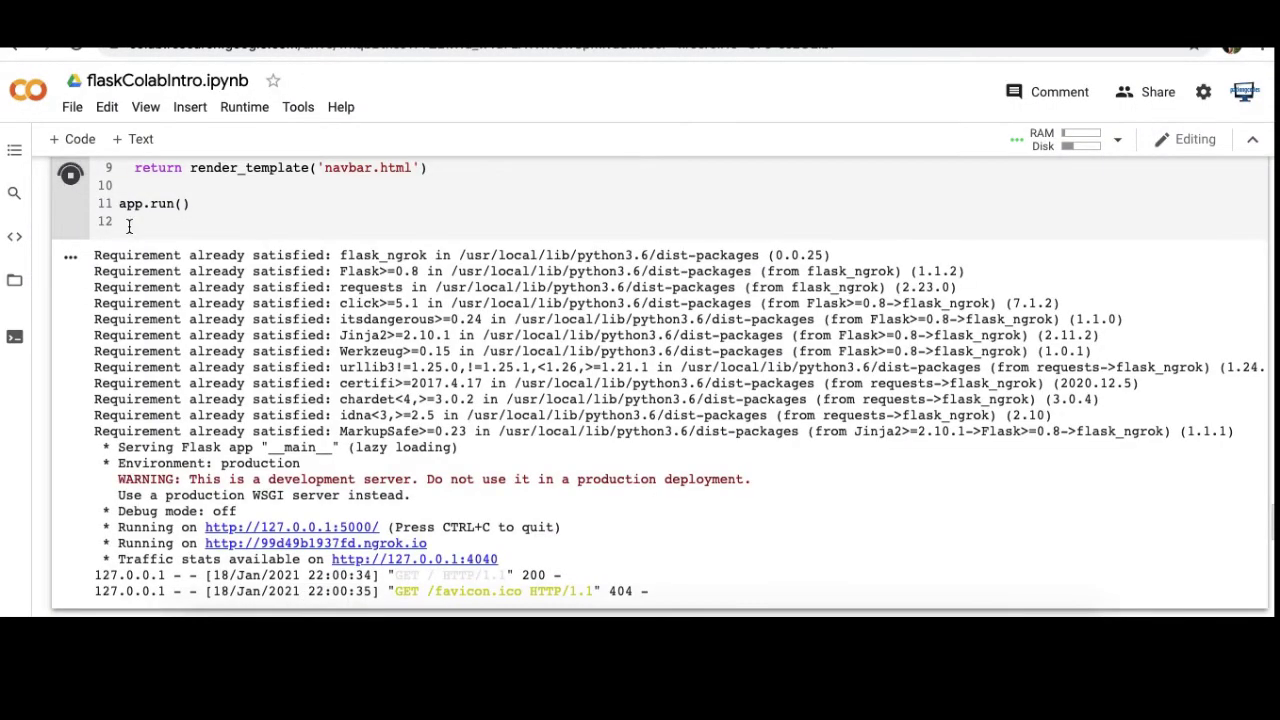
{"action": "left_click", "coordinate": [70, 175]}
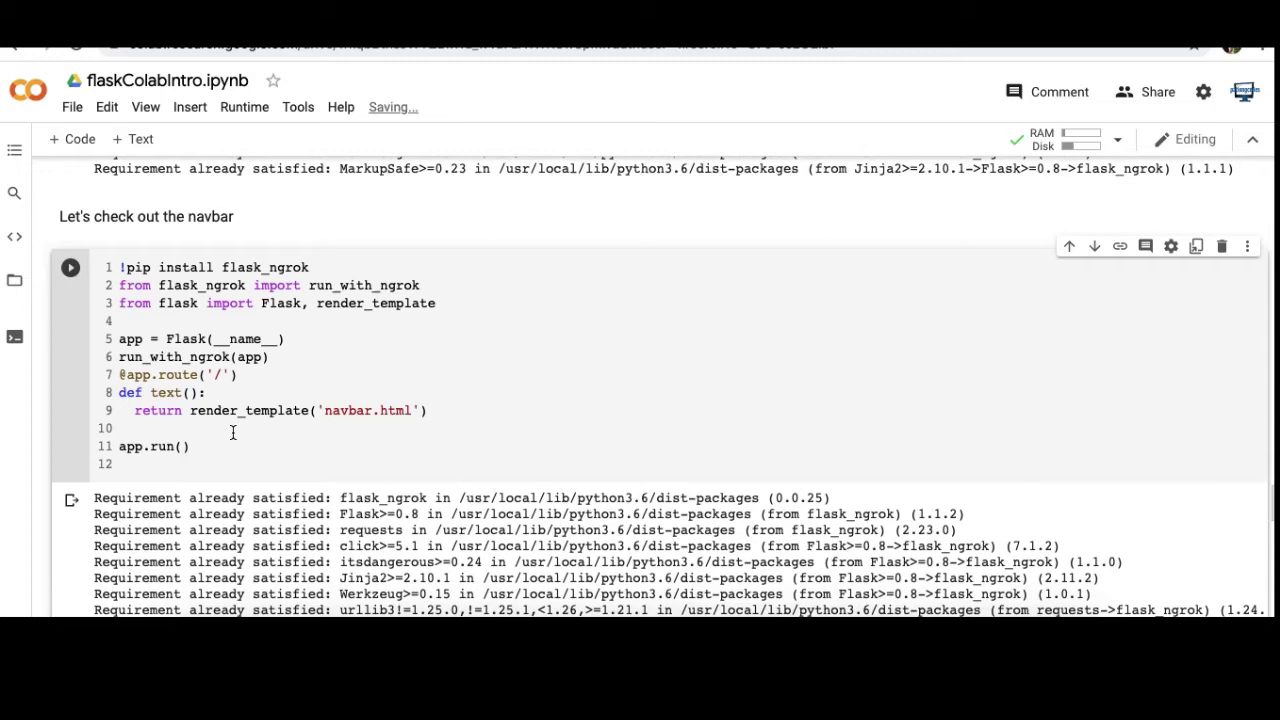
{"action": "scroll", "coordinate": [232, 431], "scroll_direction": "down", "scroll_amount": 5}
{"action": "scroll", "coordinate": [232, 431], "scroll_direction": "down", "scroll_amount": 5}
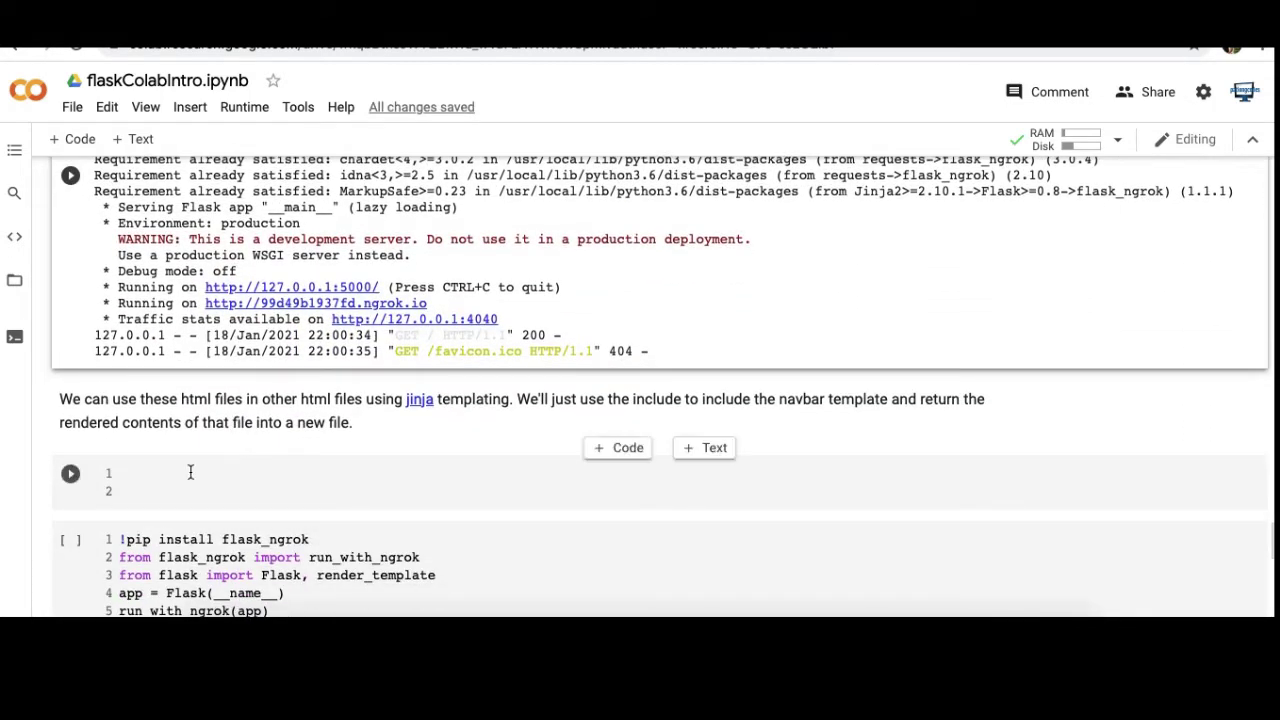
{"action": "left_click", "coordinate": [189, 472]}
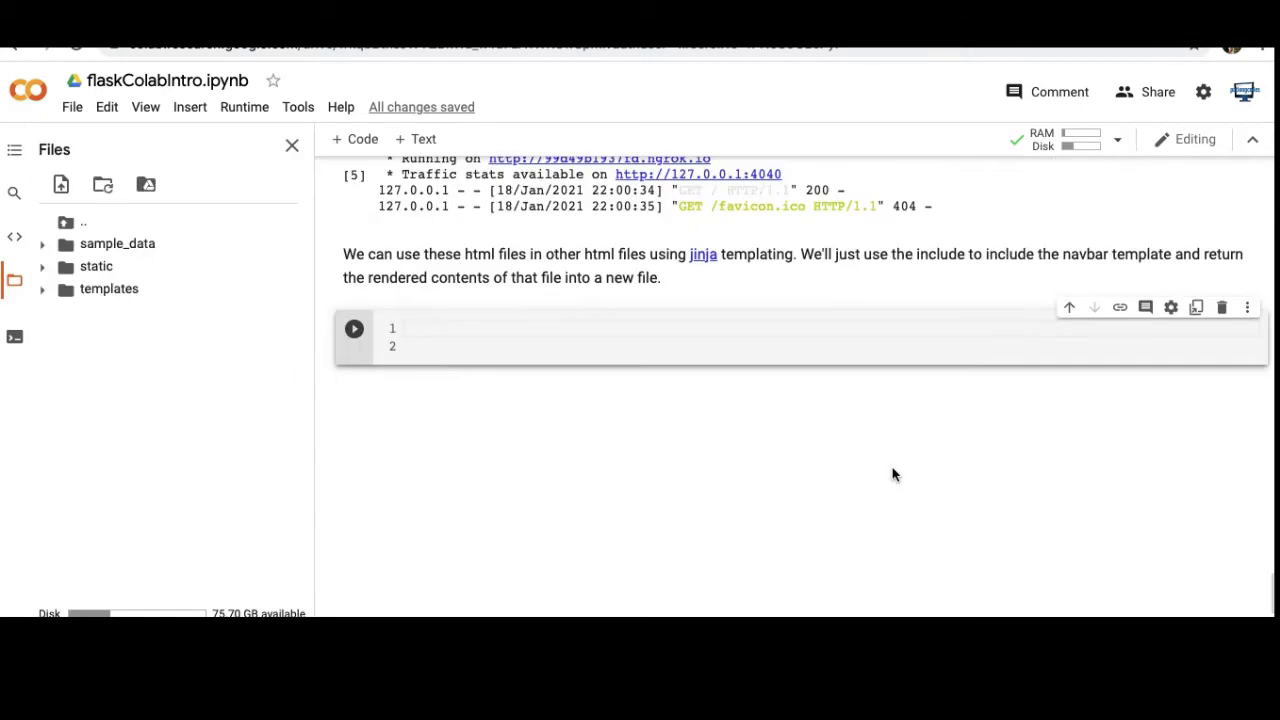
{"action": "type", "text": "includes = "}
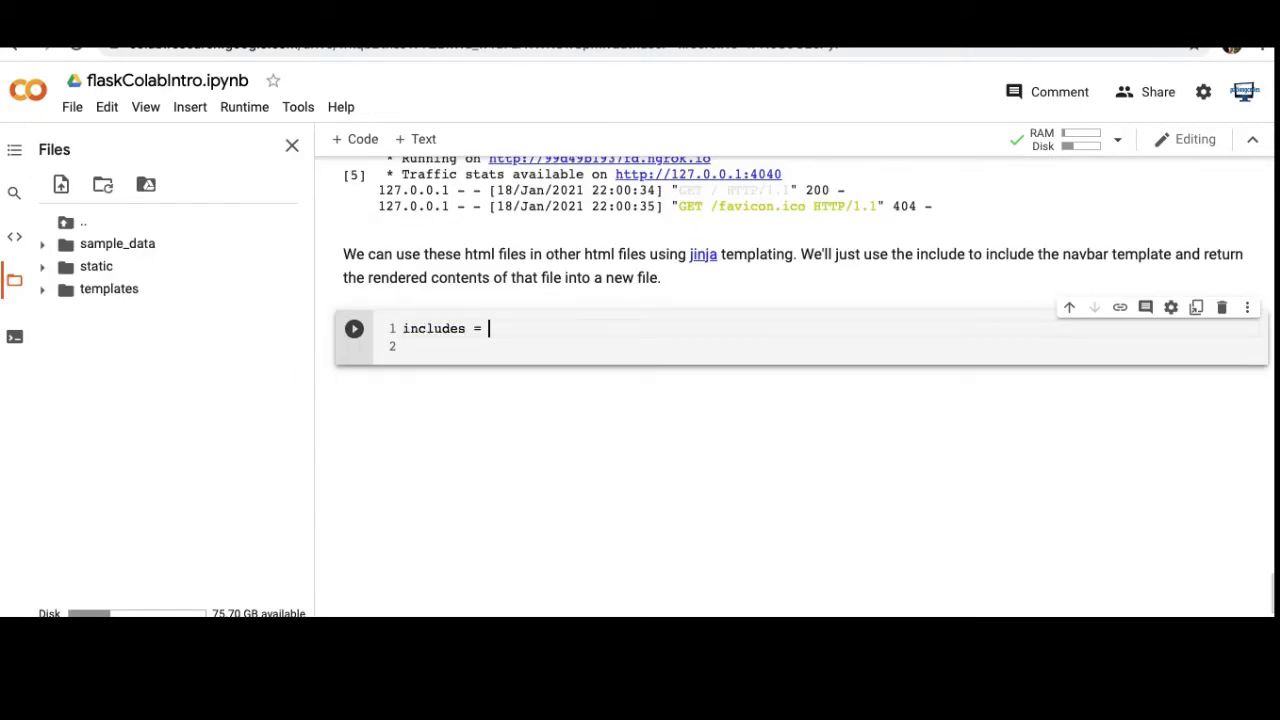
{"action": "type", "text": "'''"}
- Write includes = ''' with the navbar.html include and an h1 child-template heading
{"action": "key", "text": "Return"}
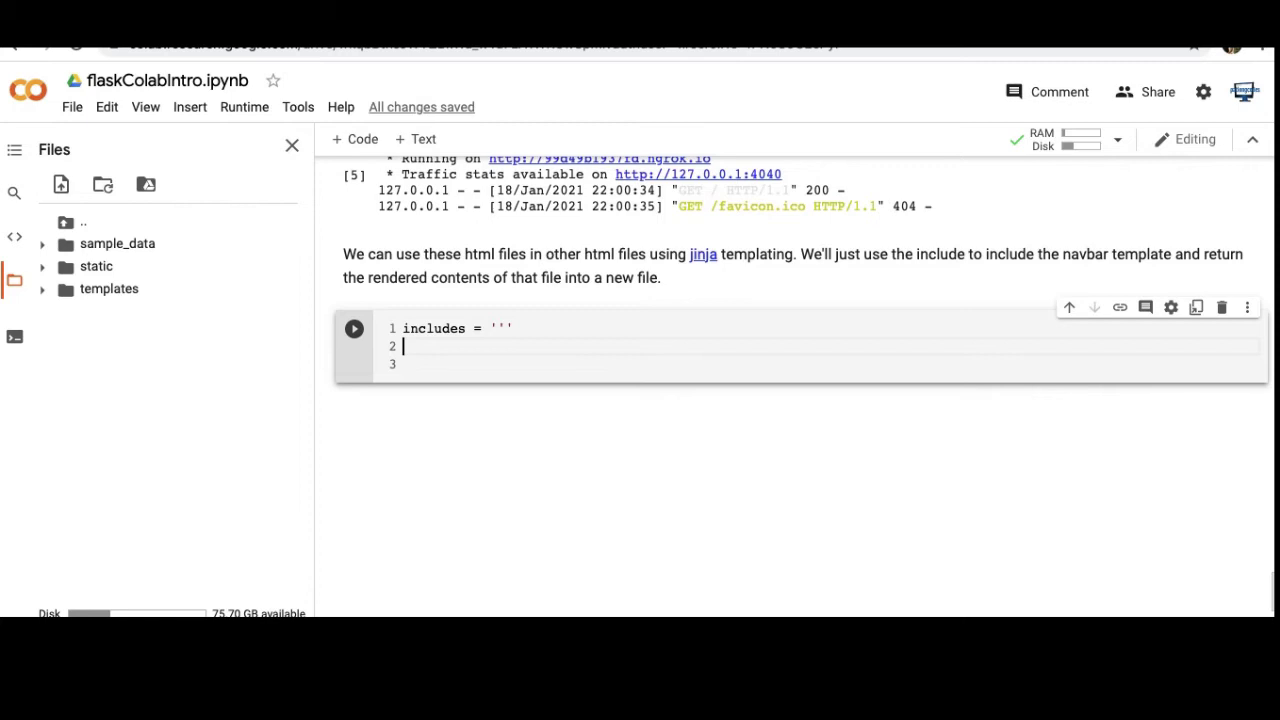
{"action": "type", "text": "{"}
{"action": "type", "text": "% include"}
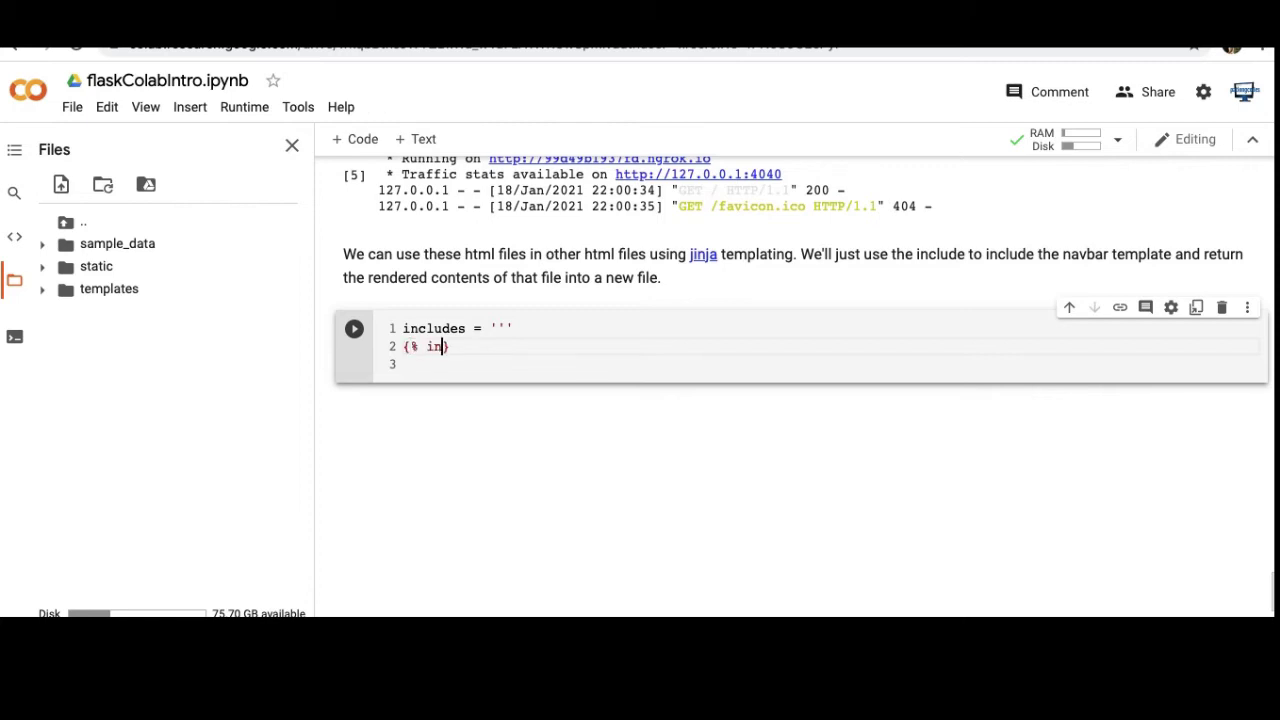
{"action": "type", "text": " \"navba"}
{"action": "type", "text": "r.html"}
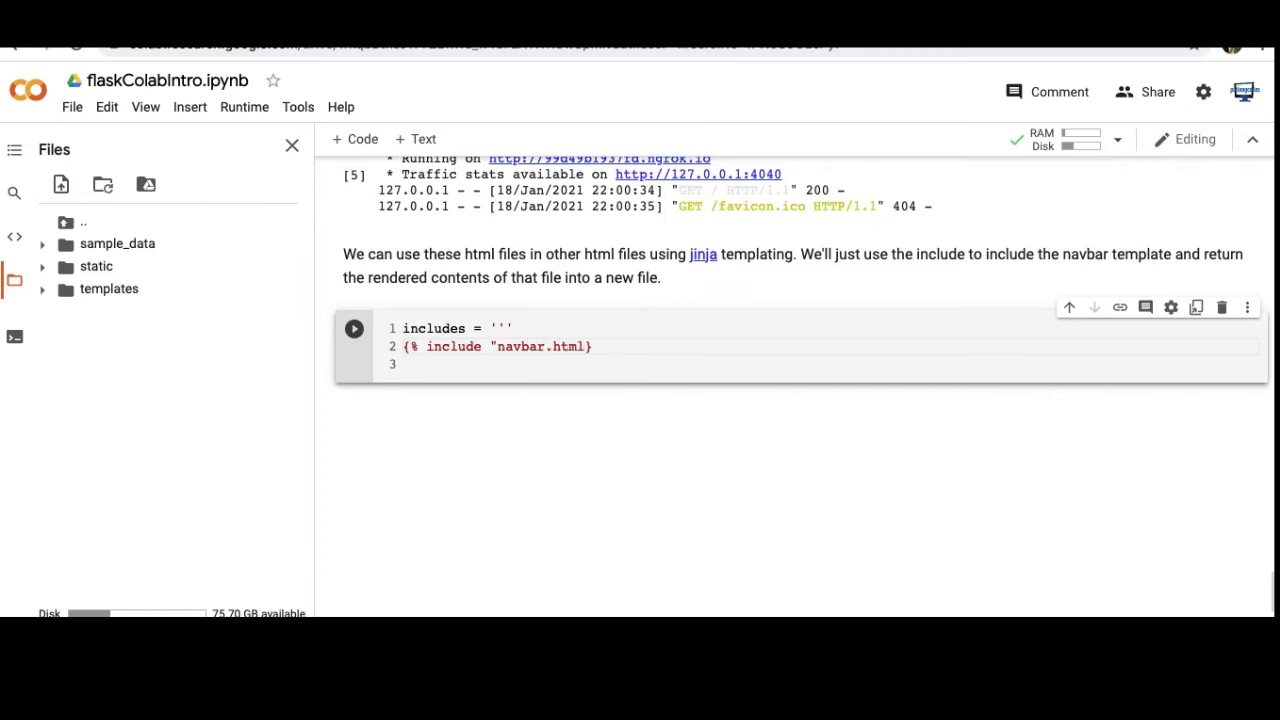
{"action": "type", "text": "\" %"}
{"action": "key", "text": "Return"}
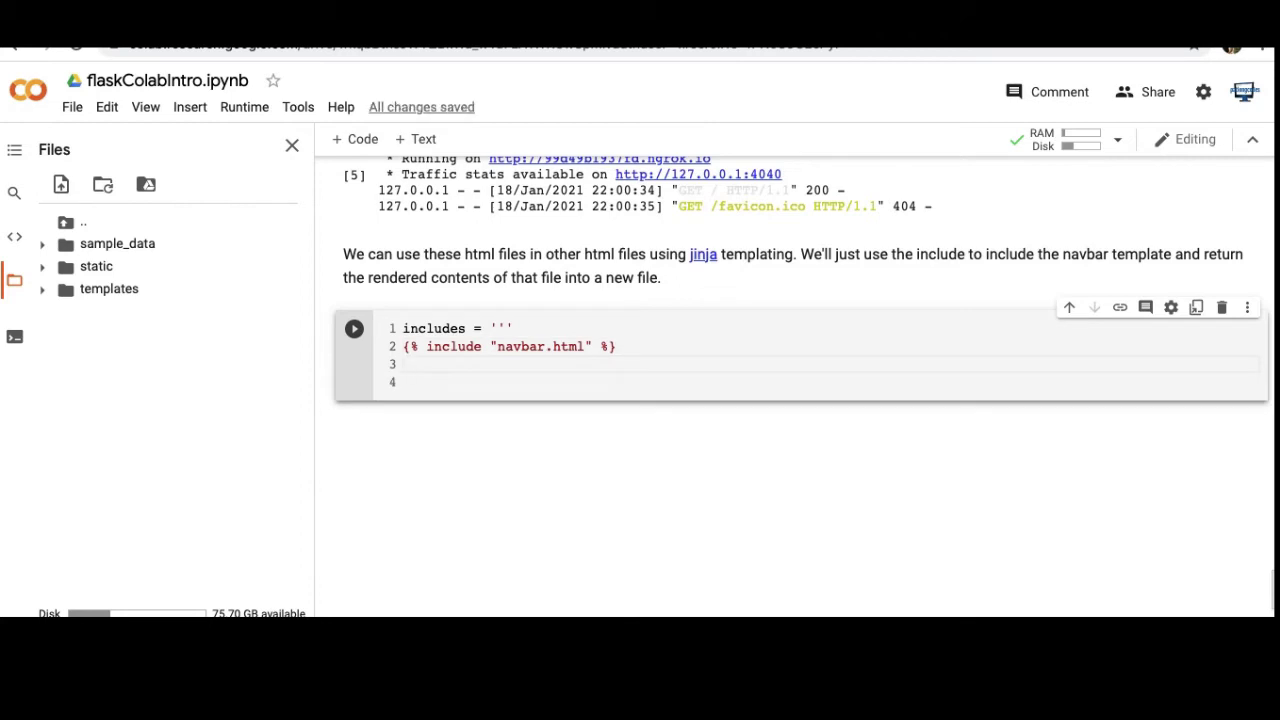
{"action": "type", "text": "<body"}
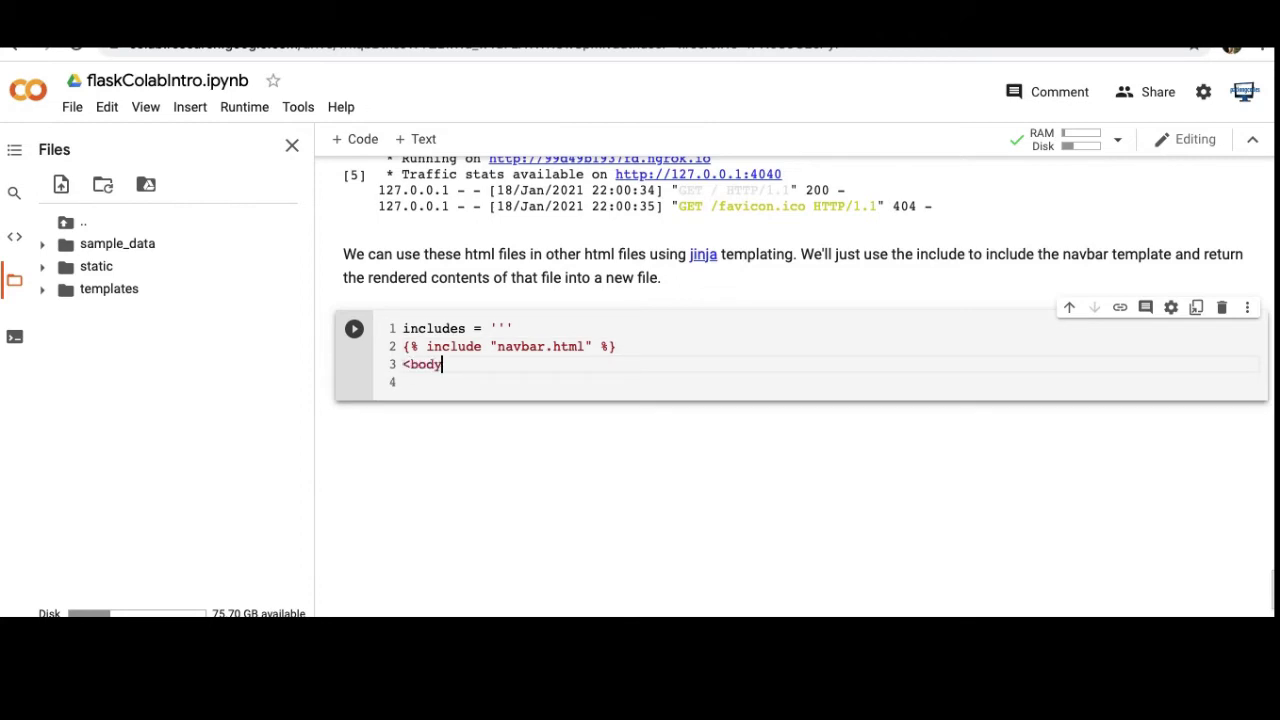
{"action": "type", "text": ">"}
{"action": "key", "text": "Return"}
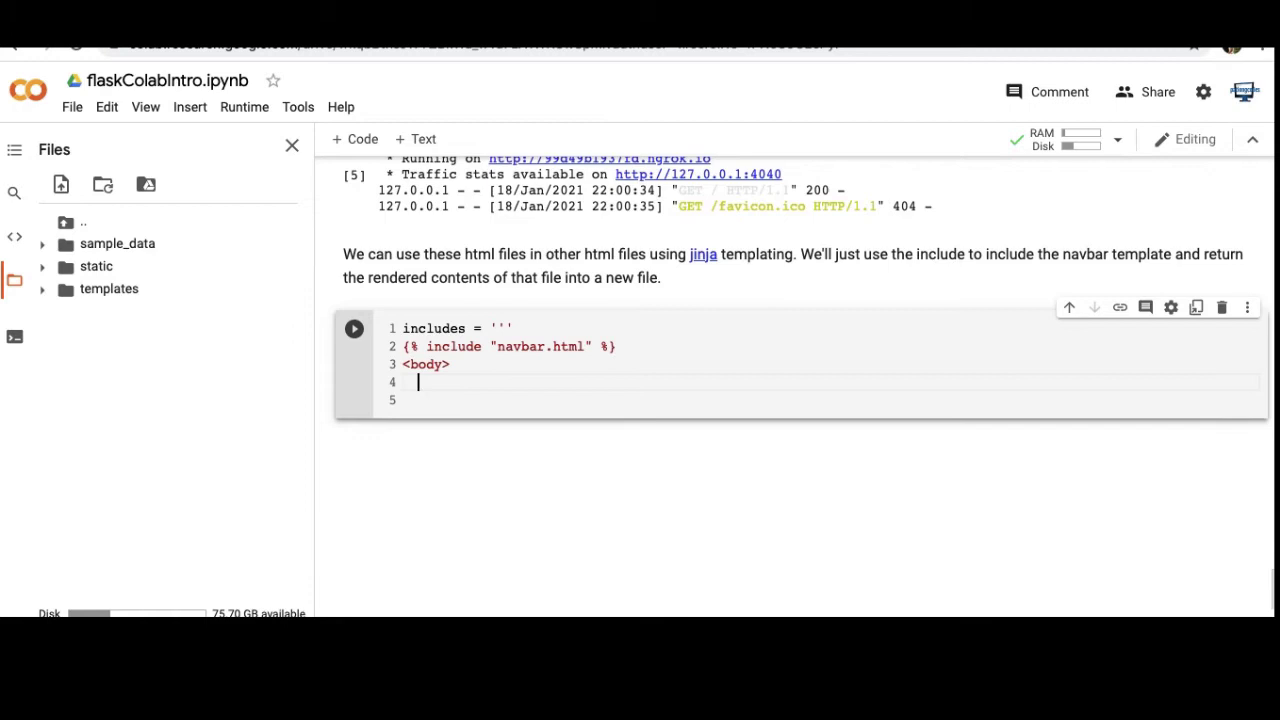
{"action": "type", "text": "<h1"}
{"action": "type", "text": "> This"}
{"action": "type", "text": " is a"}
{"action": "type", "text": "n"}
{"action": "key", "text": "BackSpace"}
{"action": "type", "text": "chil"}
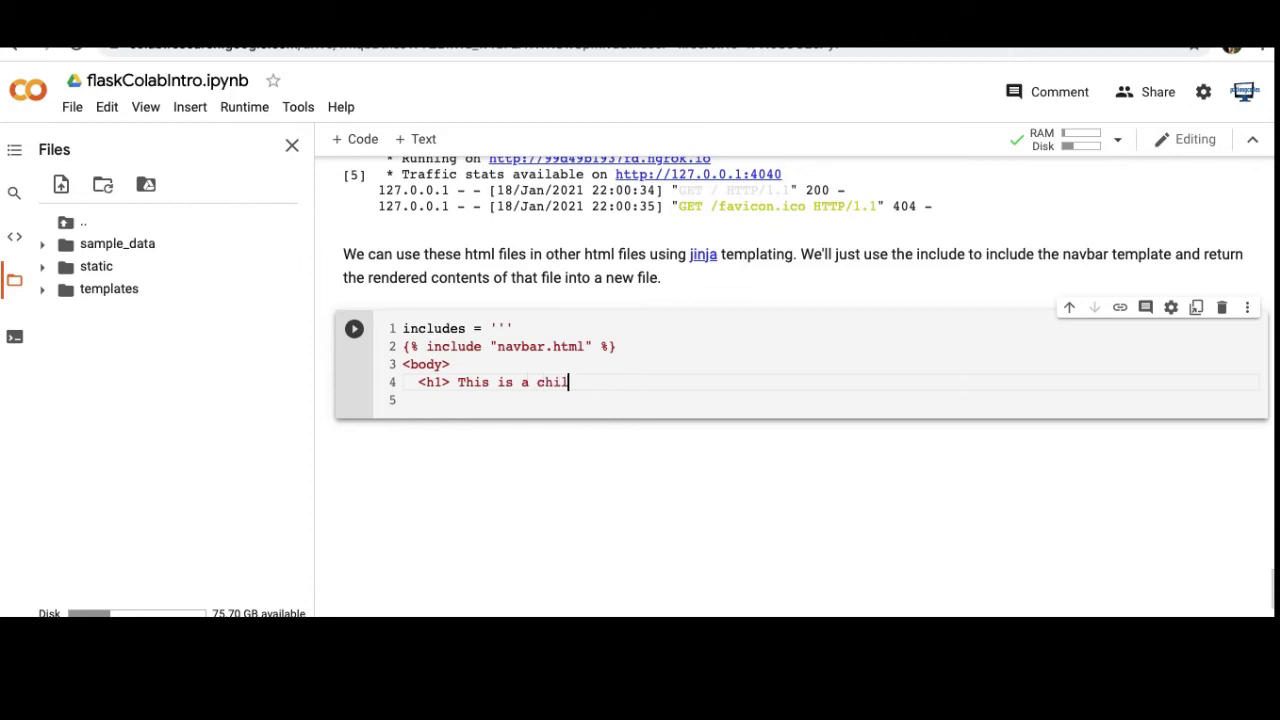
{"action": "type", "text": "d template"}
{"action": "type", "text": " w"}
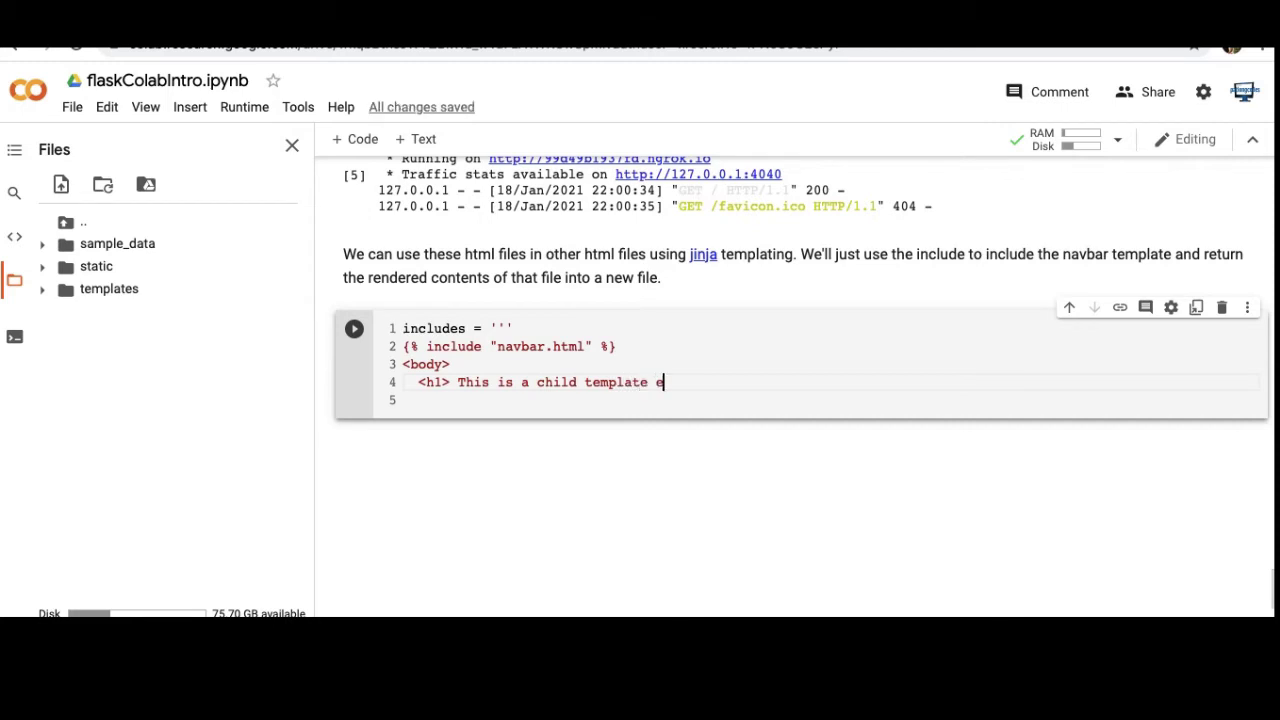
{"action": "key", "text": "BackSpace"}
{"action": "type", "text": "in"}
{"action": "type", "text": "c"}
{"action": "type", "text": "luding the"}
{"action": "key", "text": "BackSpace"}
{"action": "key", "text": "BackSpace"}
{"action": "key", "text": "BackSpace"}
{"action": "type", "text": "navbar."}
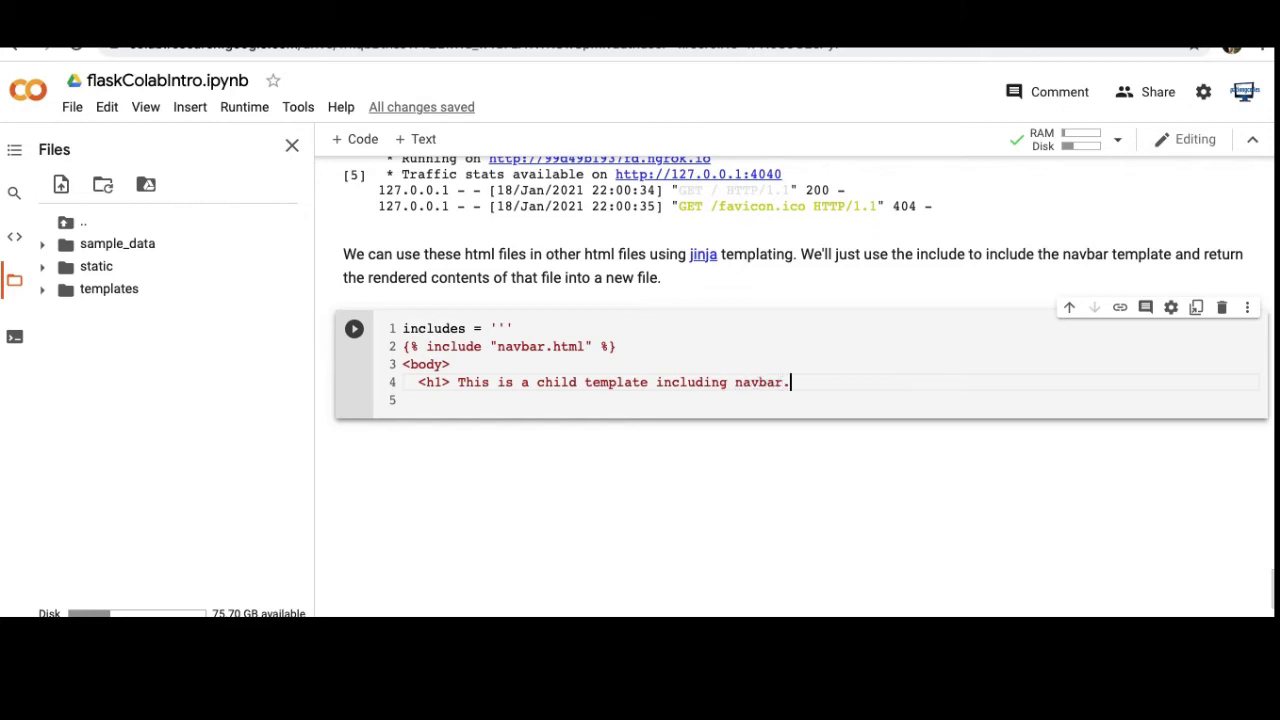
{"action": "type", "text": "html"}
{"action": "type", "text": " </h1?"}
{"action": "key", "text": "BackSpace"}
{"action": "type", "text": ">"}
{"action": "key", "text": "Return"}
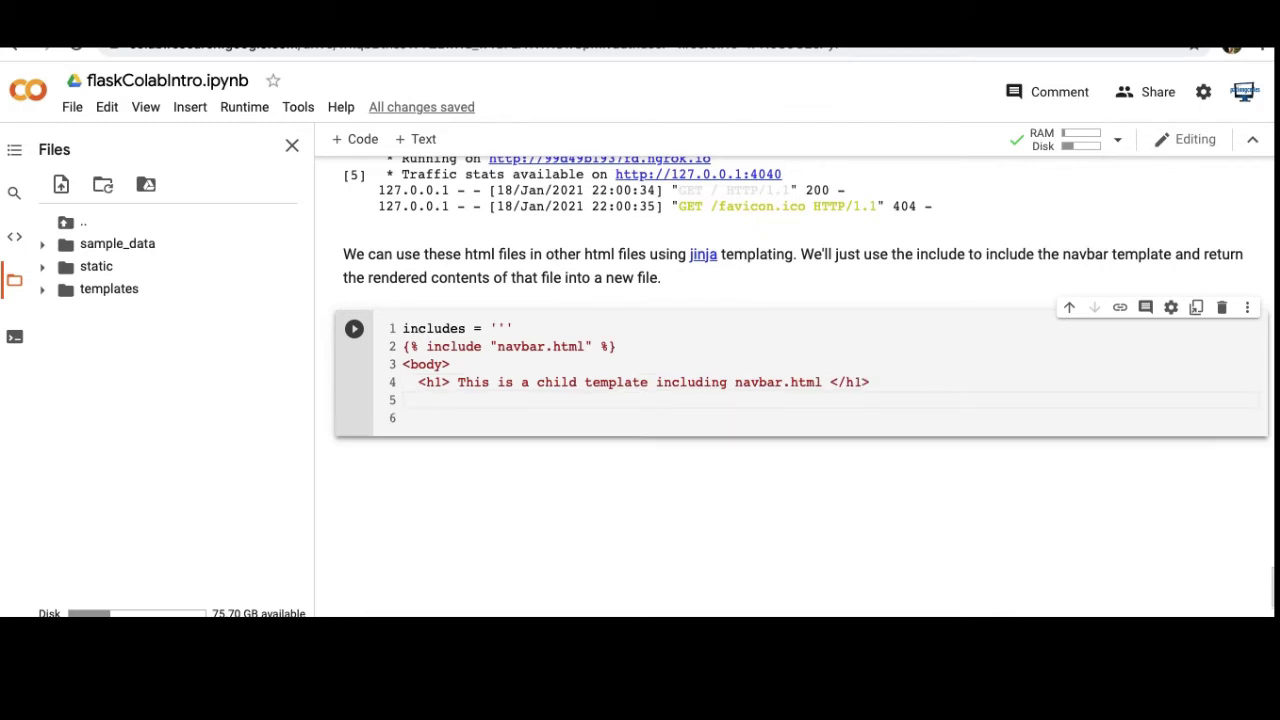
{"action": "type", "text": "\\"}
{"action": "key", "text": "BackSpace"}
{"action": "key", "text": "BackSpace"}
{"action": "key", "text": "BackSpace"}
{"action": "key", "text": "Return"}
{"action": "type", "text": "</bod"}
{"action": "type", "text": "y>"}
{"action": "key", "text": "Return"}
{"action": "type", "text": "'''"}
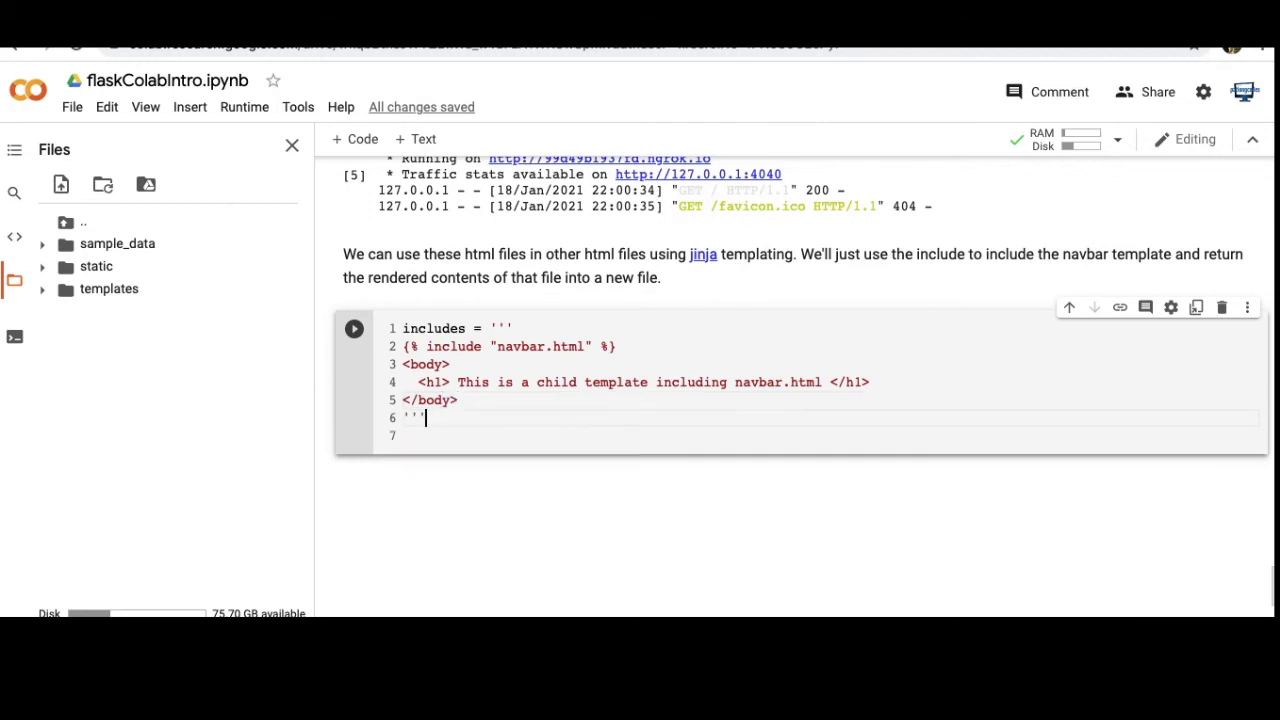
- Open 'templates/includes.html' in 'w' mode below the string
{"action": "key", "text": "Return"}
{"action": "type", "text": "file"}
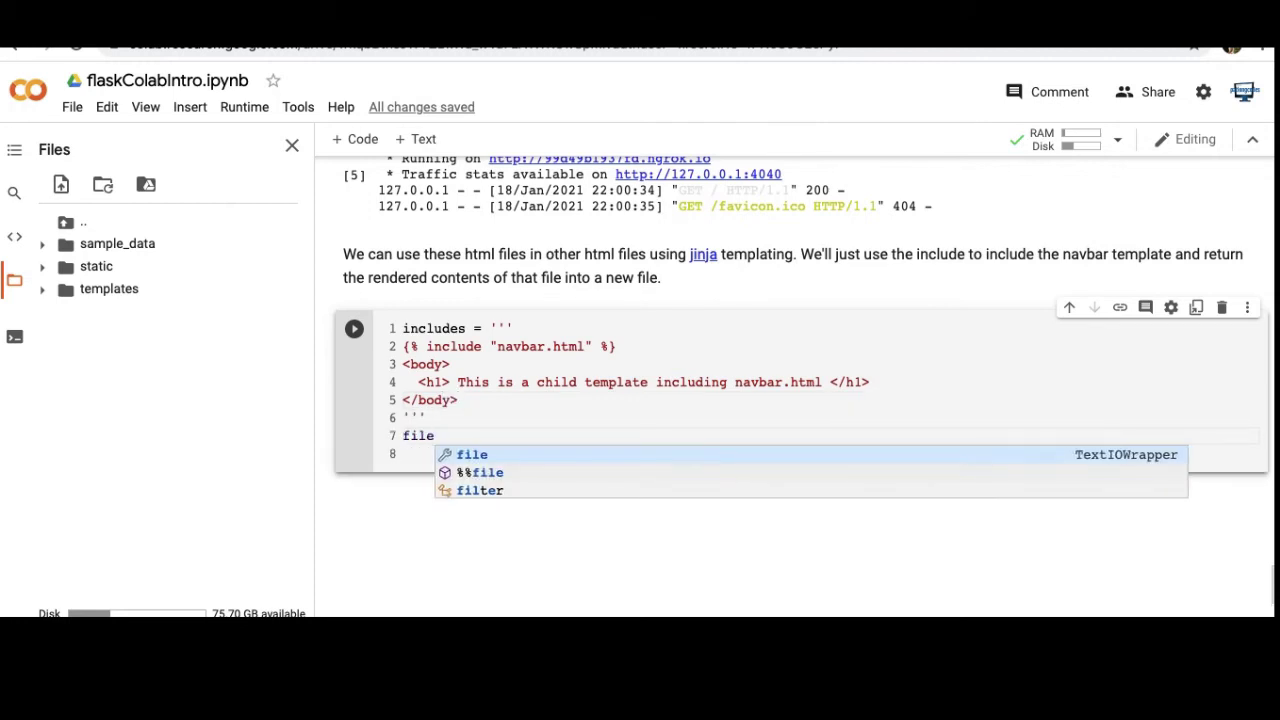
{"action": "type", "text": " = open"}
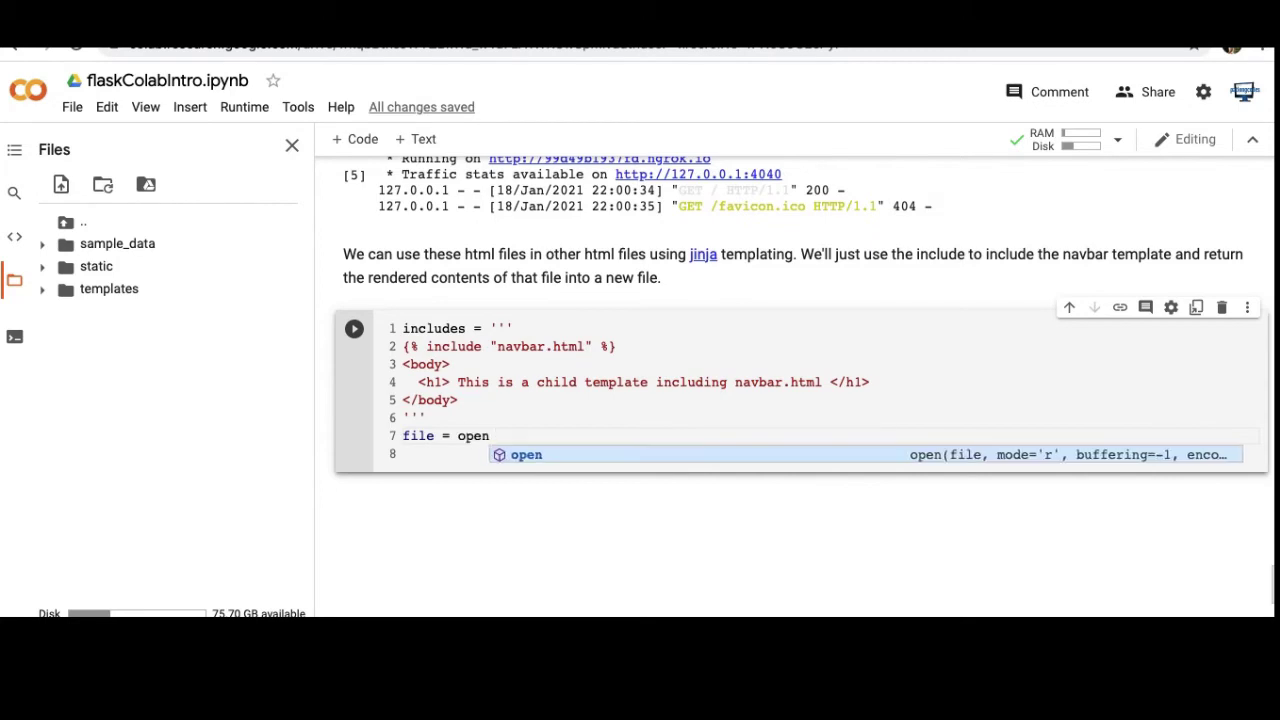
{"action": "type", "text": "(temp"}
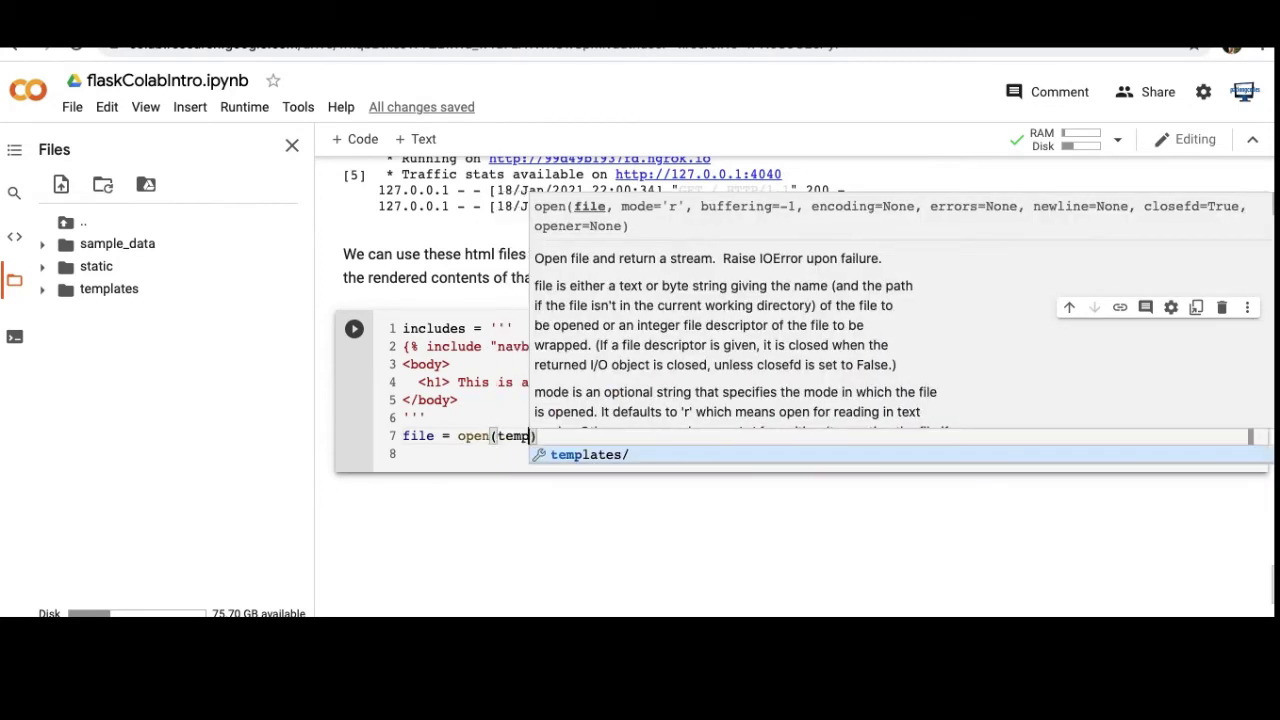
{"action": "key", "text": "Tab"}
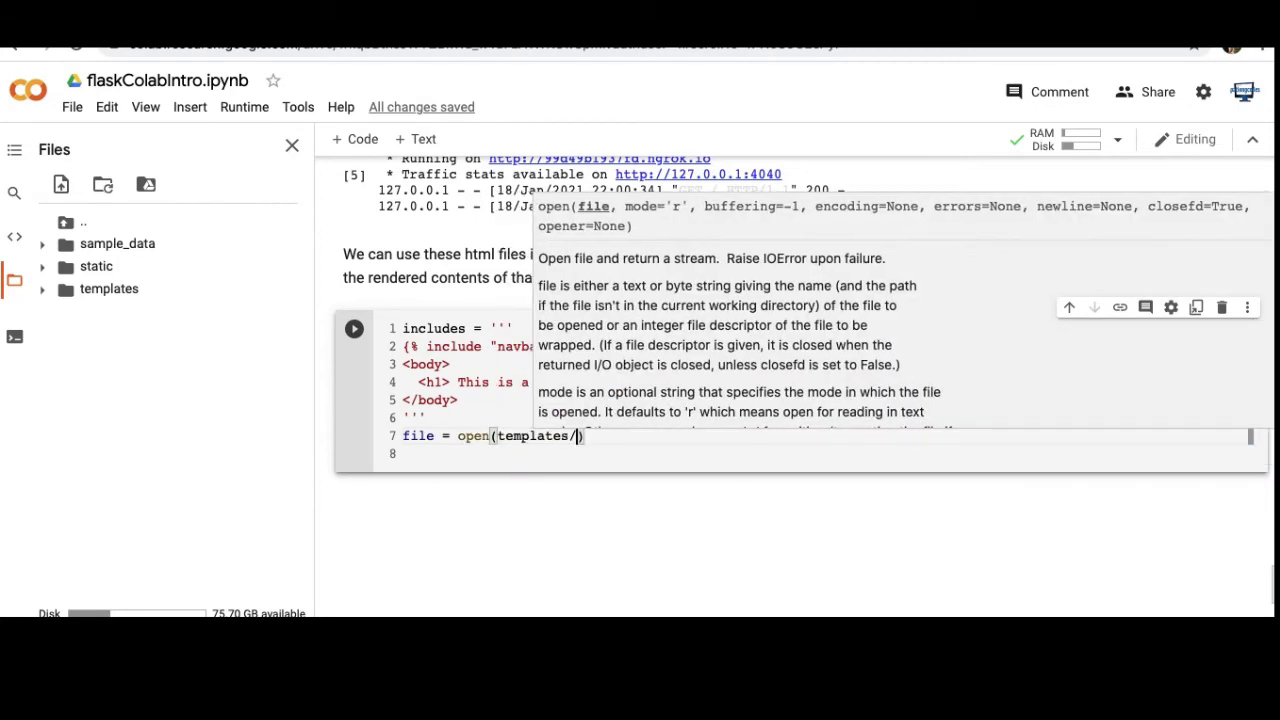
{"action": "type", "text": "in"}
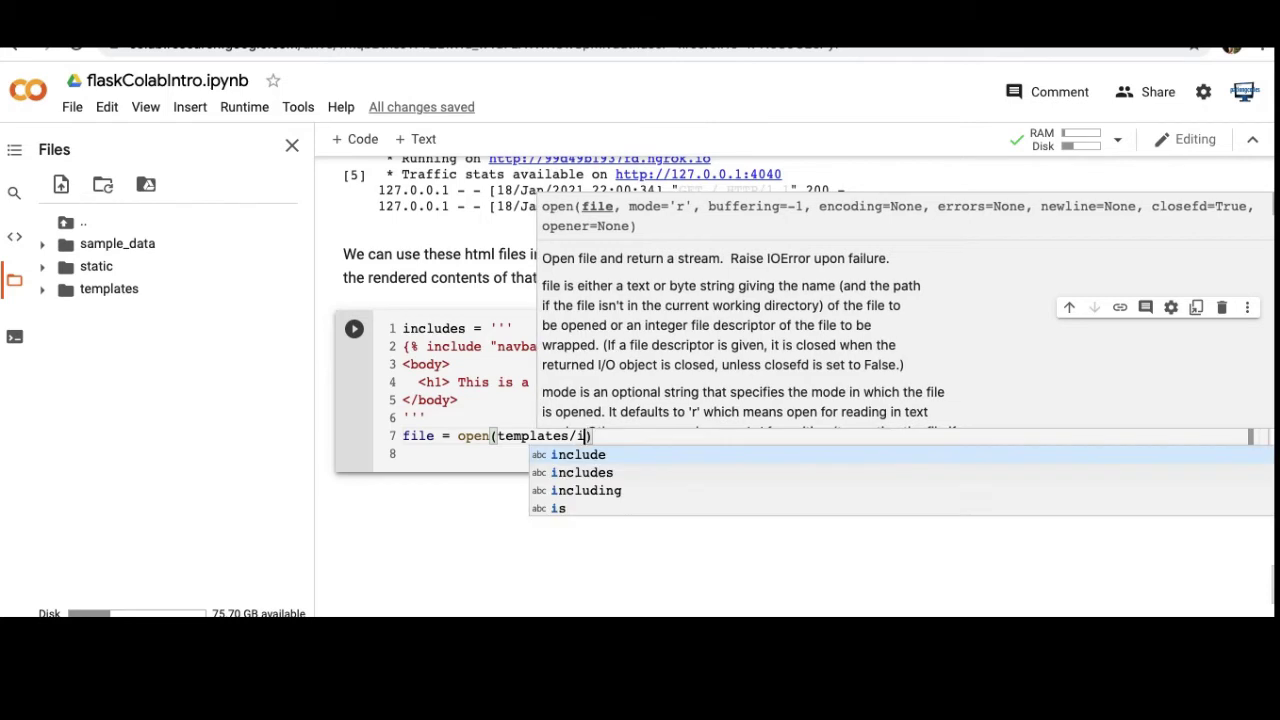
{"action": "type", "text": "clude"}
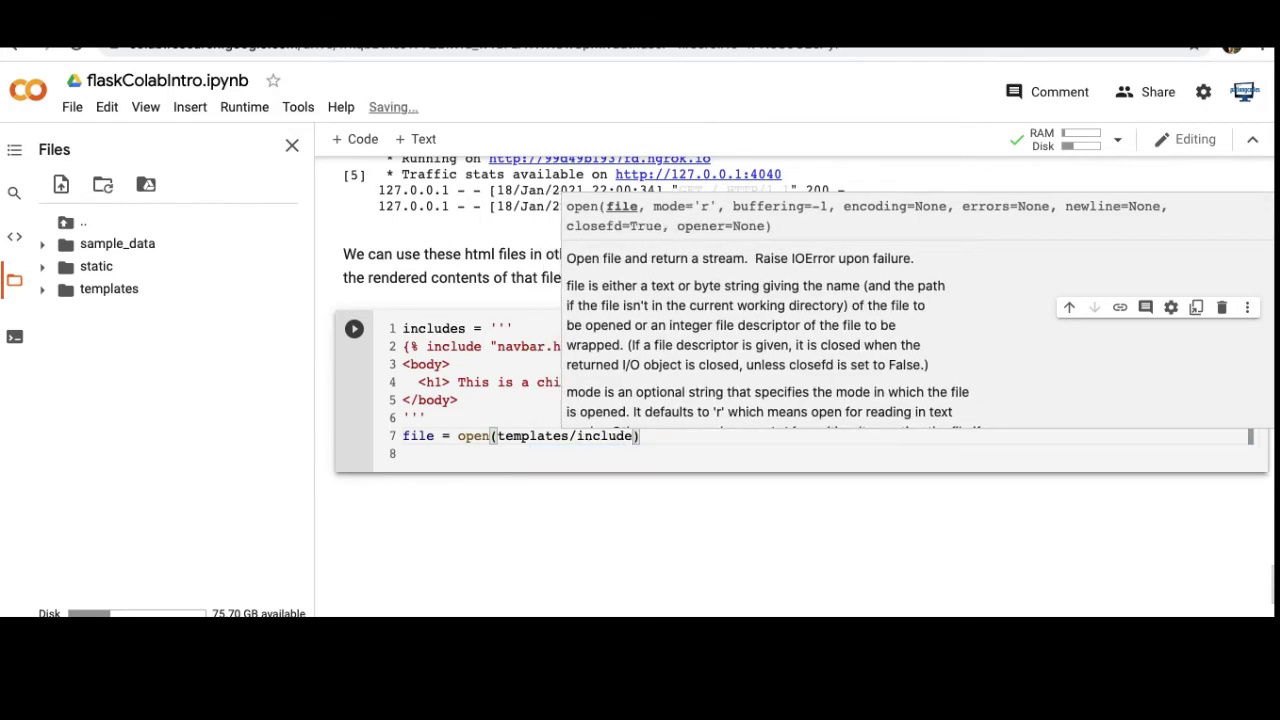
{"action": "type", "text": "s.html"}
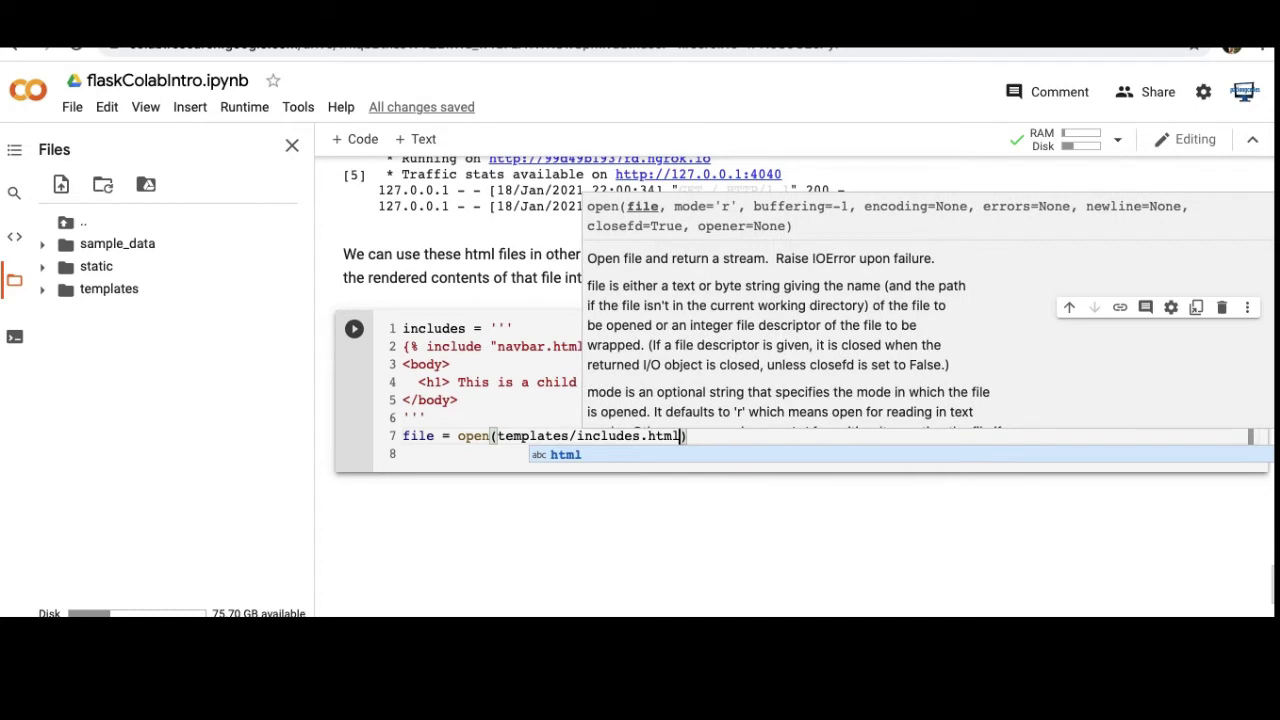
{"action": "type", "text": "'"}
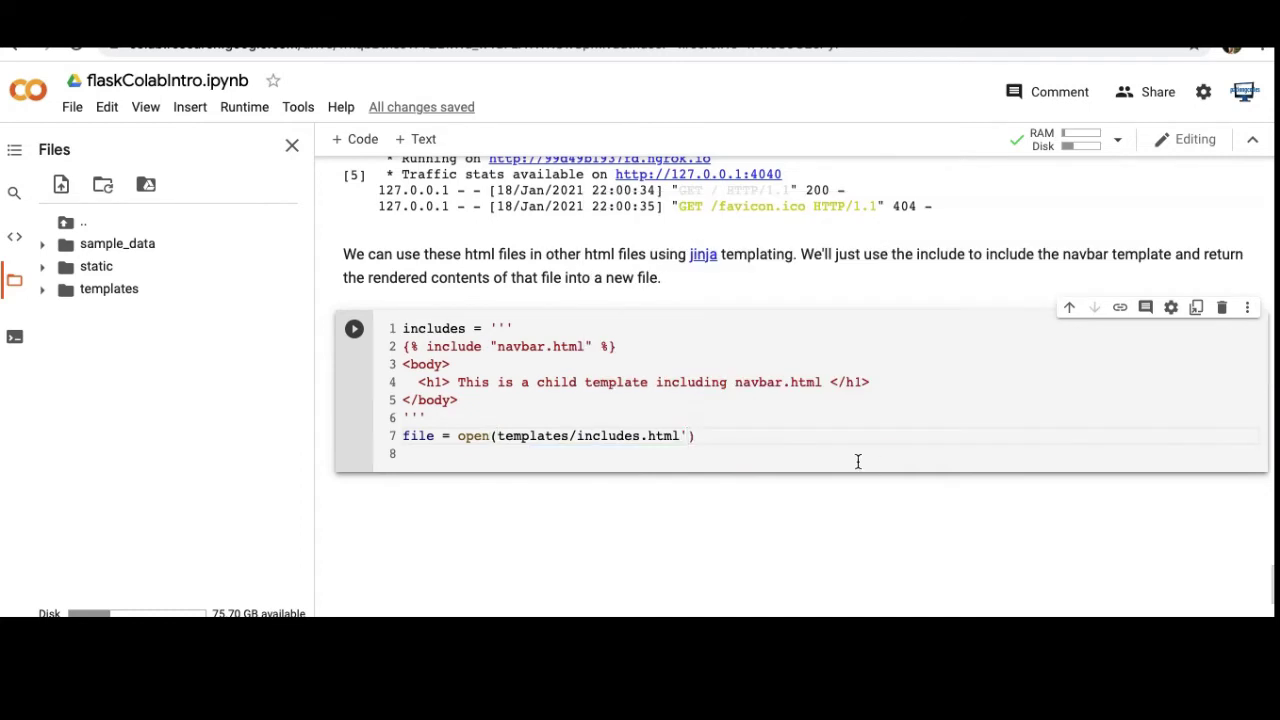
{"action": "left_click", "coordinate": [498, 435]}
{"action": "type", "text": "'"}
{"action": "key", "text": "ctrl+Right"}
{"action": "key", "text": "ctrl+Right"}
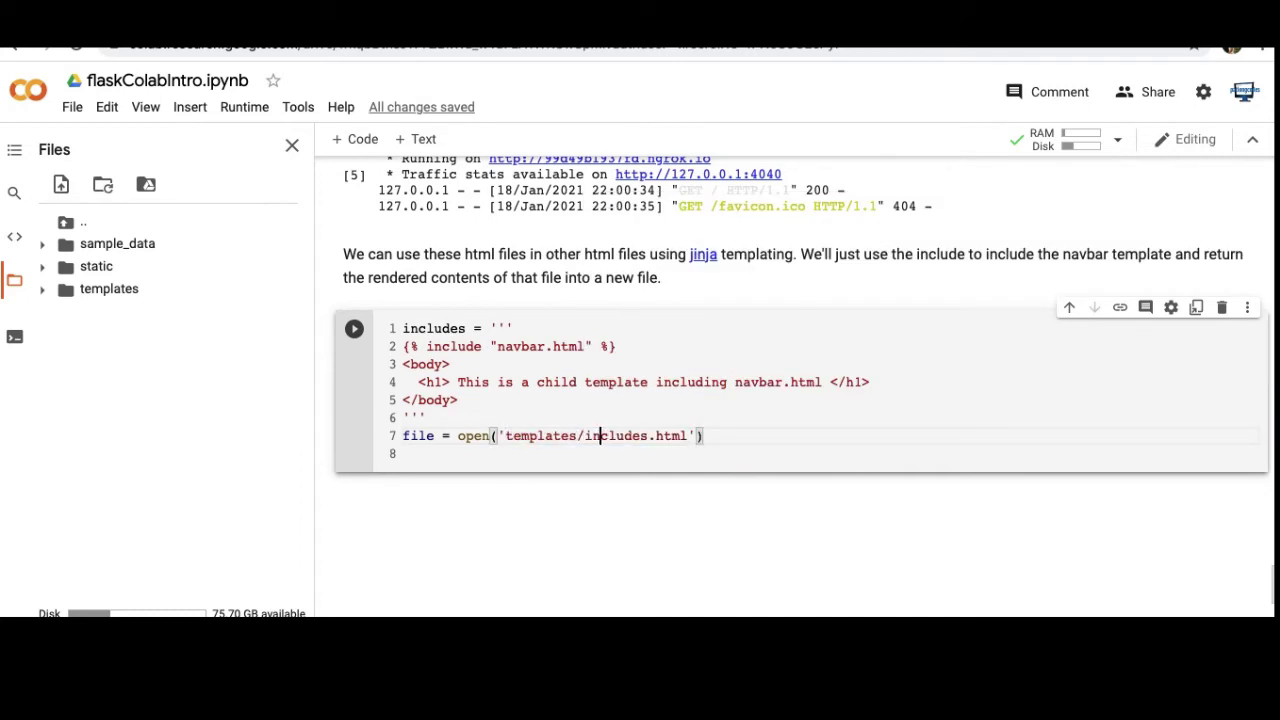
{"action": "key", "text": "ctrl+Right"}
{"action": "key", "text": "ctrl+Right"}
{"action": "key", "text": "Right"}
{"action": "type", "text": ", '"}
{"action": "type", "text": "w'"}
- Add file.write(includes) and file.close() lines
{"action": "key", "text": "Return"}
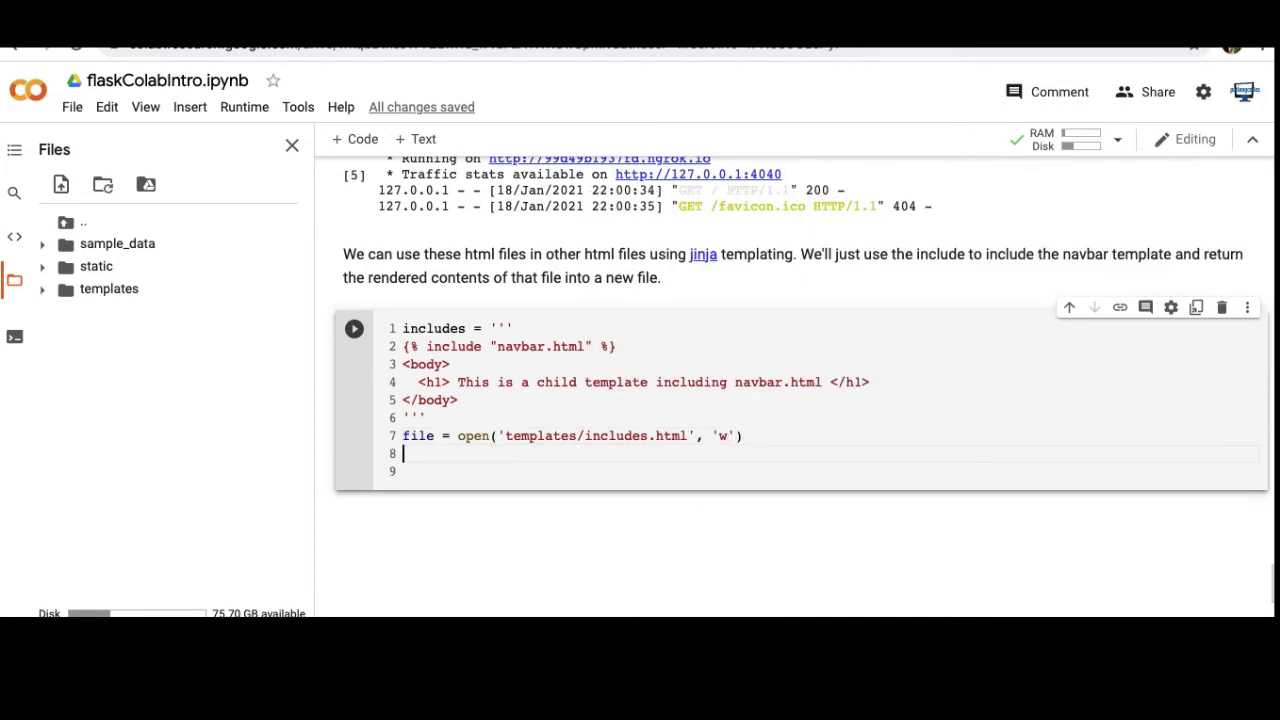
{"action": "type", "text": "file.wr"}
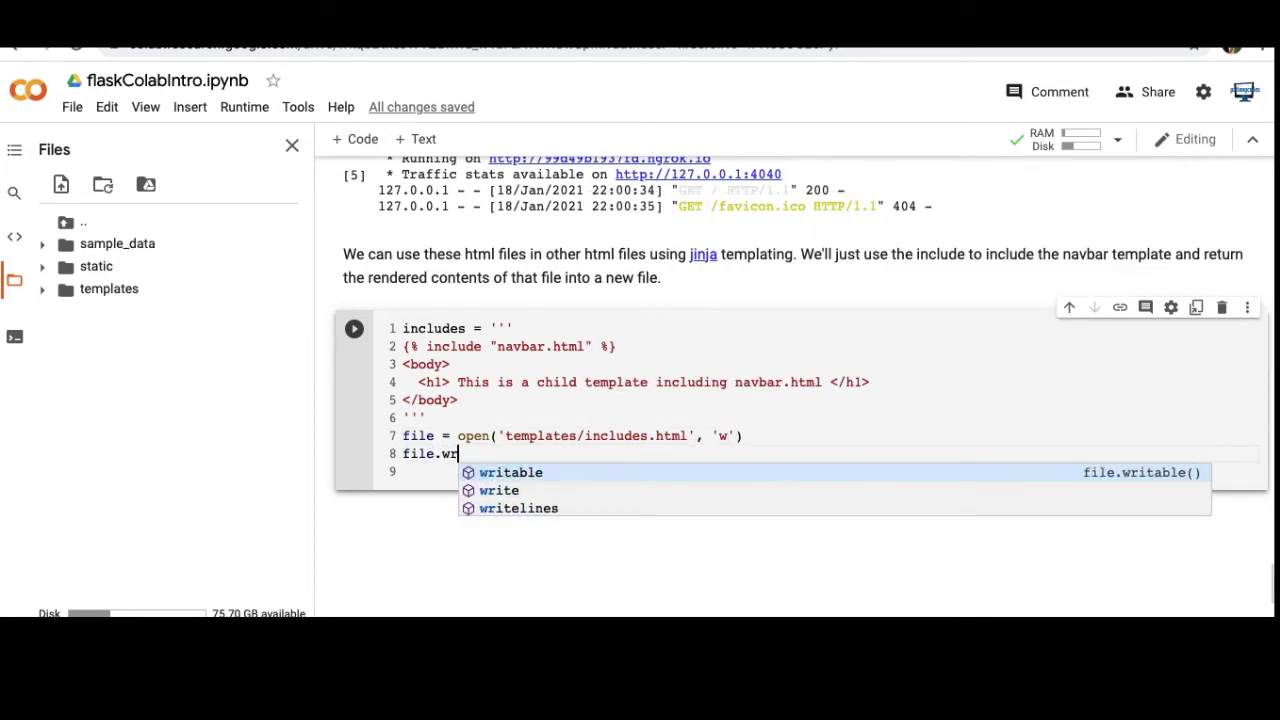
{"action": "type", "text": "ites"}
{"action": "key", "text": "BackSpace"}
{"action": "type", "text": "("}
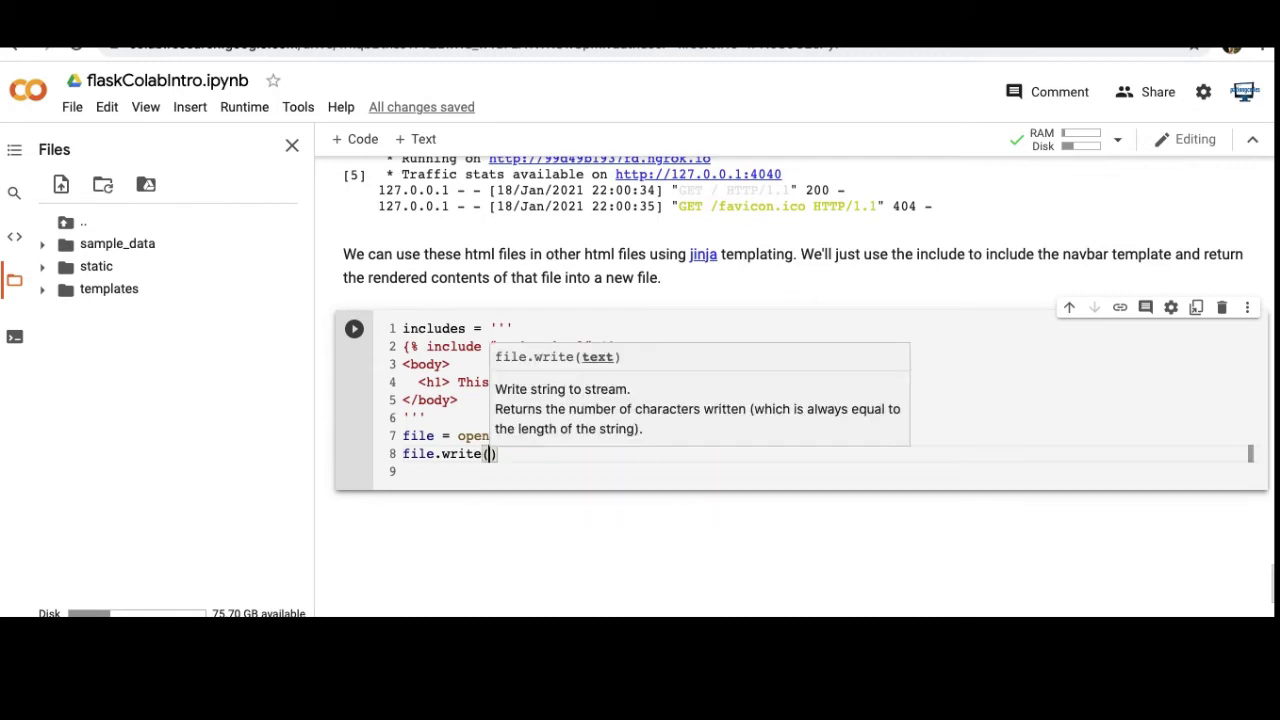
{"action": "type", "text": "includes"}
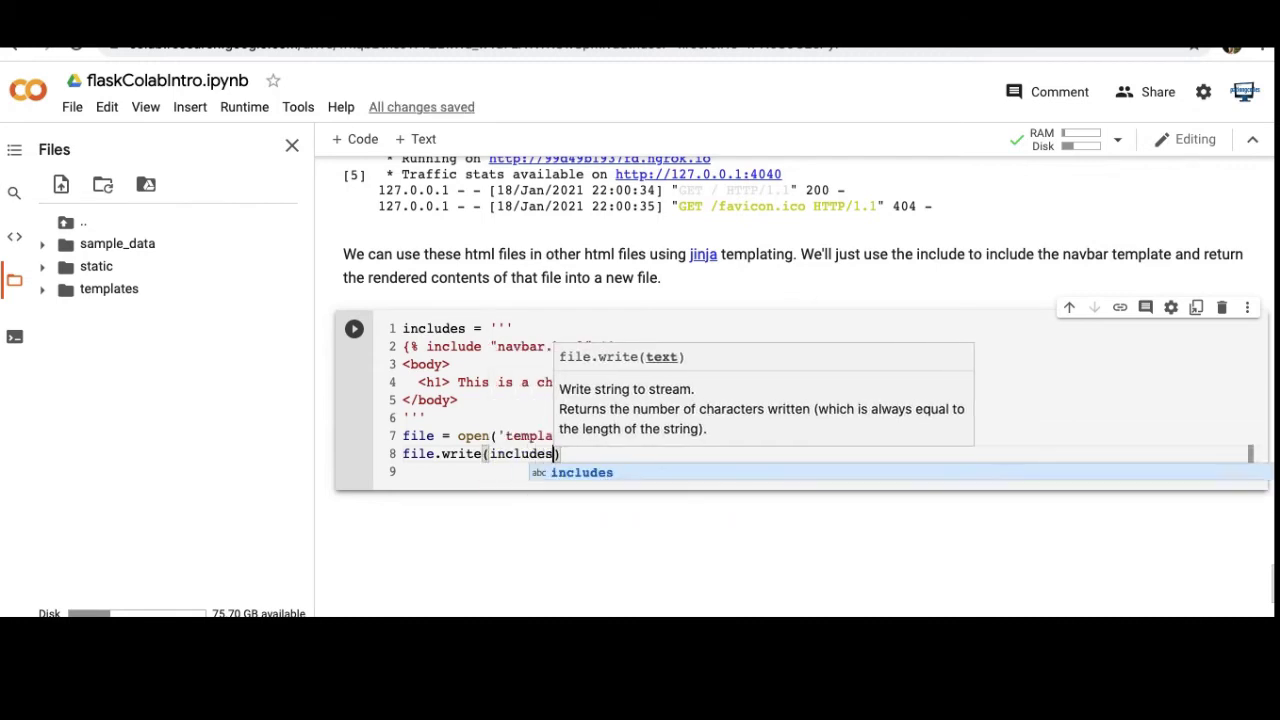
{"action": "key", "text": "Right"}
{"action": "key", "text": "Return"}
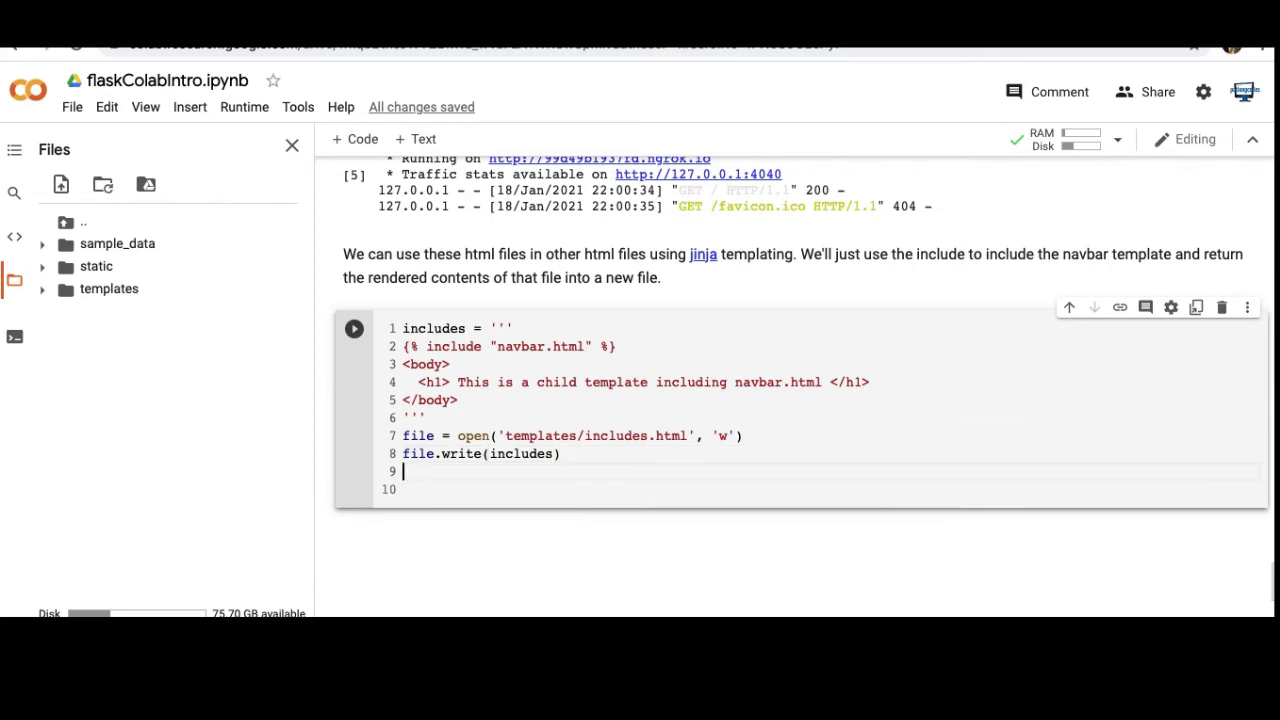
{"action": "type", "text": "file.close"}
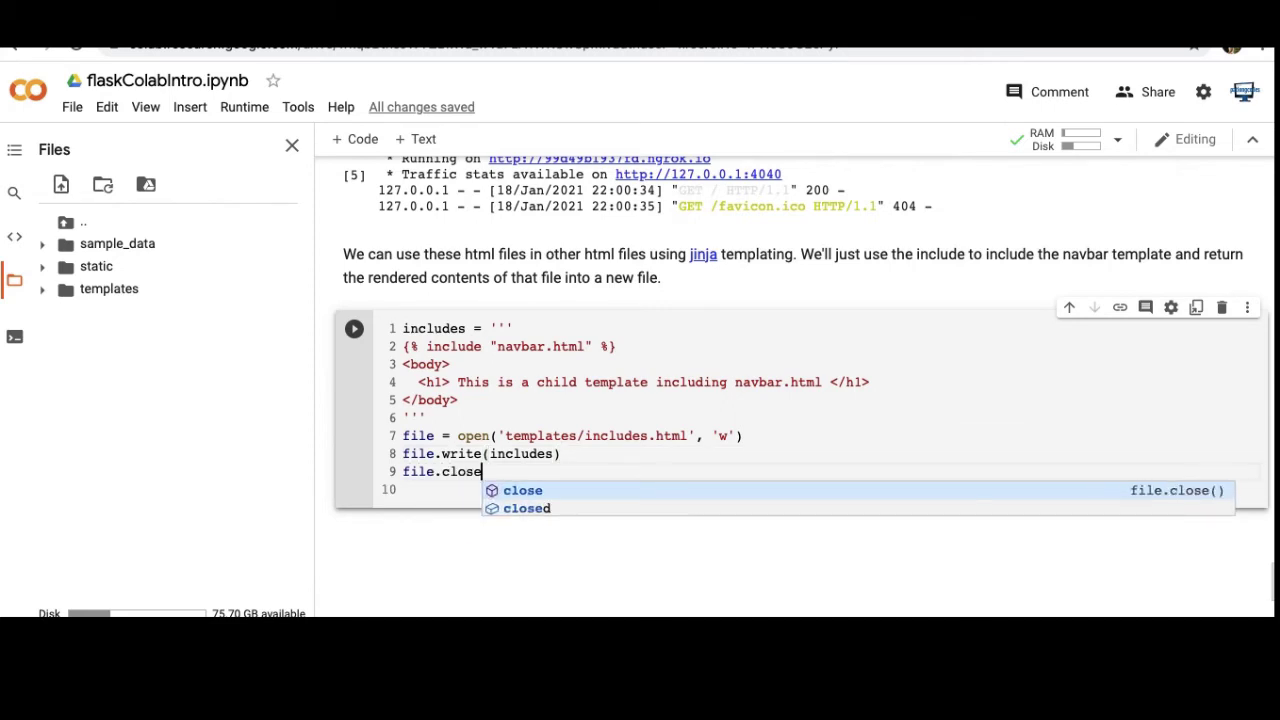
{"action": "type", "text": "()"}
{"action": "key", "text": "Return"}
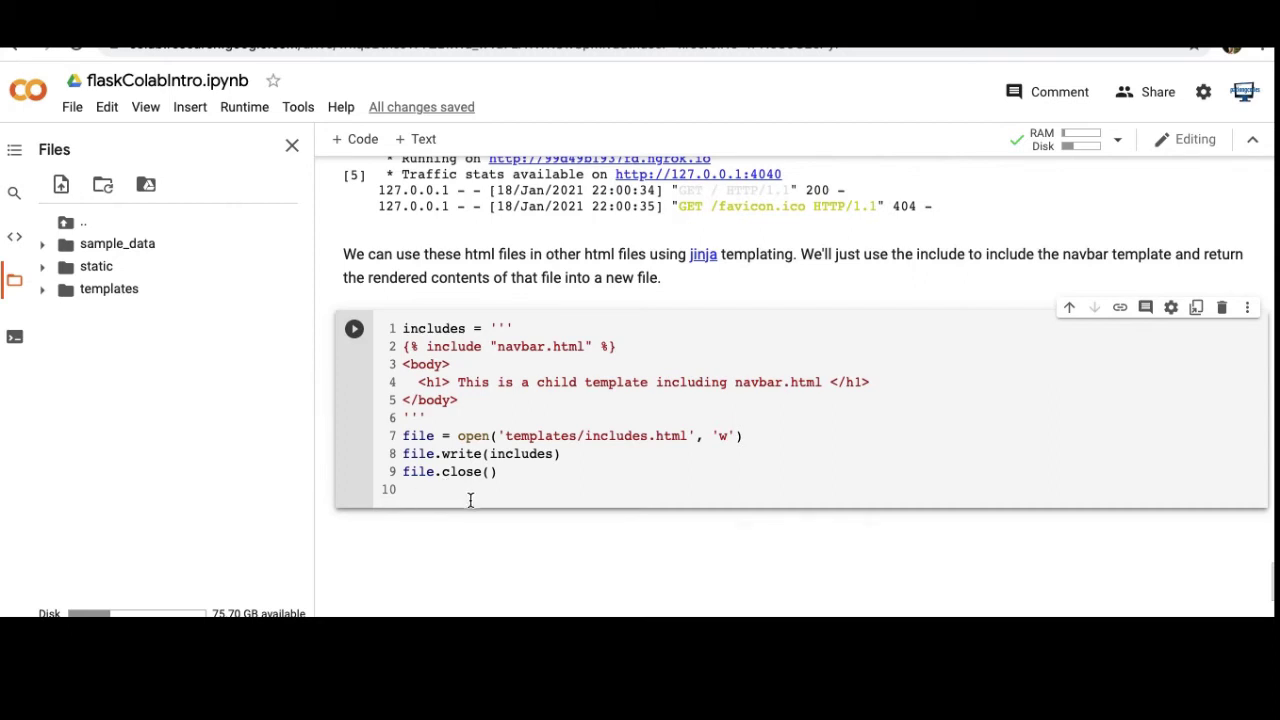
- Insert a new cell that installs flask_ngrok and imports run_with_ngrok
{"action": "left_click", "coordinate": [355, 139]}
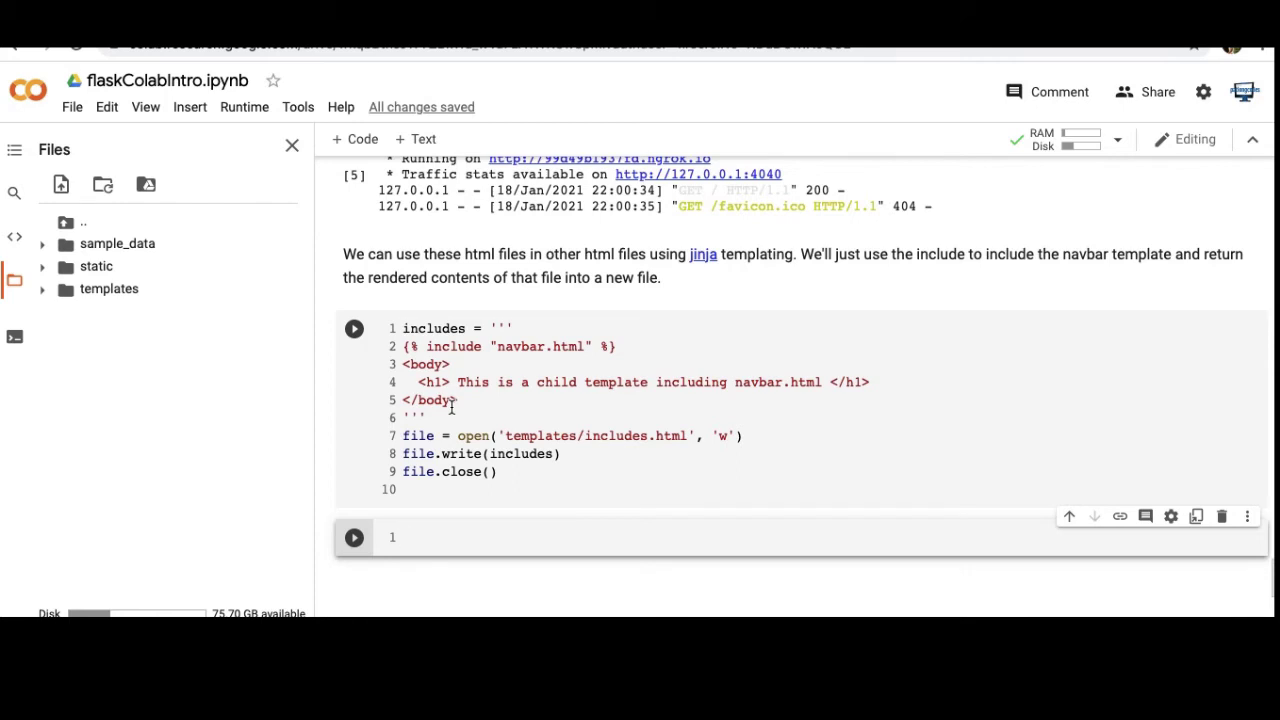
{"action": "type", "text": "!pip"}
{"action": "key", "text": "BackSpace"}
{"action": "key", "text": "BackSpace"}
{"action": "key", "text": "BackSpace"}
{"action": "type", "text": "!pi"}
{"action": "type", "text": "p install fla"}
{"action": "type", "text": "sk_ngrok"}
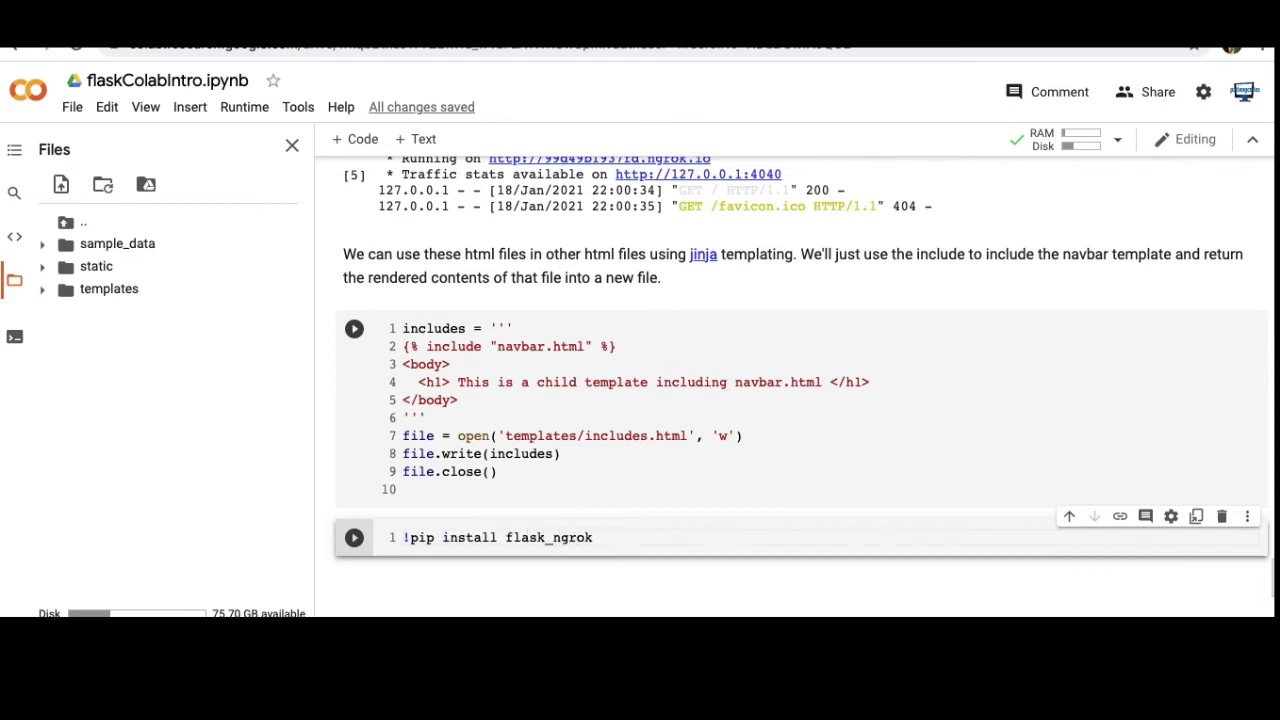
{"action": "key", "text": "Return"}
{"action": "type", "text": "from fl"}
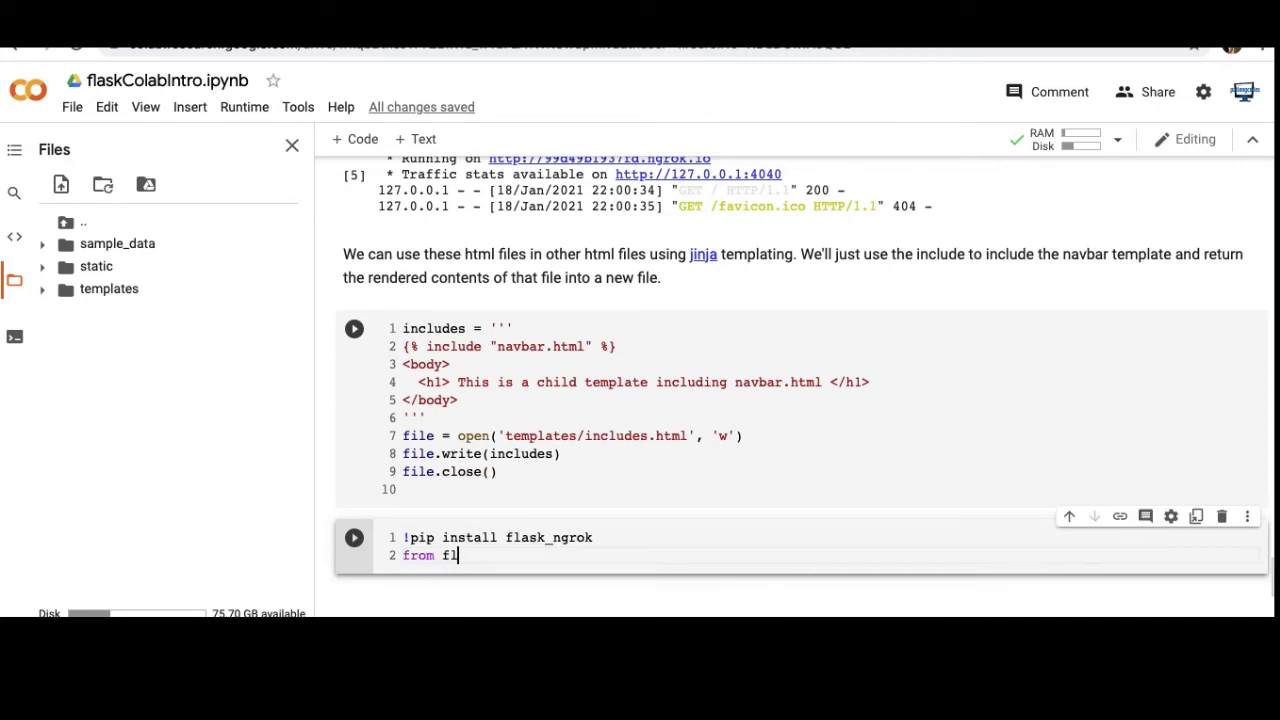
{"action": "type", "text": "ask_ngrok "}
{"action": "type", "text": "im"}
{"action": "key", "text": "BackSpace"}
{"action": "key", "text": "BackSpace"}
{"action": "type", "text": "import "}
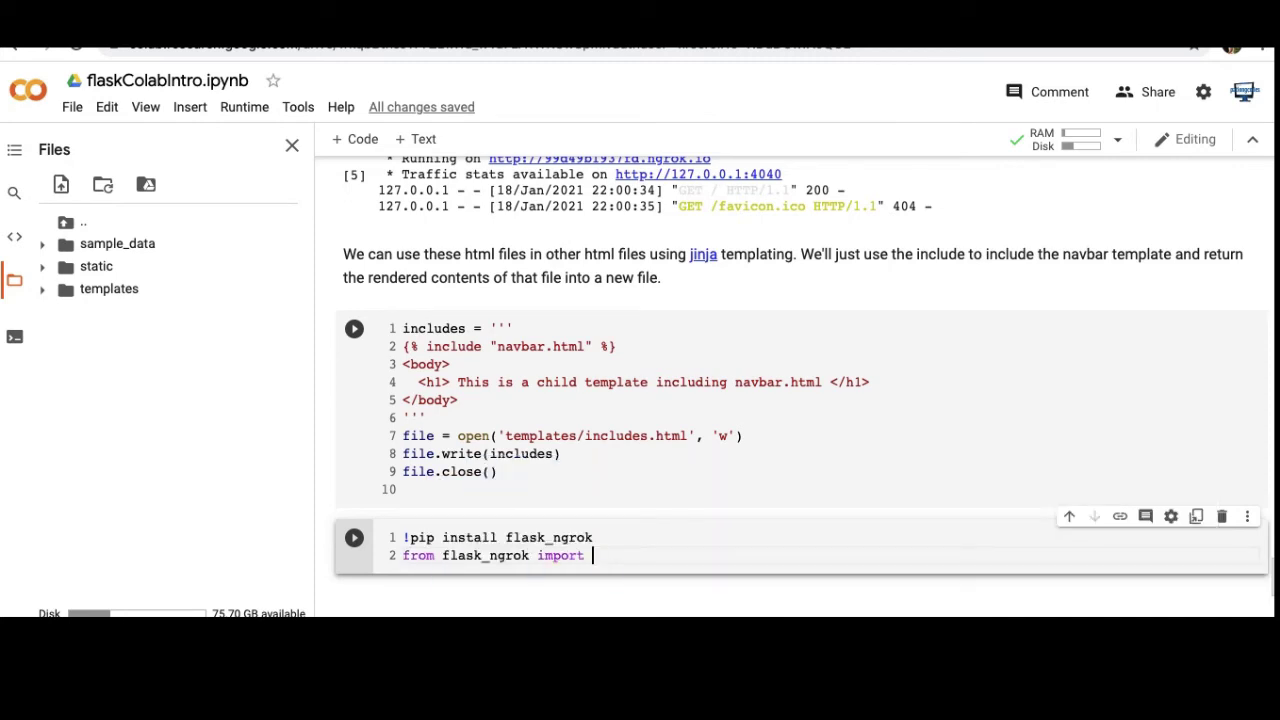
{"action": "type", "text": " run"}
{"action": "key", "text": "Tab"}
{"action": "key", "text": "Return"}
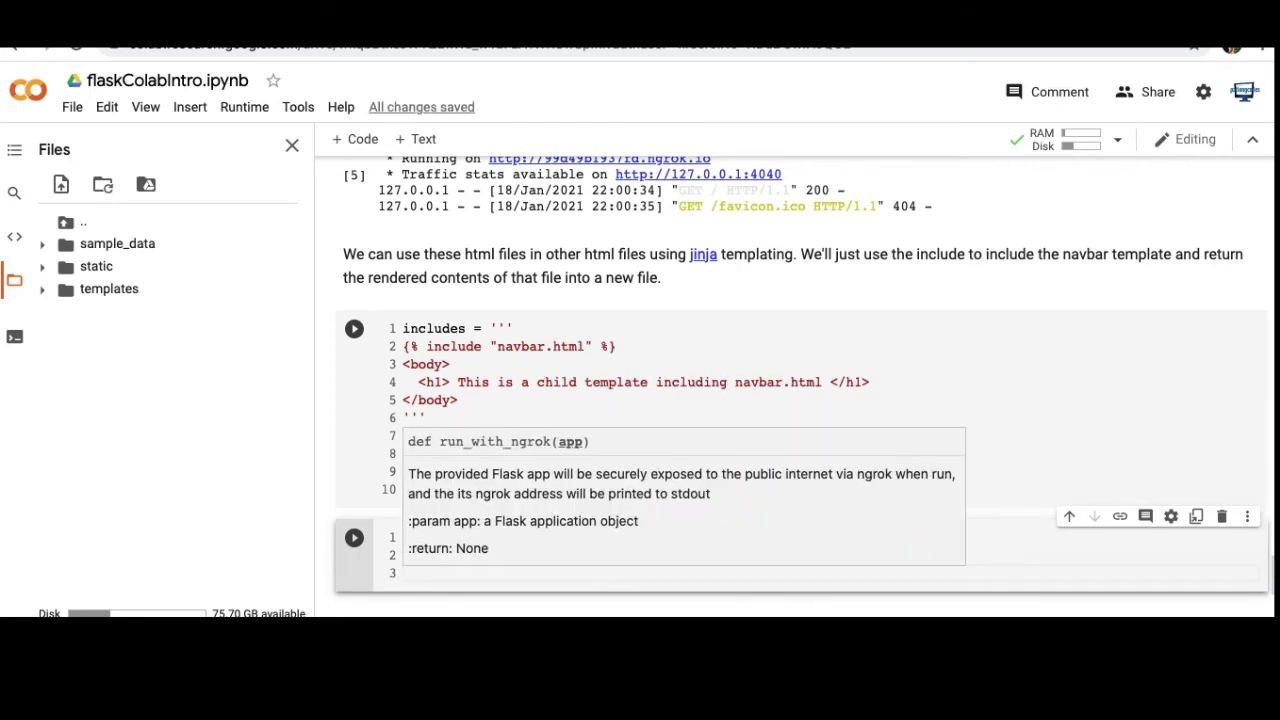
- Run the includes cell and delete the extra space before run_with_ngrok
{"action": "left_click", "coordinate": [444, 382]}
{"action": "key", "text": "shift+Return"}
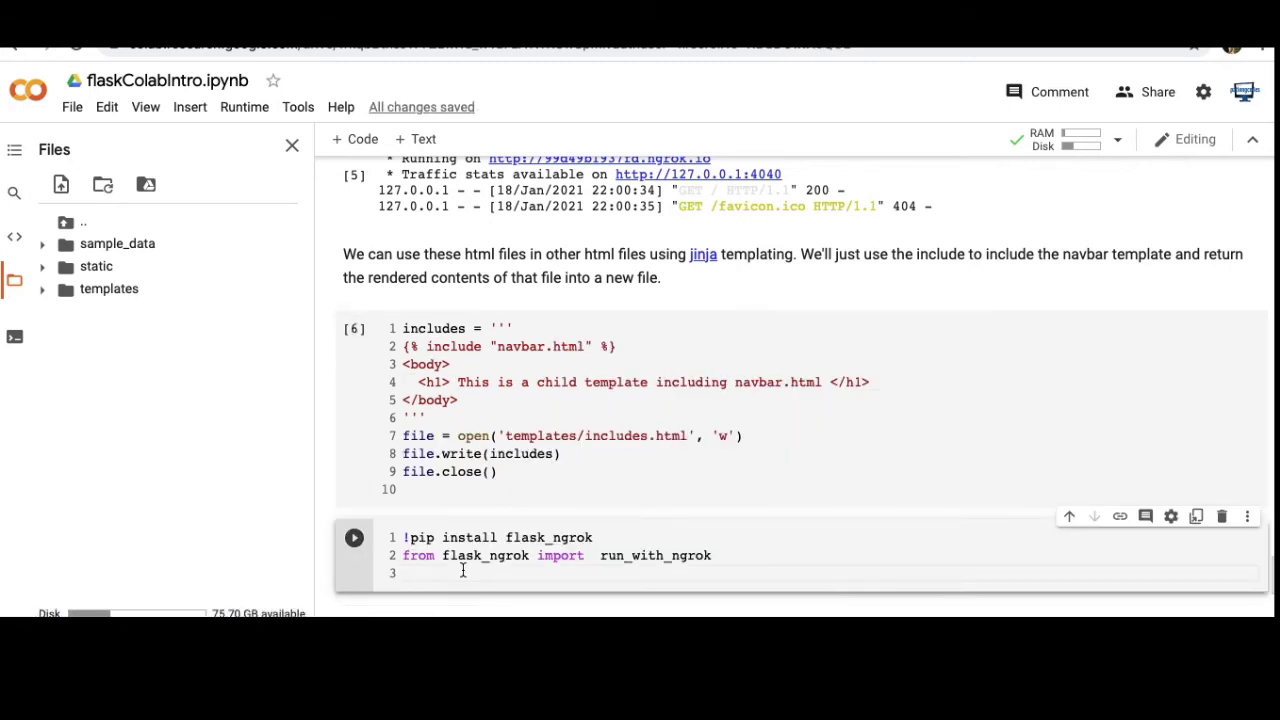
{"action": "left_click", "coordinate": [601, 555]}
{"action": "key", "text": "BackSpace"}
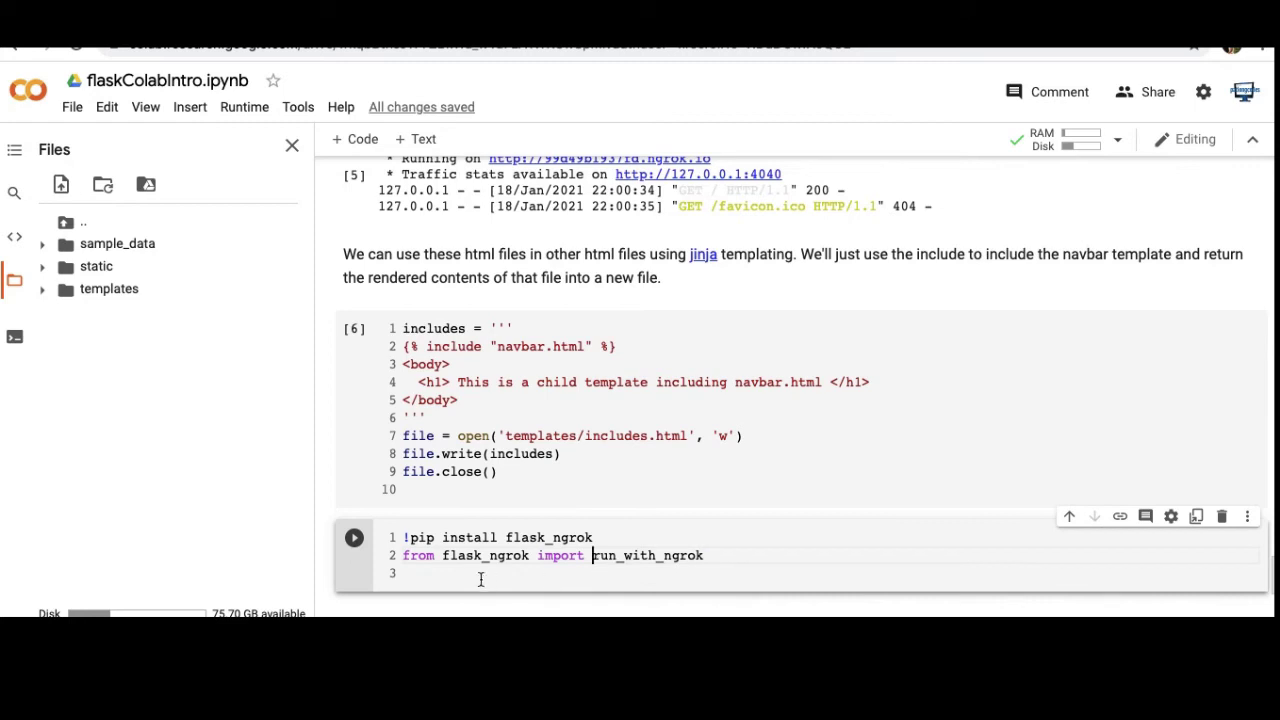
- Import Flask and render_template, create app, and call run_with_ngrok(app)
{"action": "left_click", "coordinate": [480, 578]}
{"action": "type", "text": "from fl"}
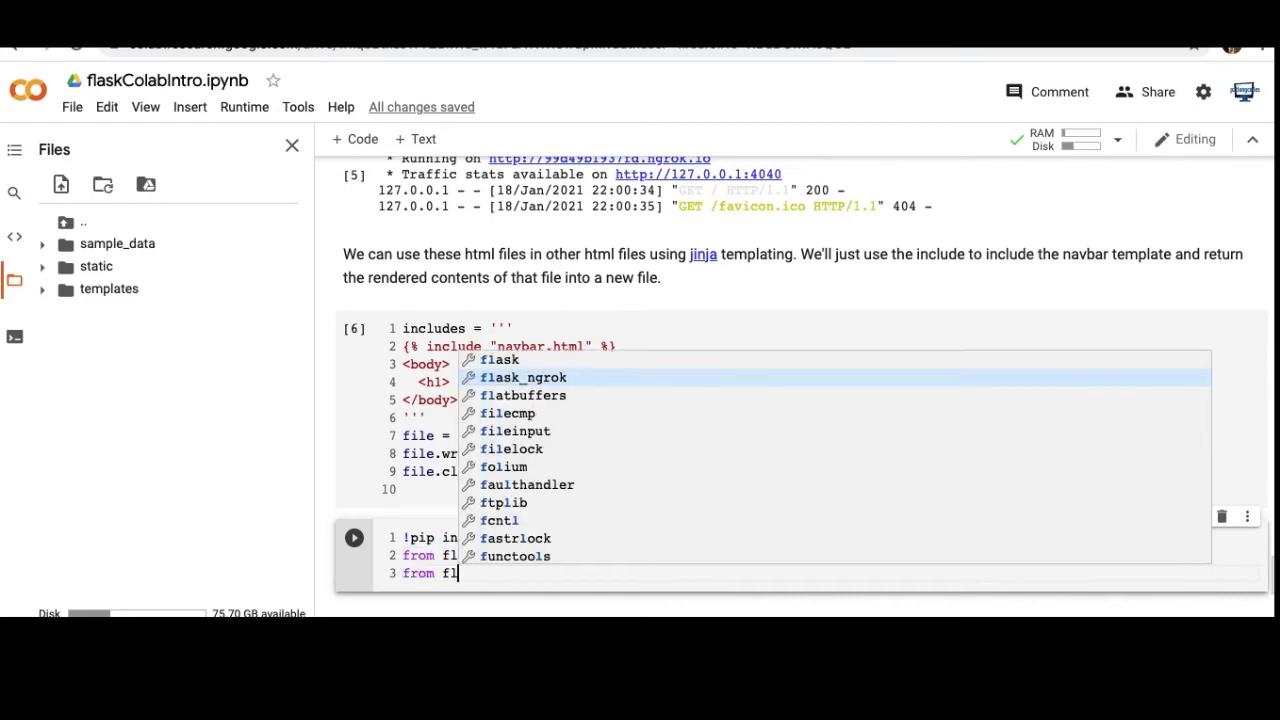
{"action": "key", "text": "Up"}
{"action": "key", "text": "Tab"}
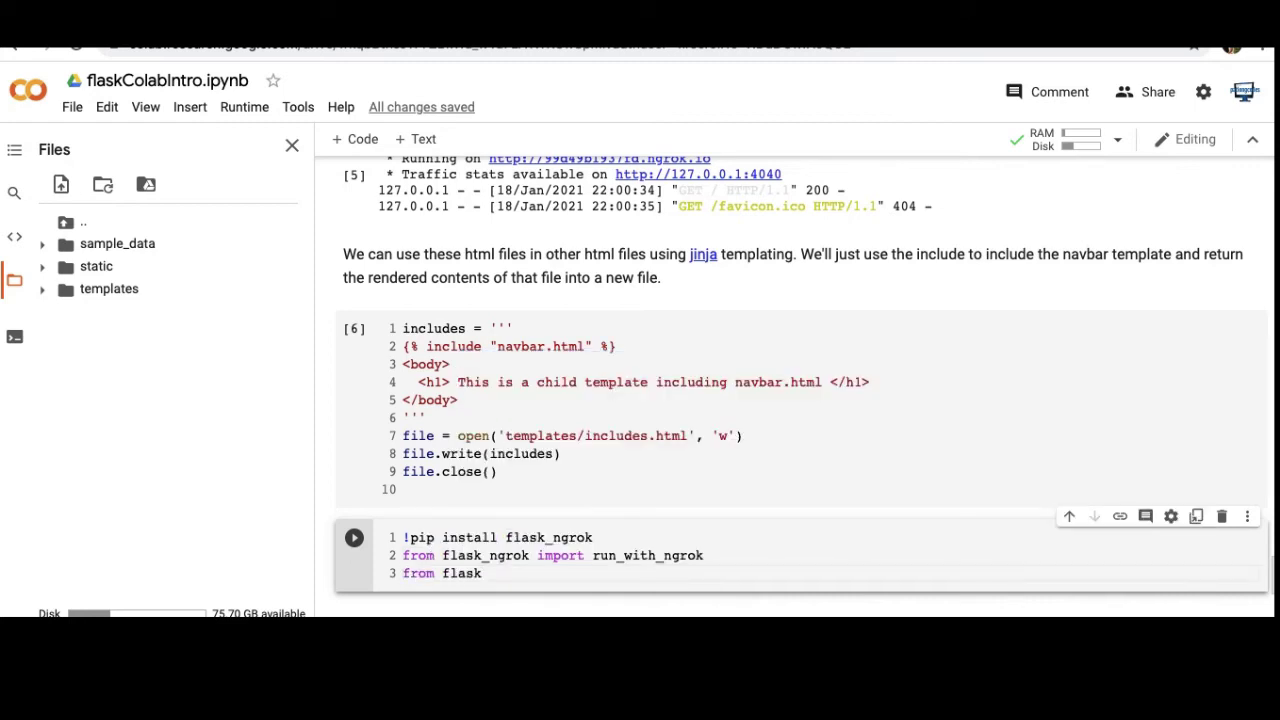
{"action": "type", "text": "import "}
{"action": "type", "text": "Flask, ren"}
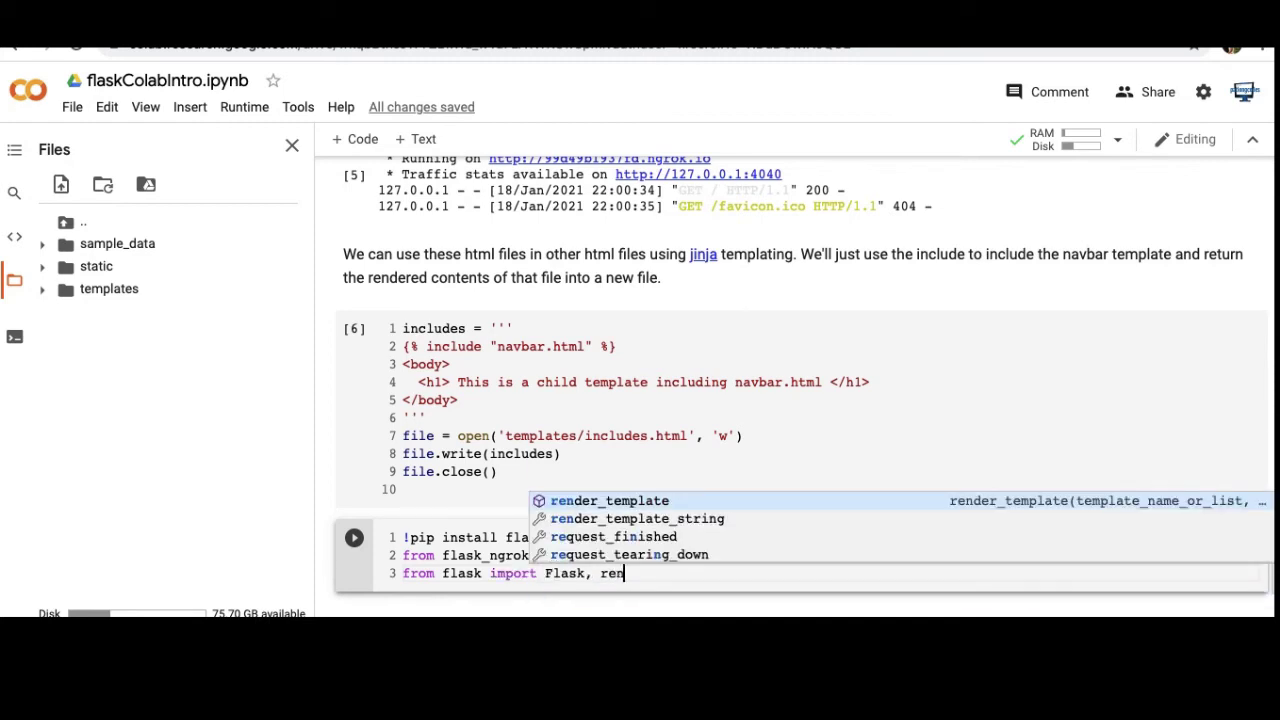
{"action": "key", "text": "Tab"}
{"action": "key", "text": "Return"}
{"action": "key", "text": "Return"}
{"action": "type", "text": "ap"}
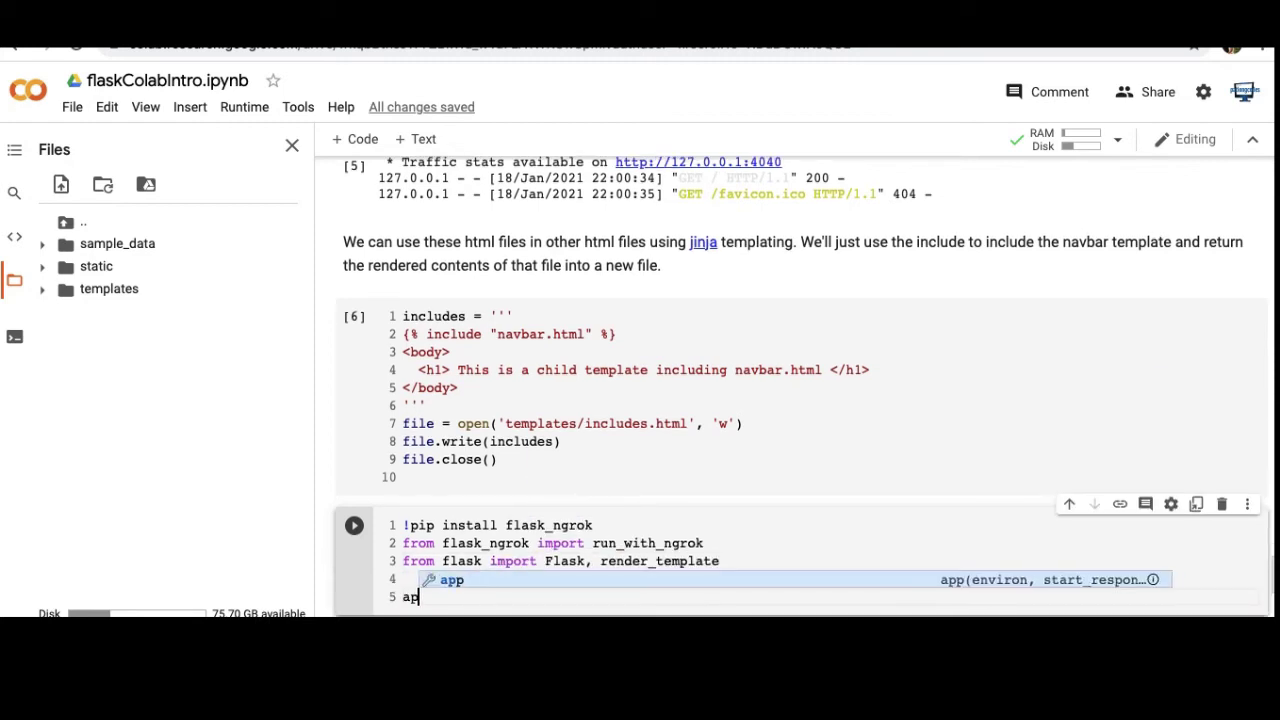
{"action": "type", "text": "p = Fl"}
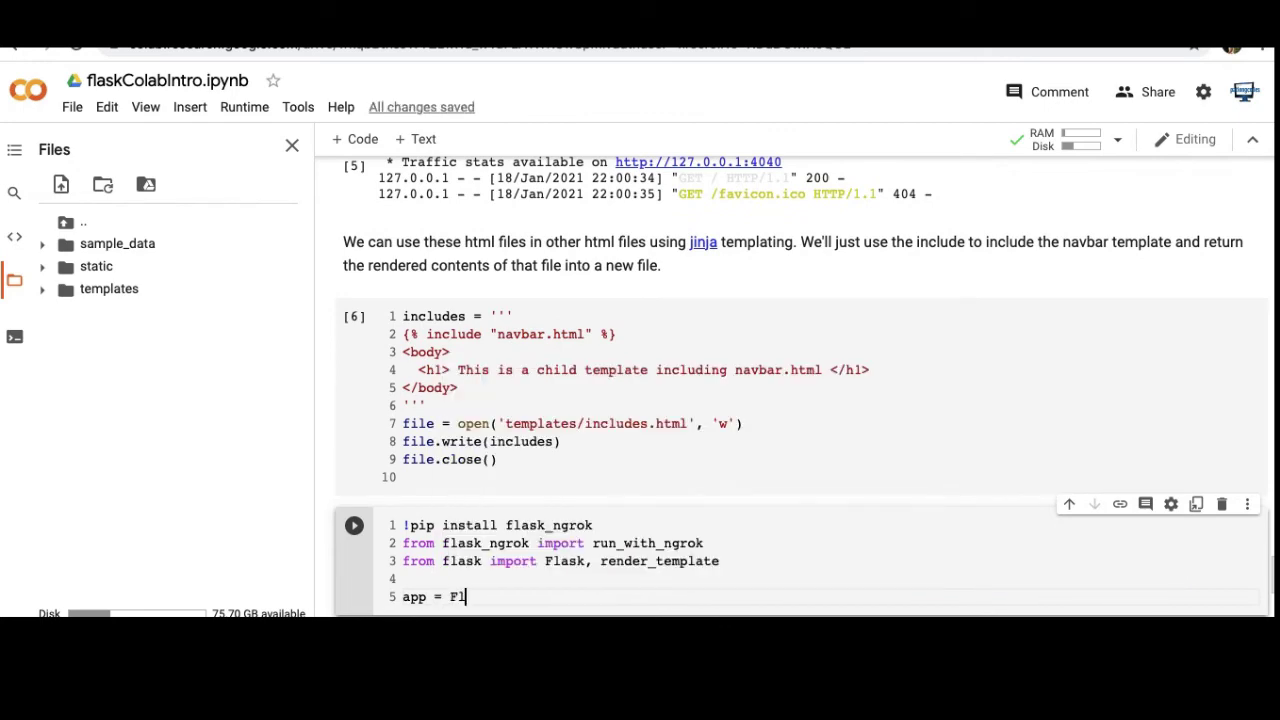
{"action": "type", "text": "ask(__na"}
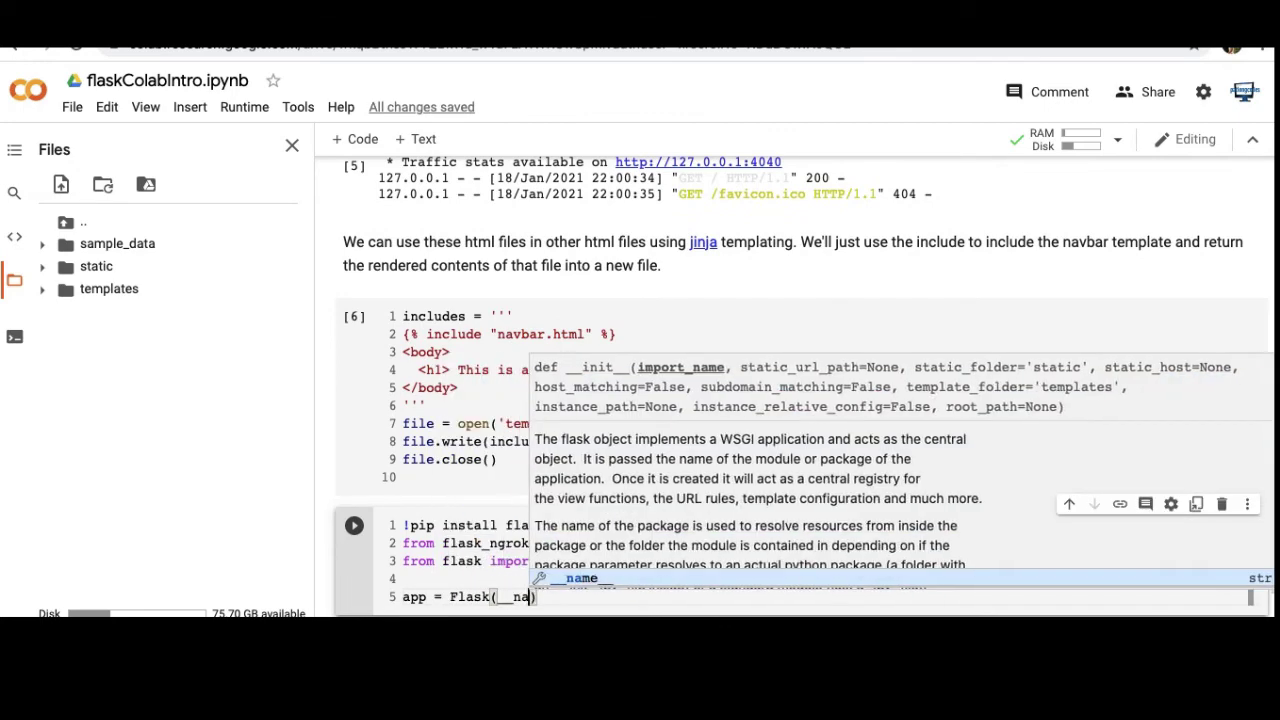
{"action": "type", "text": "me__"}
{"action": "key", "text": "Escape"}
{"action": "key", "text": "Return"}
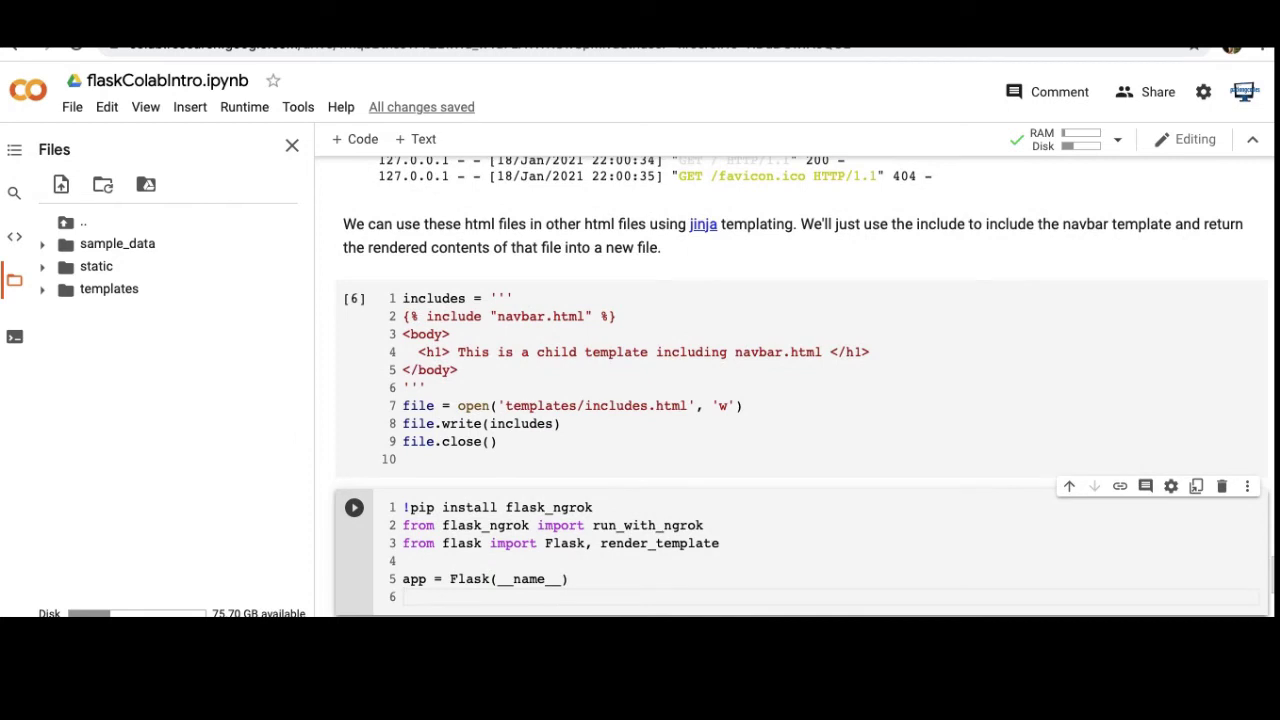
{"action": "type", "text": "run"}
{"action": "key", "text": "Tab"}
{"action": "type", "text": "(app)"}
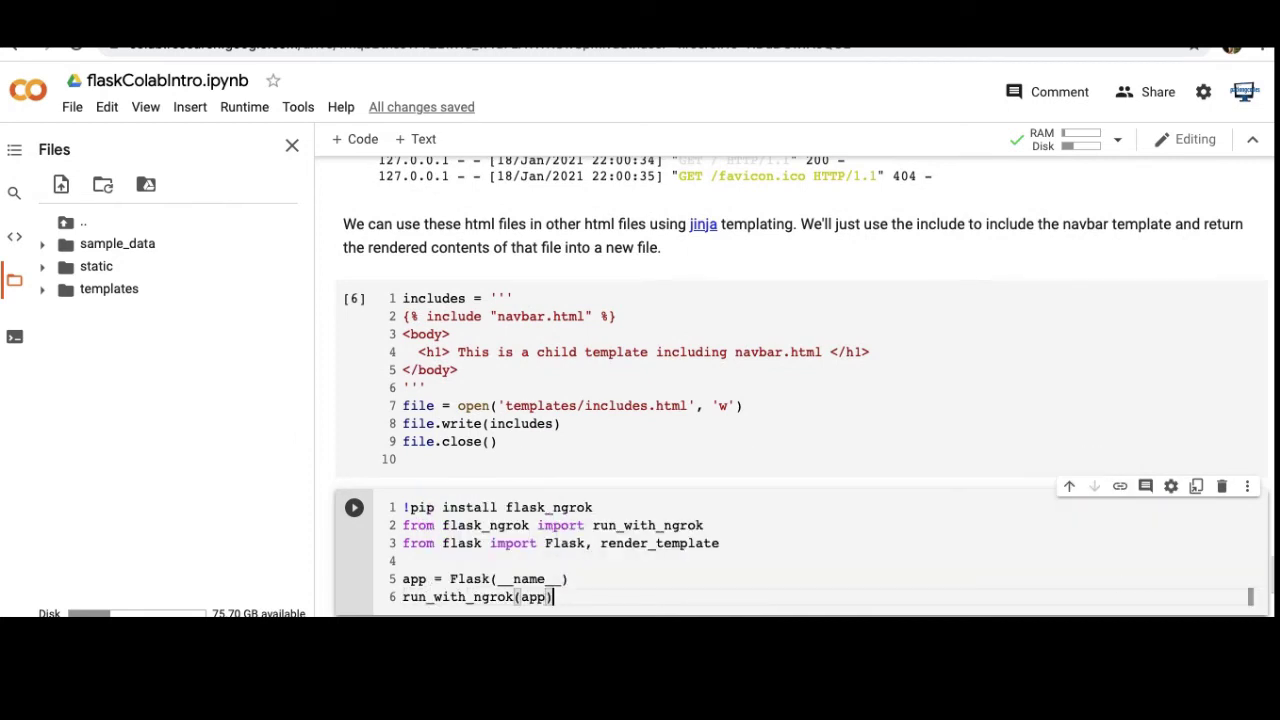
{"action": "key", "text": "Return"}
{"action": "type", "text": "@app"}
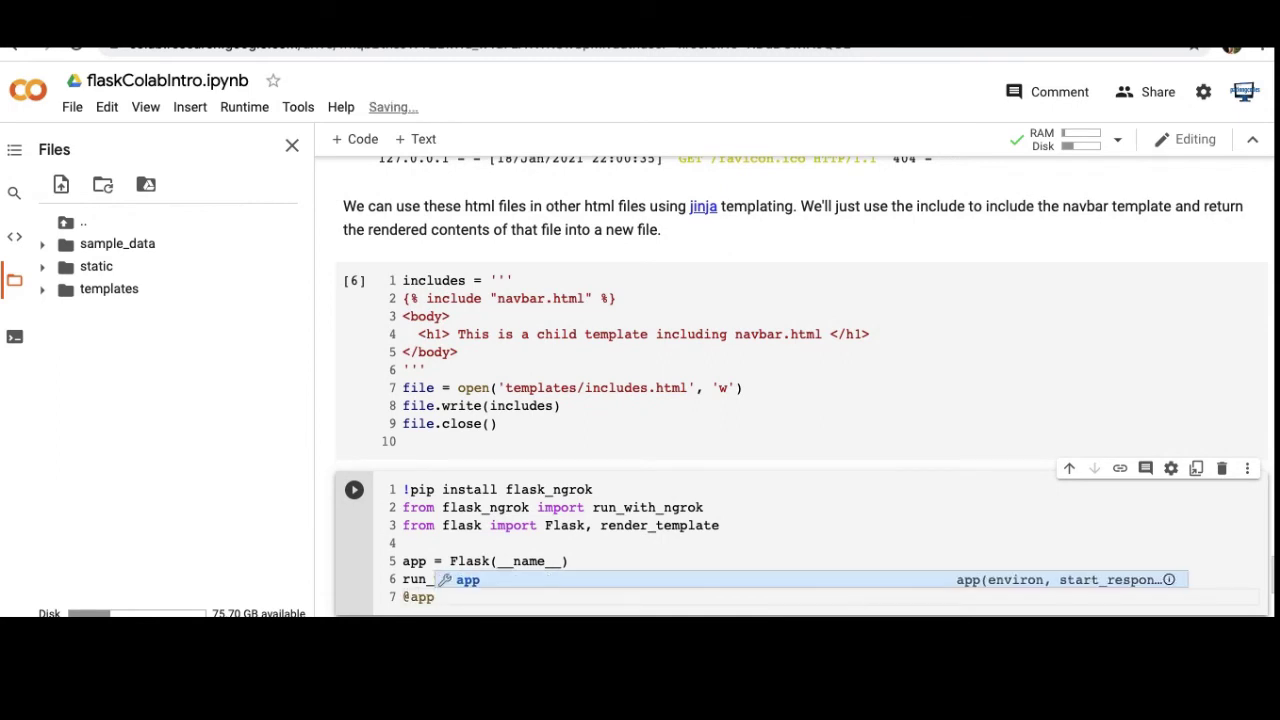
{"action": "type", "text": "."}
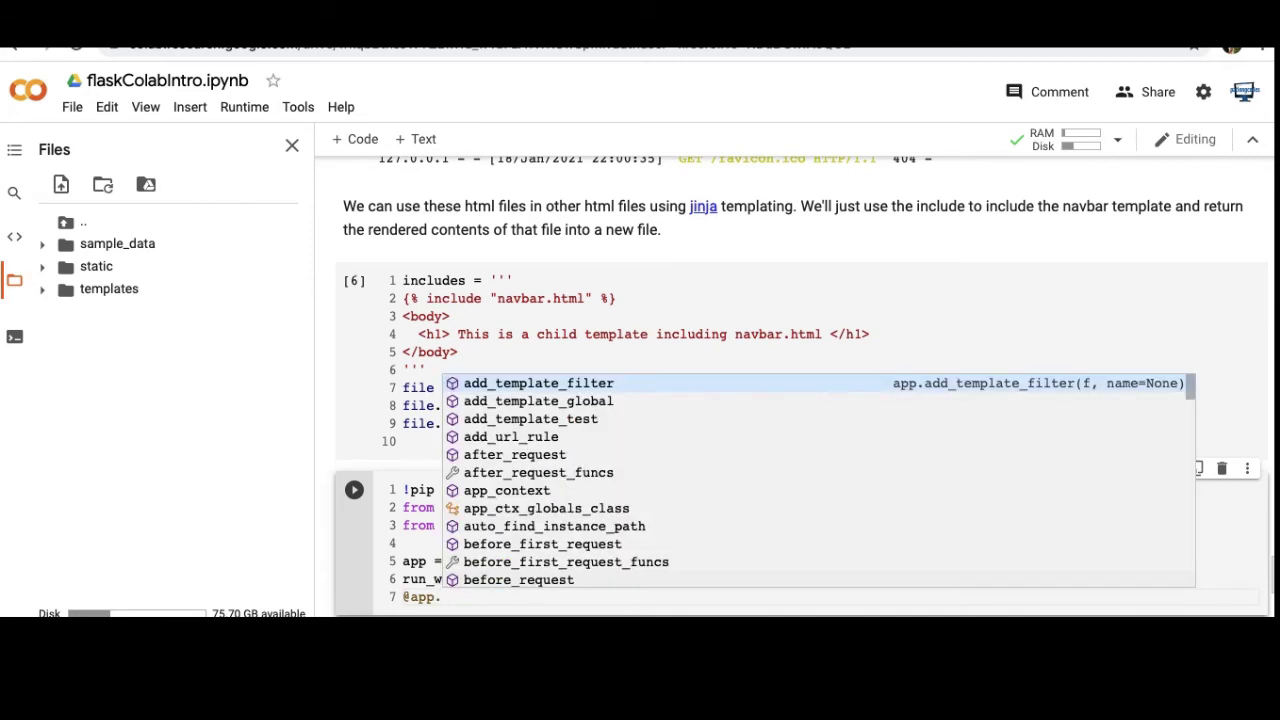
{"action": "type", "text": "route"}
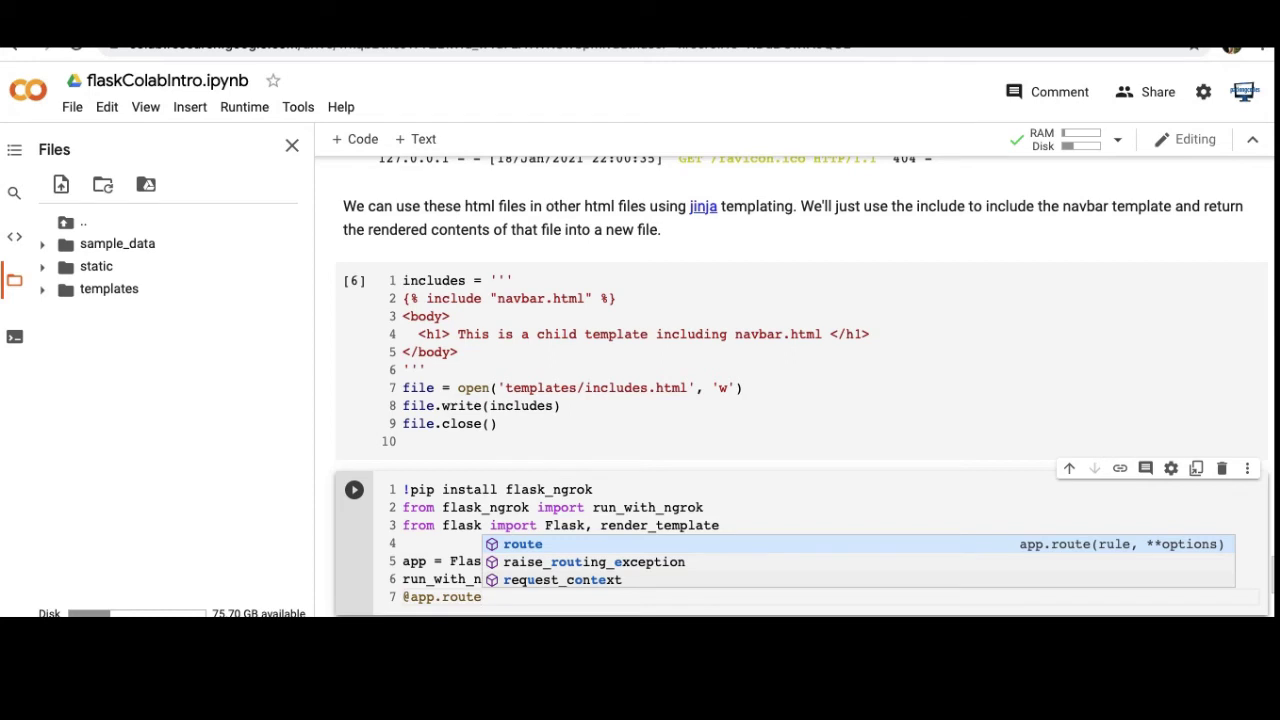
{"action": "type", "text": "("}
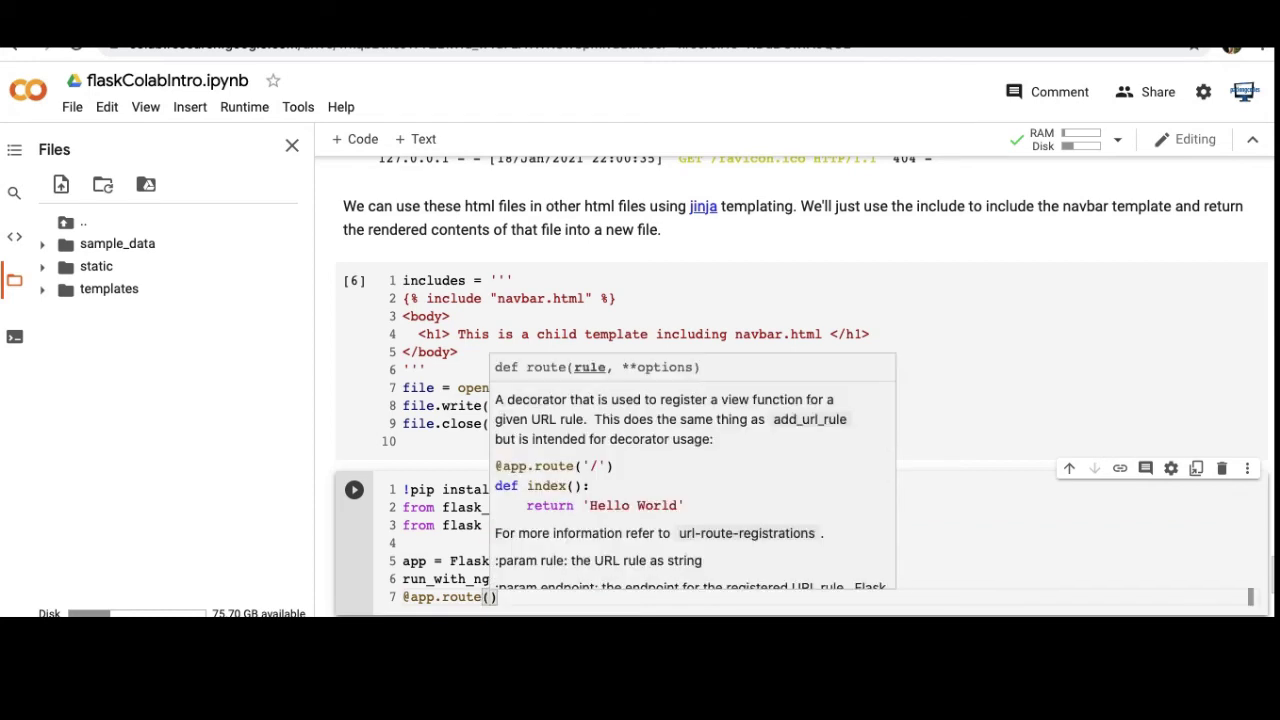
{"action": "type", "text": "'/'"}
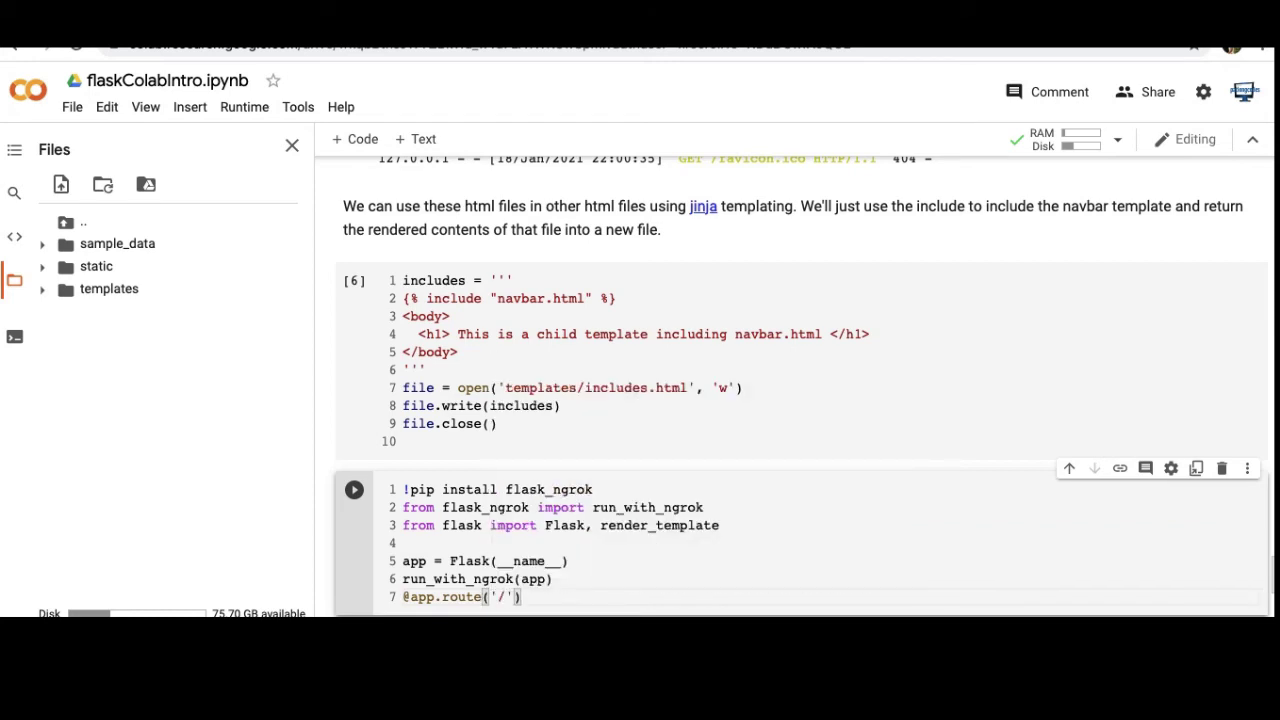
{"action": "key", "text": "Right"}
{"action": "key", "text": "Return"}
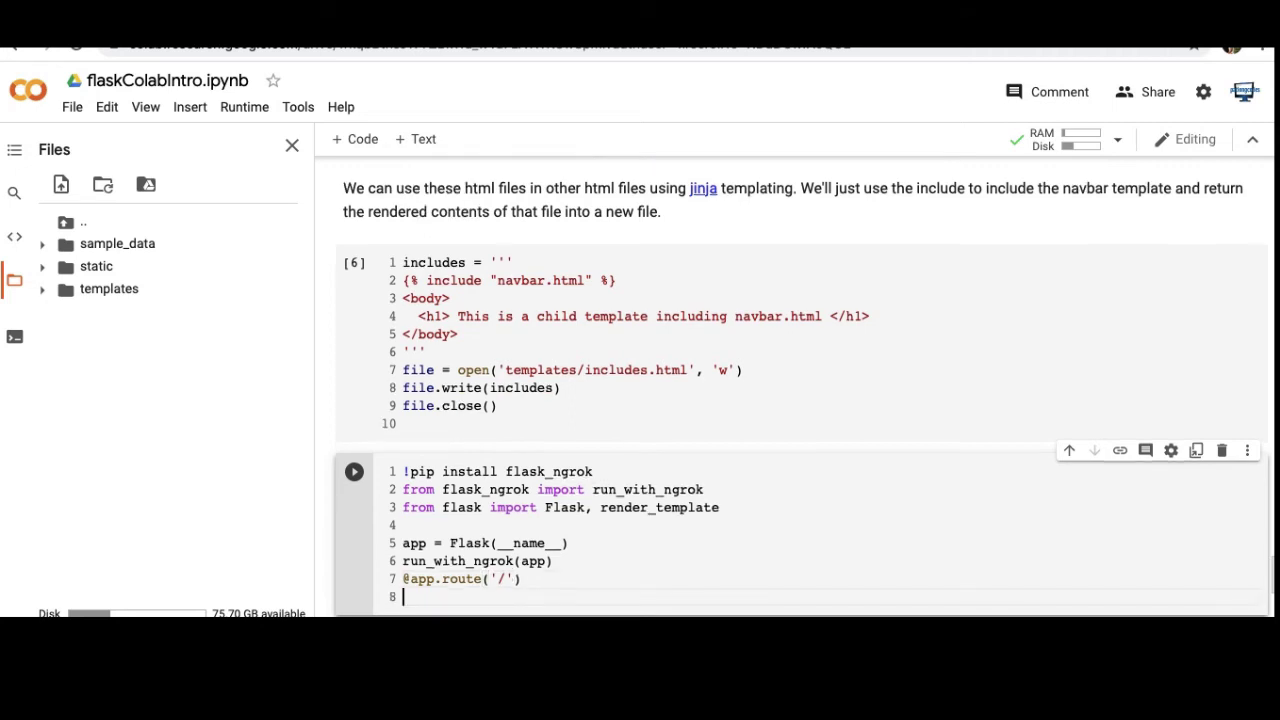
{"action": "type", "text": "def text"}
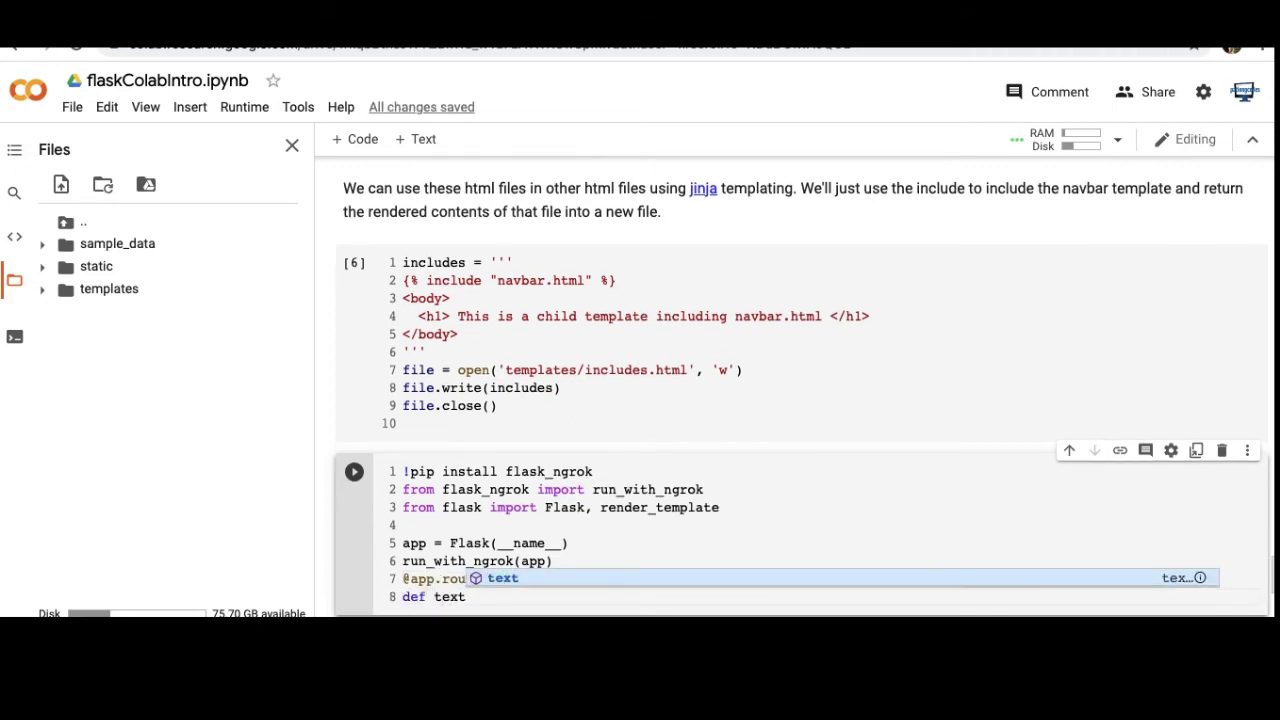
{"action": "type", "text": "():"}
{"action": "key", "text": "Return"}
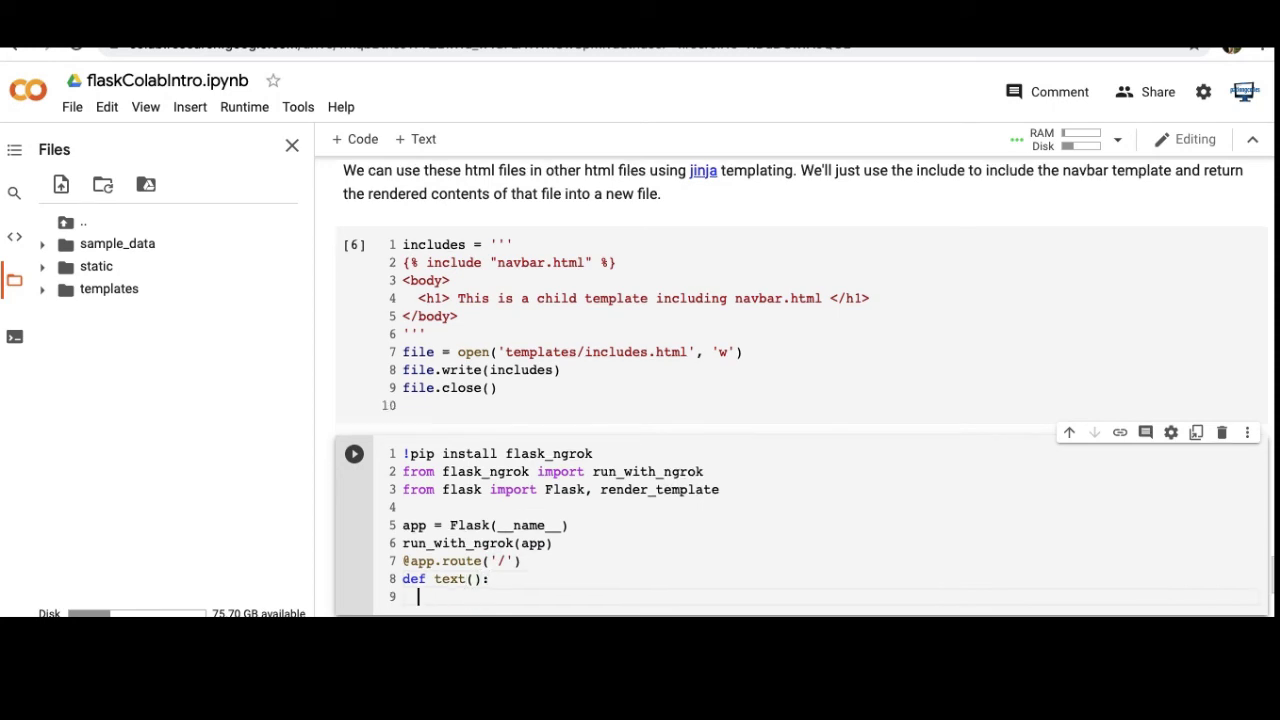
{"action": "double_click", "coordinate": [450, 579]}
{"action": "type", "text": "includes"}
{"action": "key", "text": "Down"}
{"action": "key", "text": "Return"}
{"action": "type", "text": "return "}
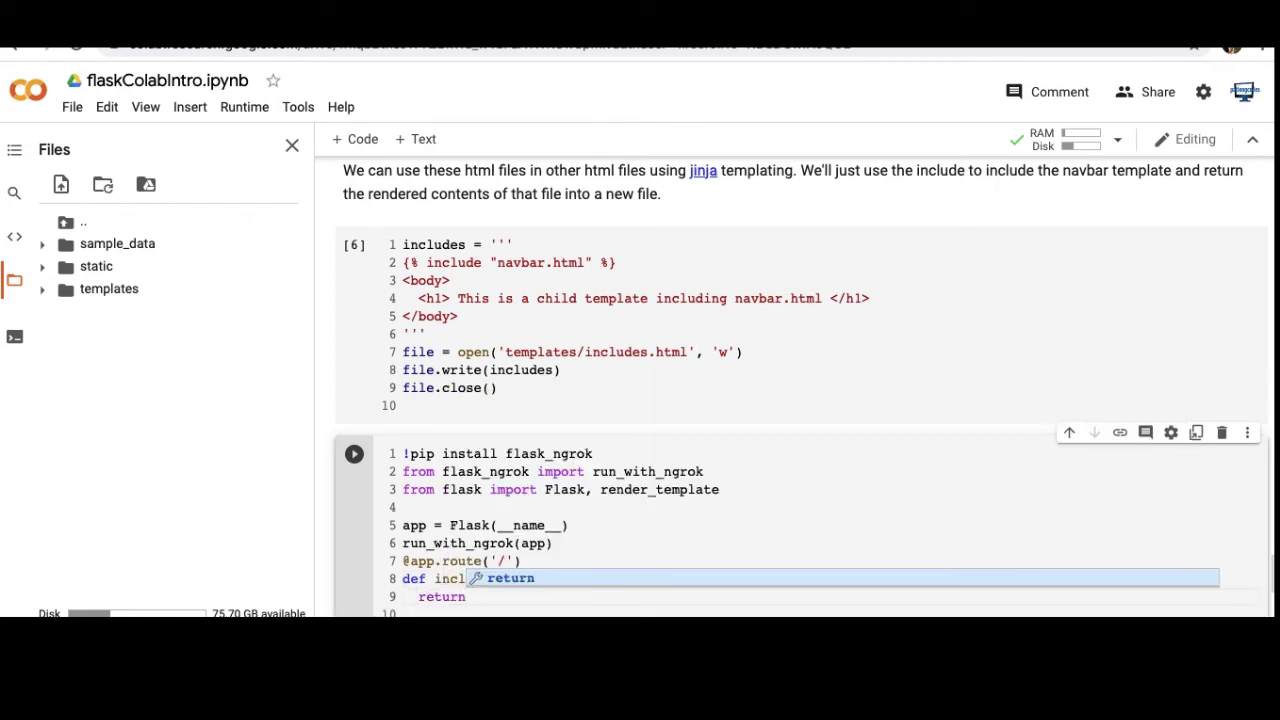
{"action": "type", "text": "rend"}
{"action": "key", "text": "Tab"}
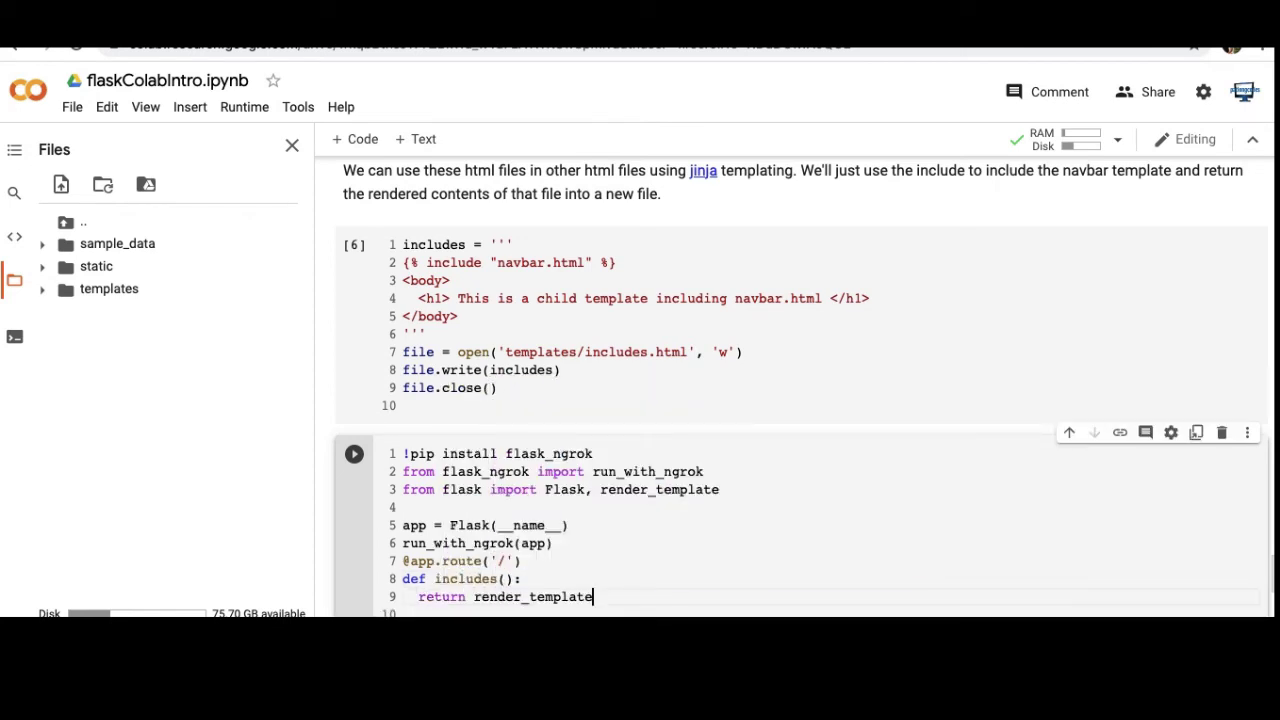
{"action": "type", "text": "("}
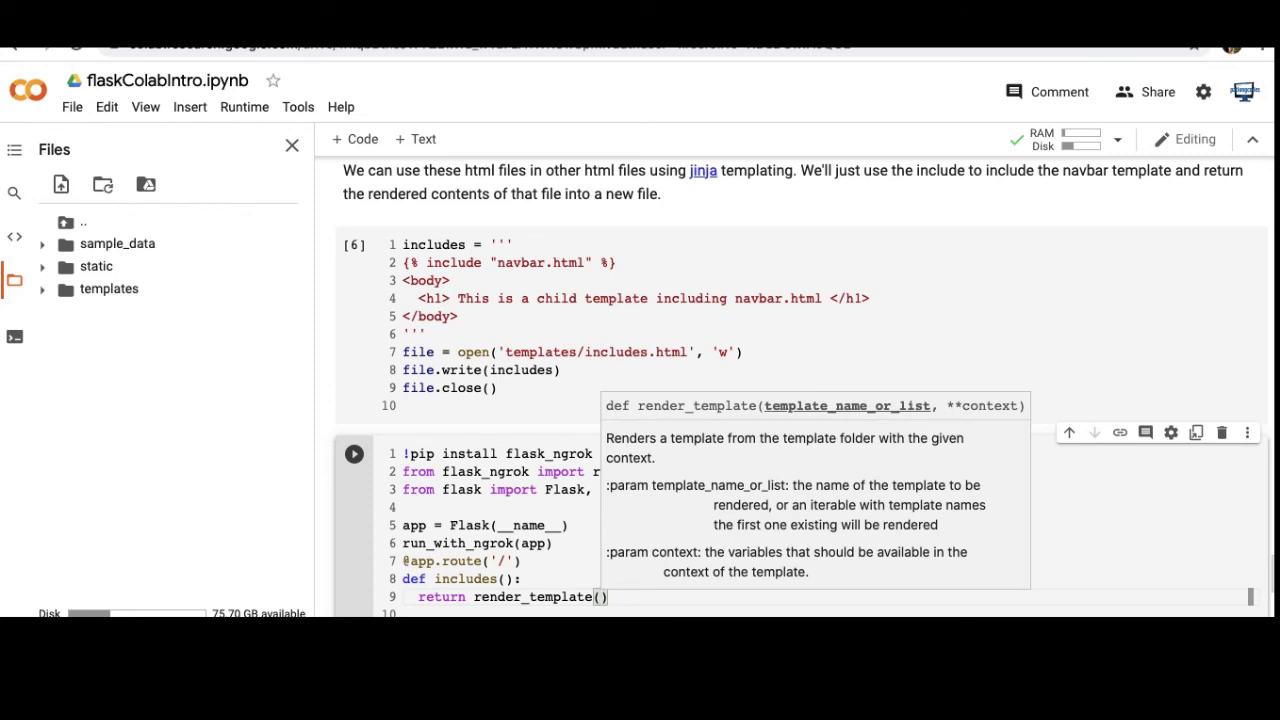
{"action": "type", "text": "incl"}
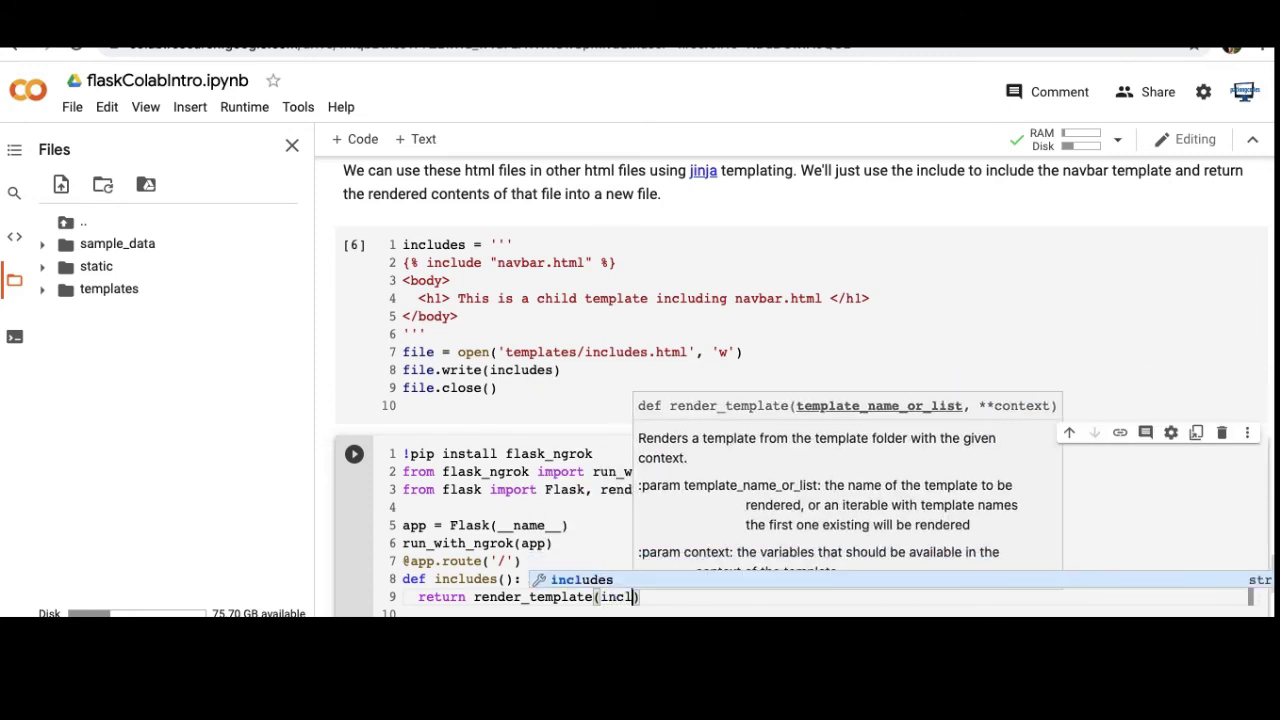
{"action": "type", "text": "udes.ht"}
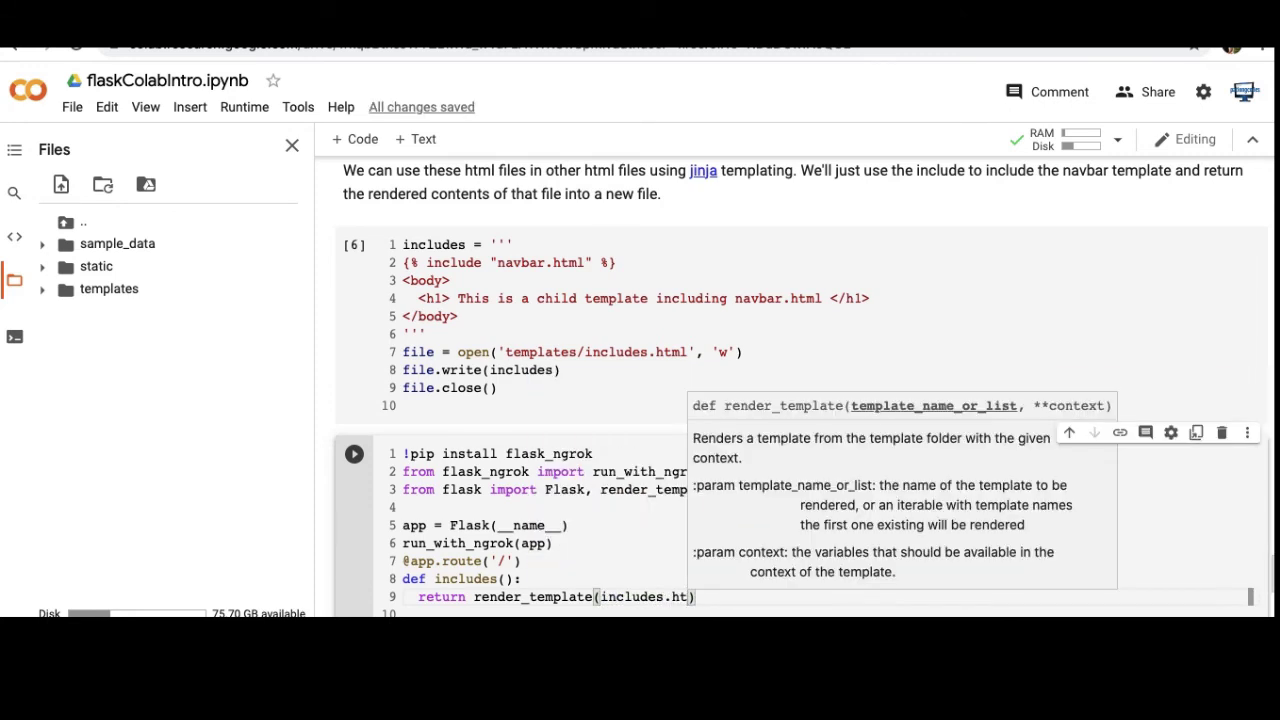
{"action": "type", "text": "ml"}
{"action": "key", "text": "Escape"}
{"action": "type", "text": "'"}
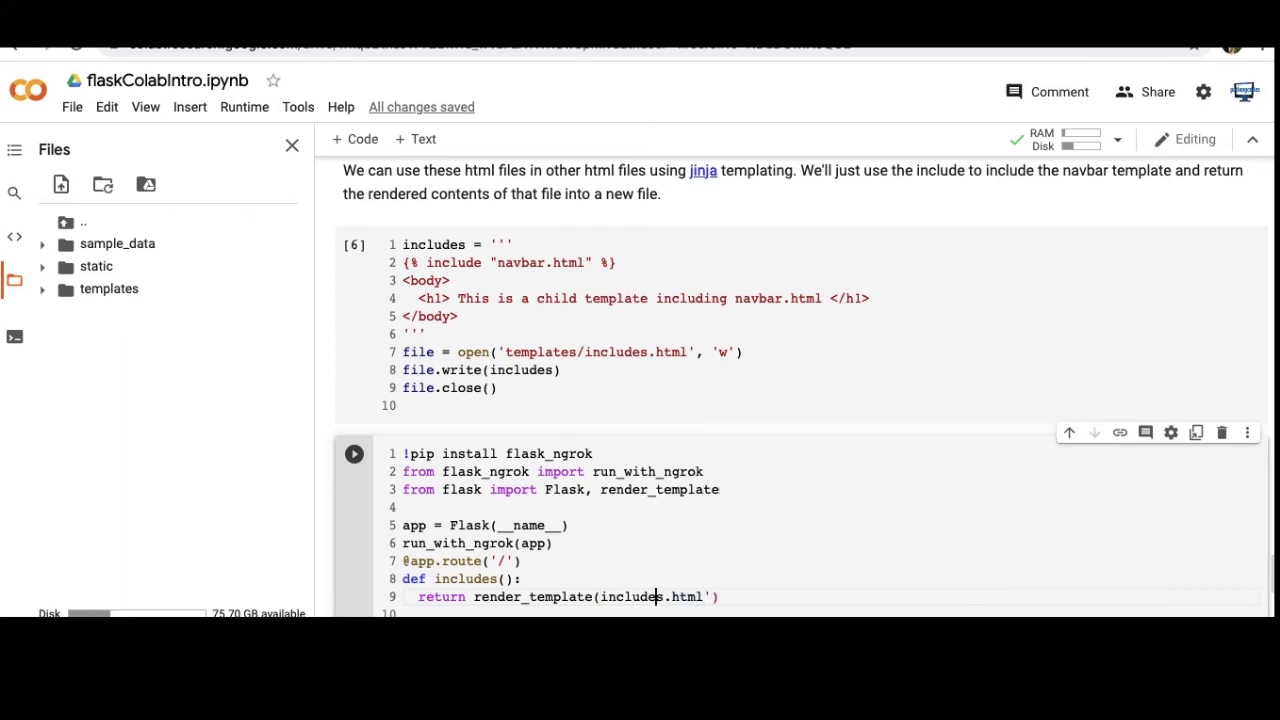
{"action": "key", "text": "Left"}
{"action": "key", "text": "Left"}
{"action": "key", "text": "Left"}
{"action": "type", "text": "'"}
{"action": "key", "text": "ctrl+Right"}
{"action": "key", "text": "ctrl+Right"}
{"action": "key", "text": "ctrl+Right"}
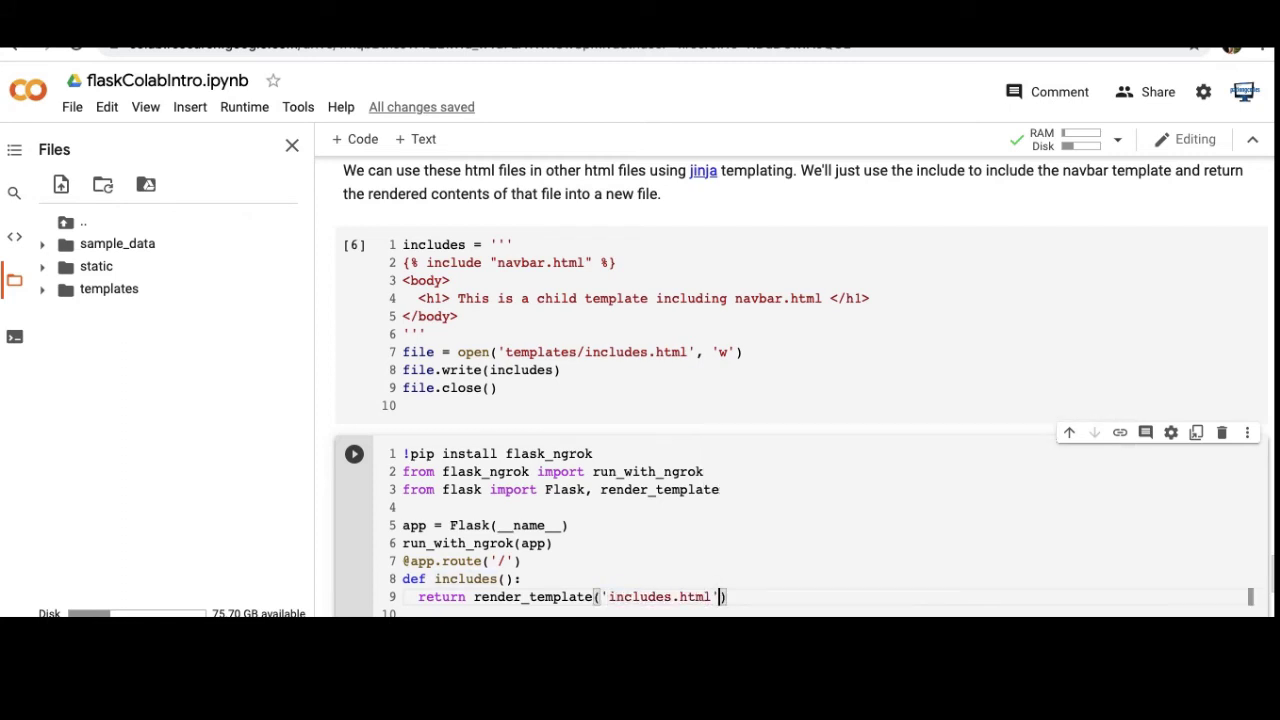
- Add app.run() on its own line after the function
{"action": "key", "text": "Return"}
{"action": "key", "text": "Return"}
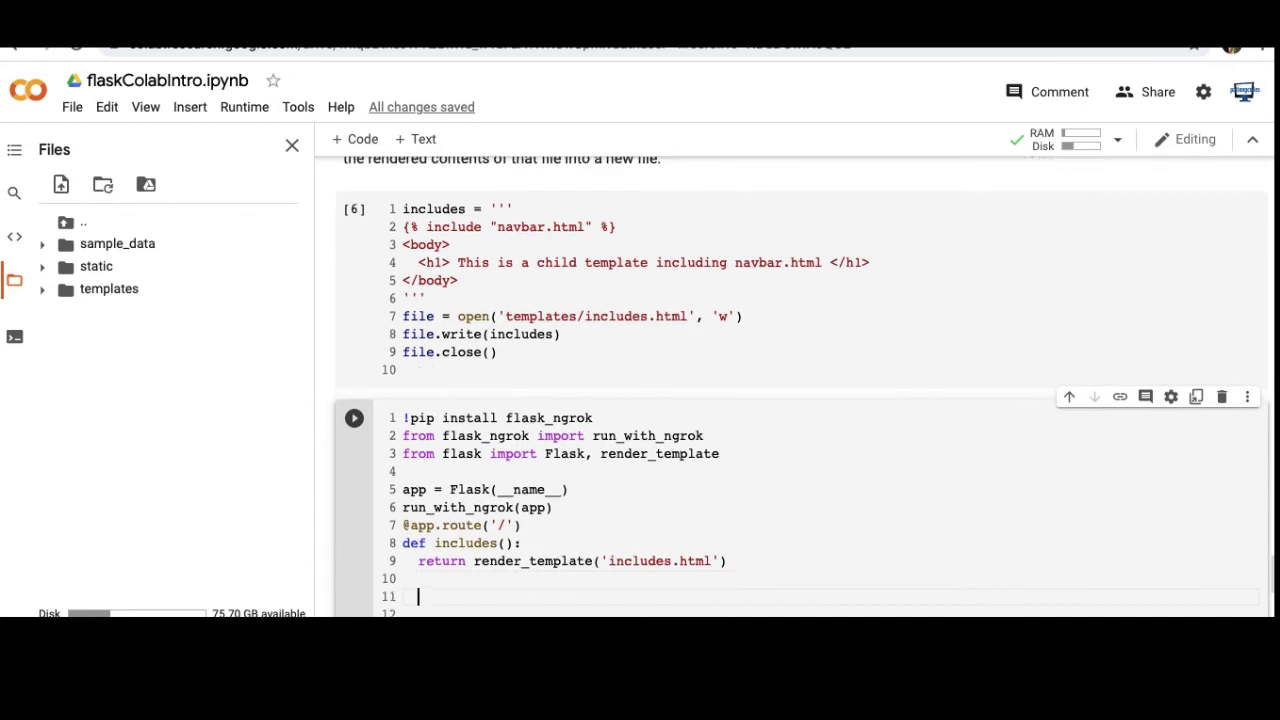
{"action": "key", "text": "BackSpace"}
{"action": "type", "text": "r"}
{"action": "key", "text": "BackSpace"}
{"action": "type", "text": "a"}
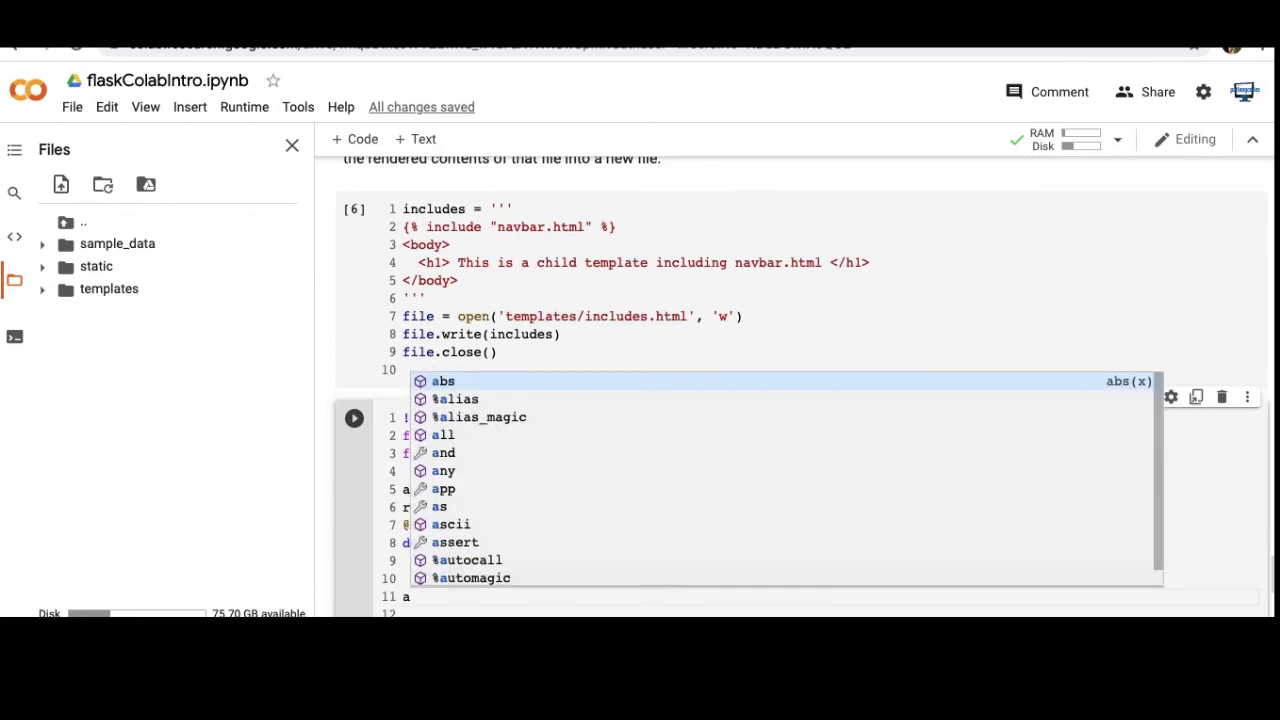
{"action": "type", "text": "pp.run()"}
{"action": "key", "text": "Return"}
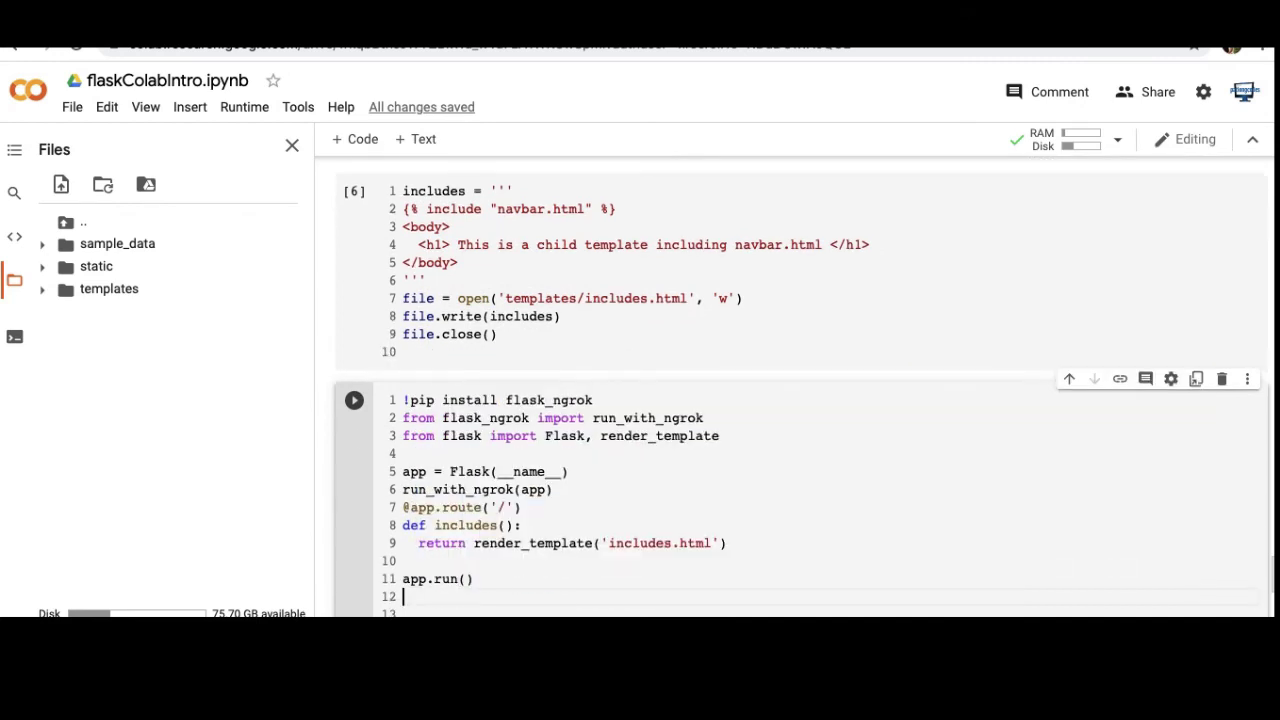
- Run the includes and Flask cells, then open the ngrok URL
{"action": "left_click", "coordinate": [354, 191]}
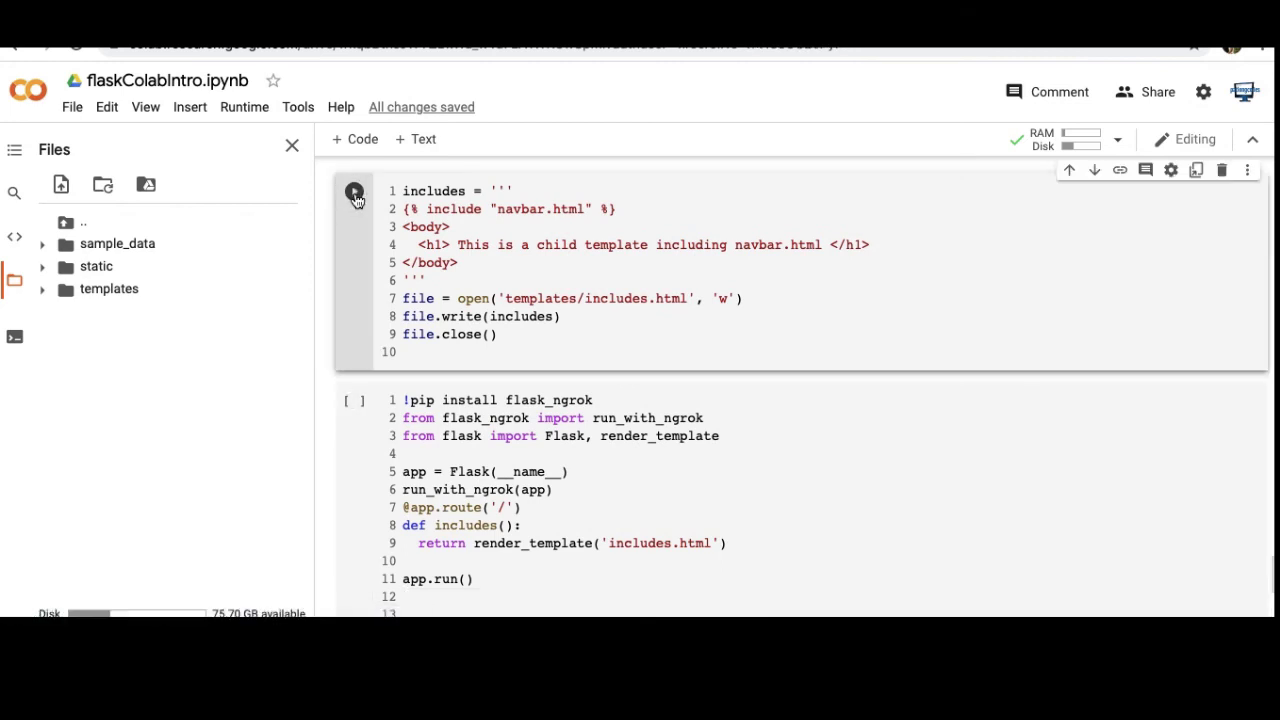
{"action": "left_click", "coordinate": [78, 290]}
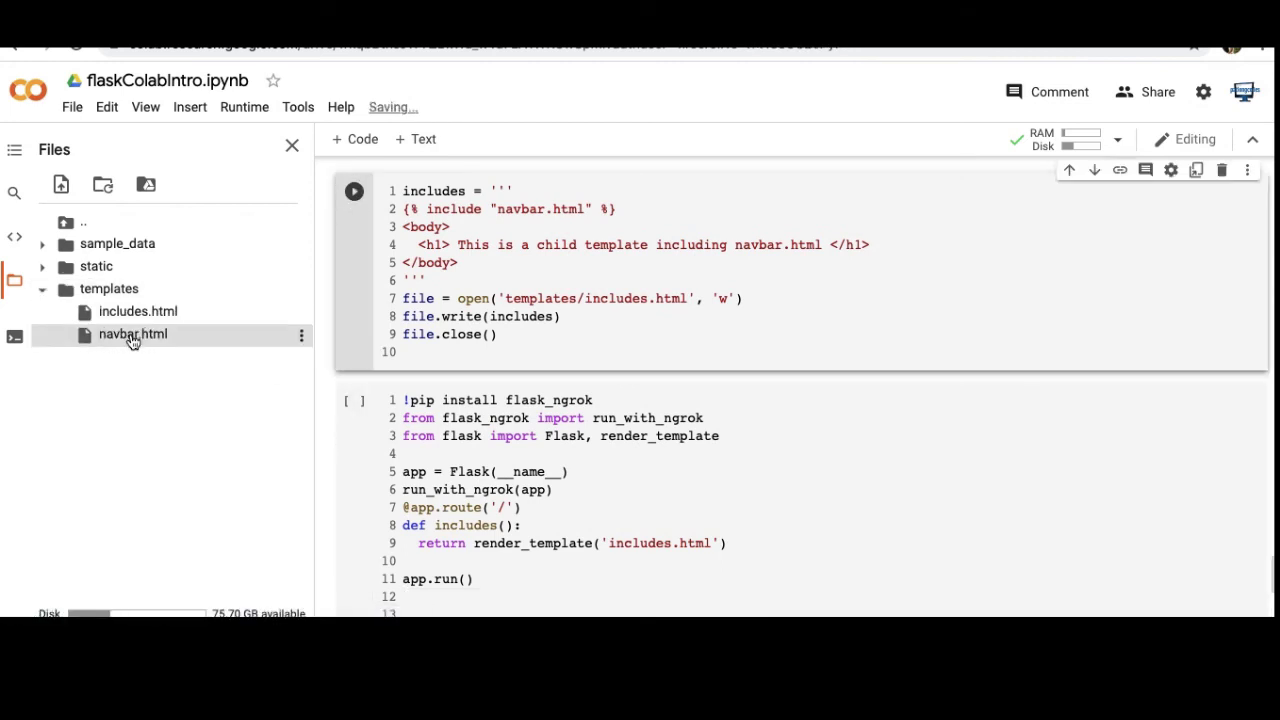
{"action": "left_click", "coordinate": [354, 400]}
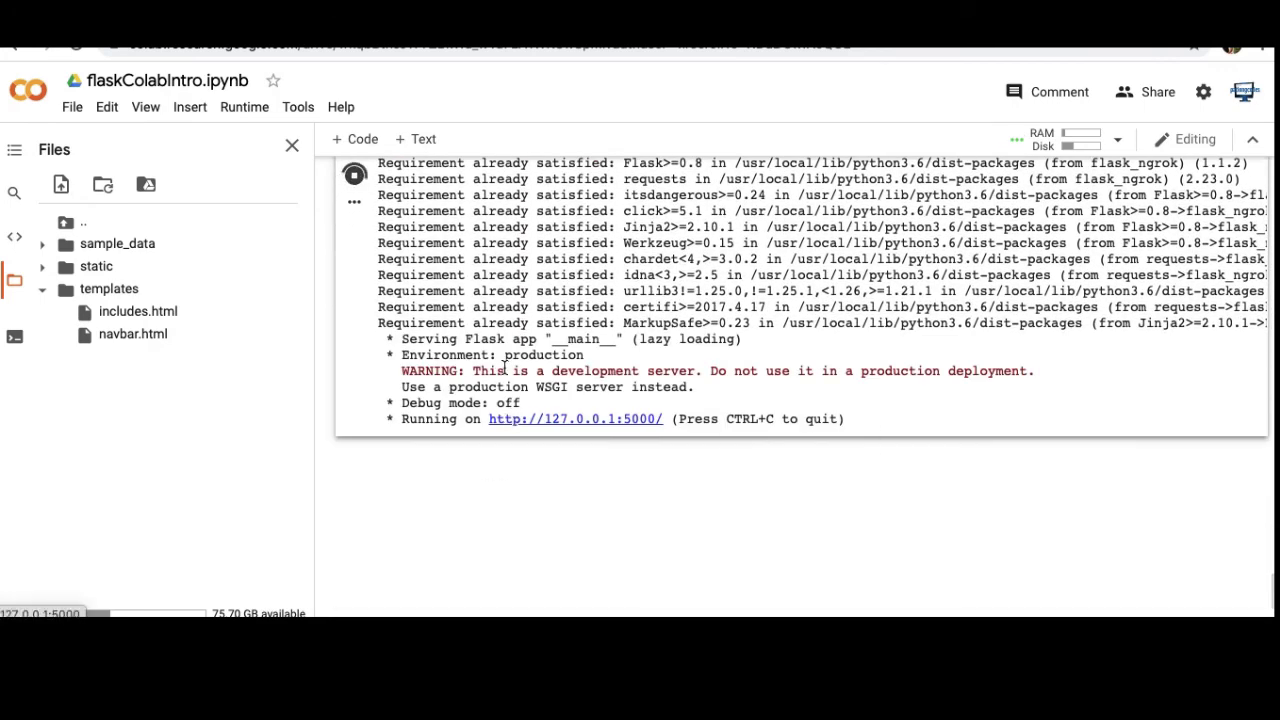
{"action": "left_click", "coordinate": [585, 435]}
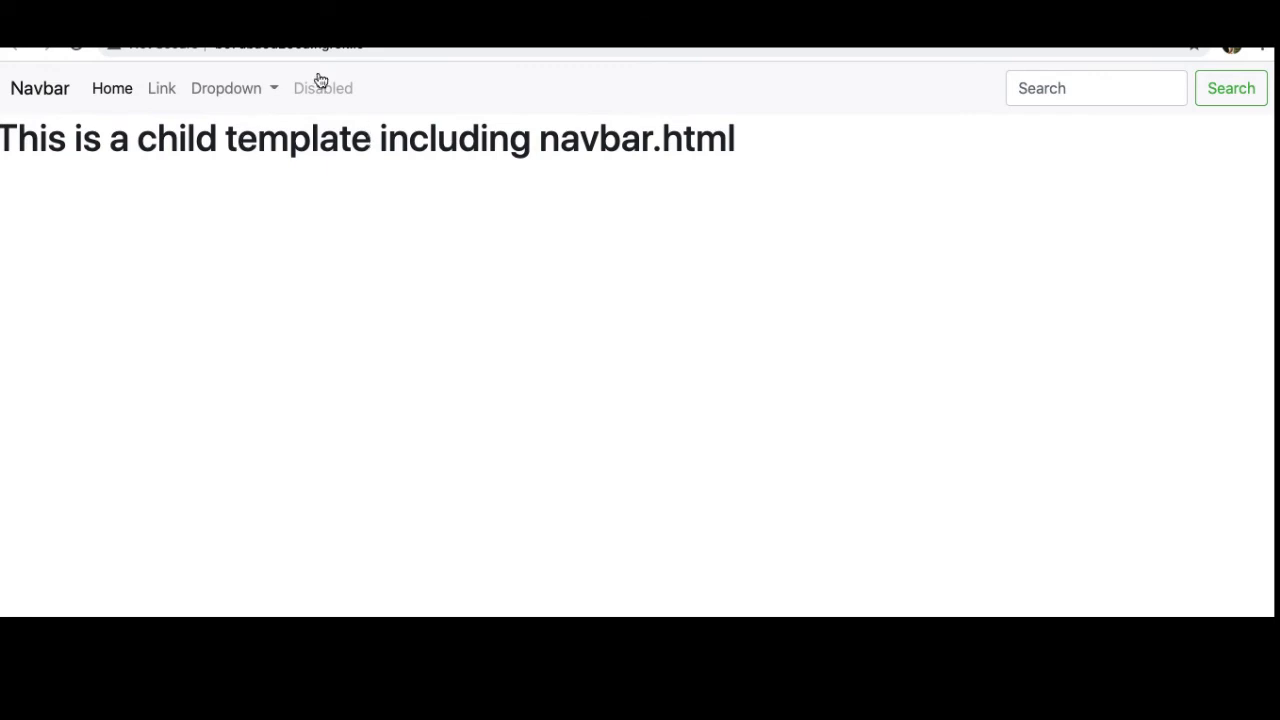
- Stop and rerun the Flask app cell, then check the rendered navbar page in the app tab
{"action": "left_click", "coordinate": [118, 44]}
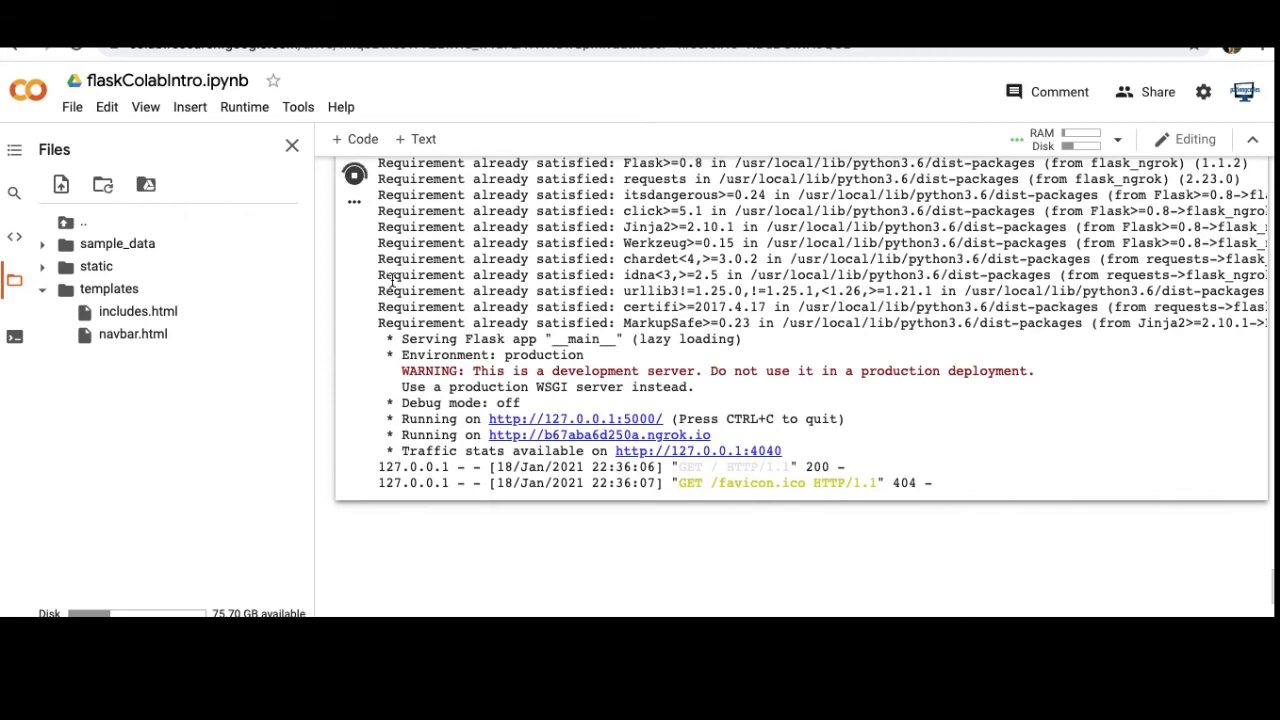
{"action": "scroll", "coordinate": [355, 175], "scroll_direction": "up", "scroll_amount": 5}
{"action": "left_click", "coordinate": [353, 349]}
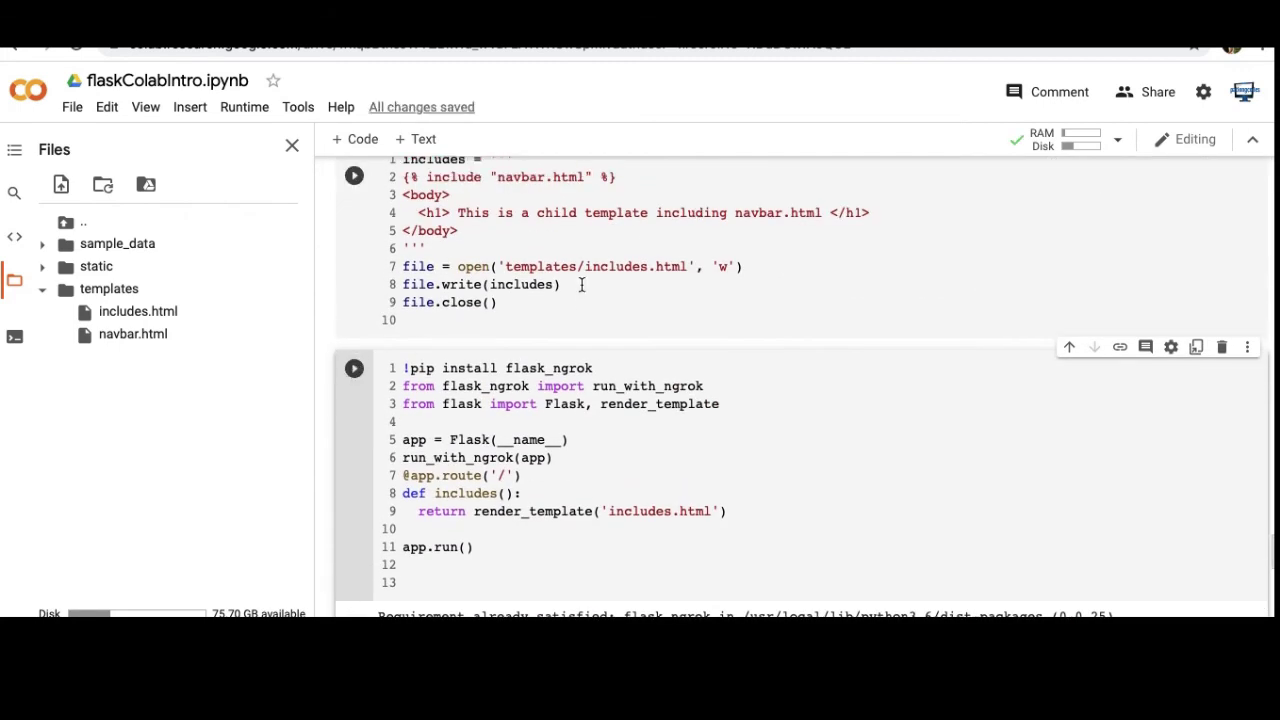
{"action": "left_click", "coordinate": [353, 367]}
{"action": "key", "text": "ctrl+Tab"}
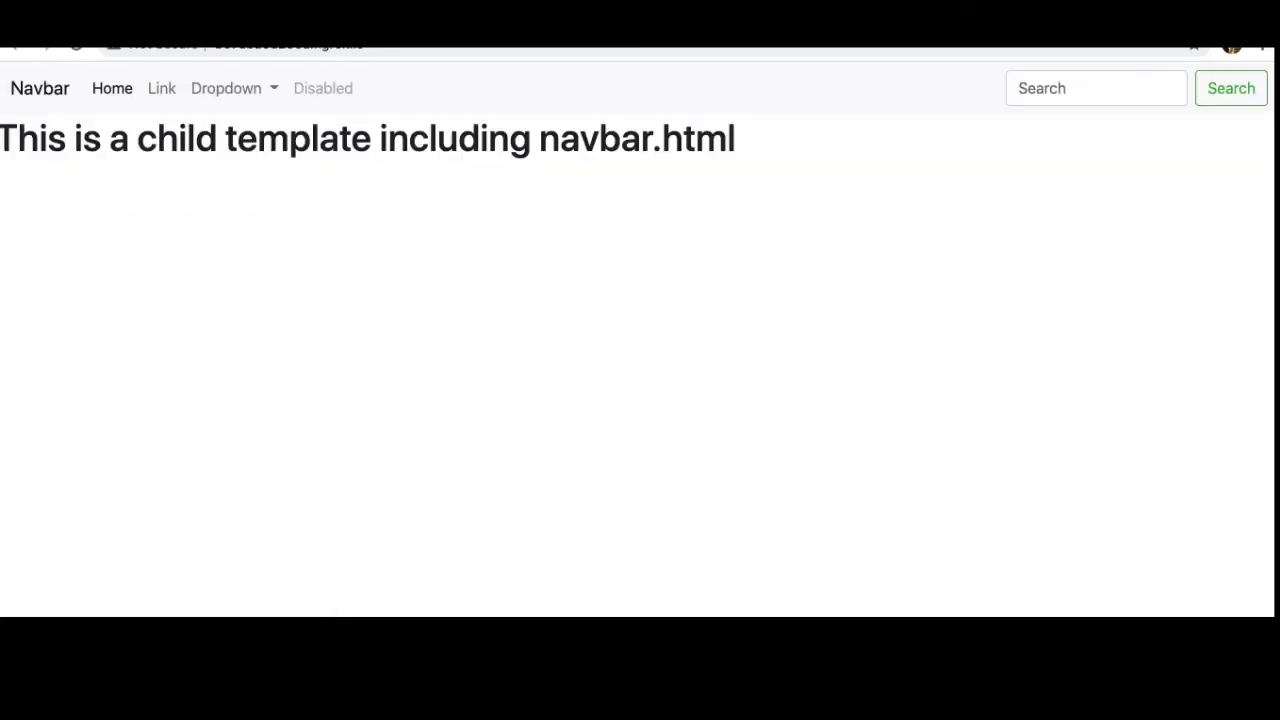
{"action": "key", "text": "ctrl+Tab"}
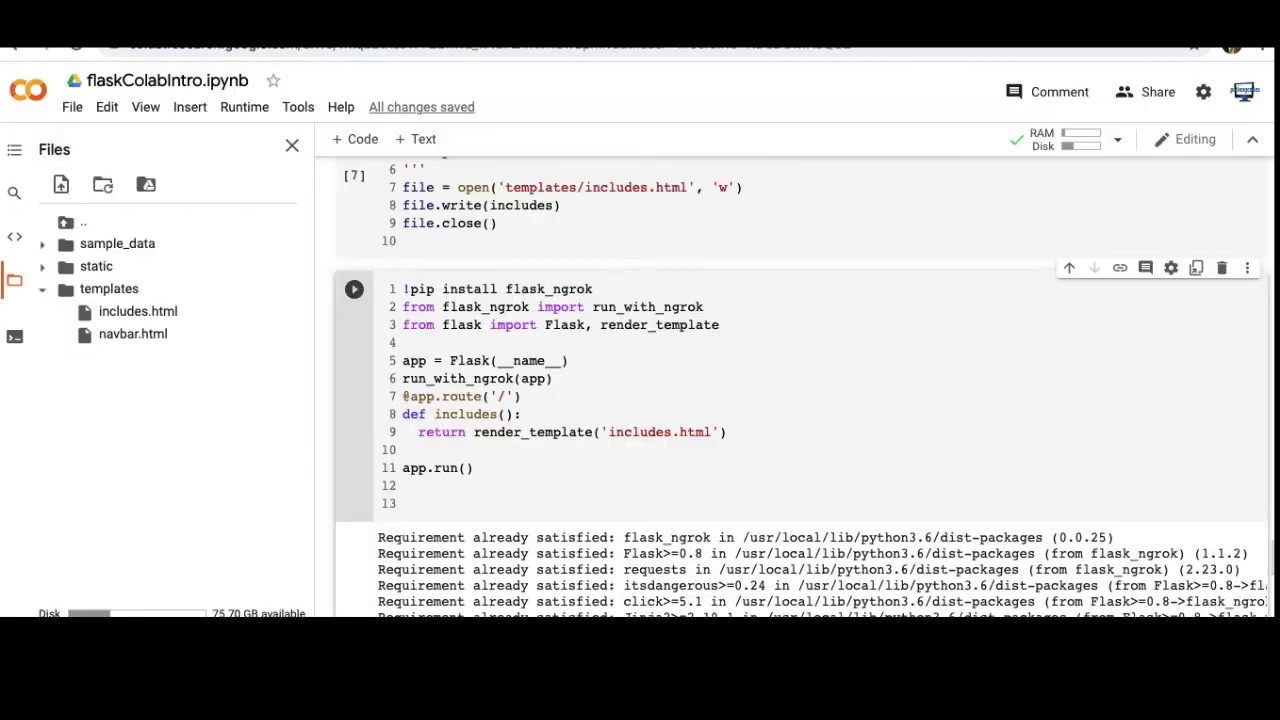
{"action": "scroll", "coordinate": [500, 347], "scroll_direction": "up", "scroll_amount": 2}
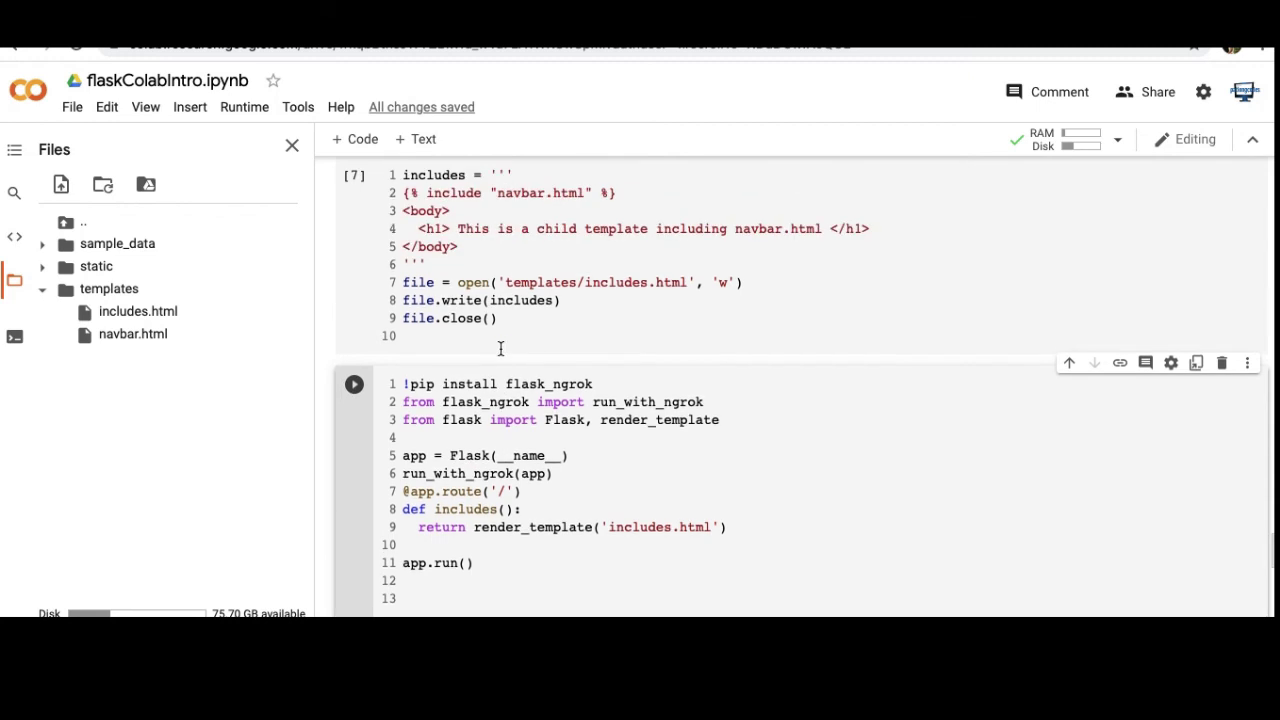